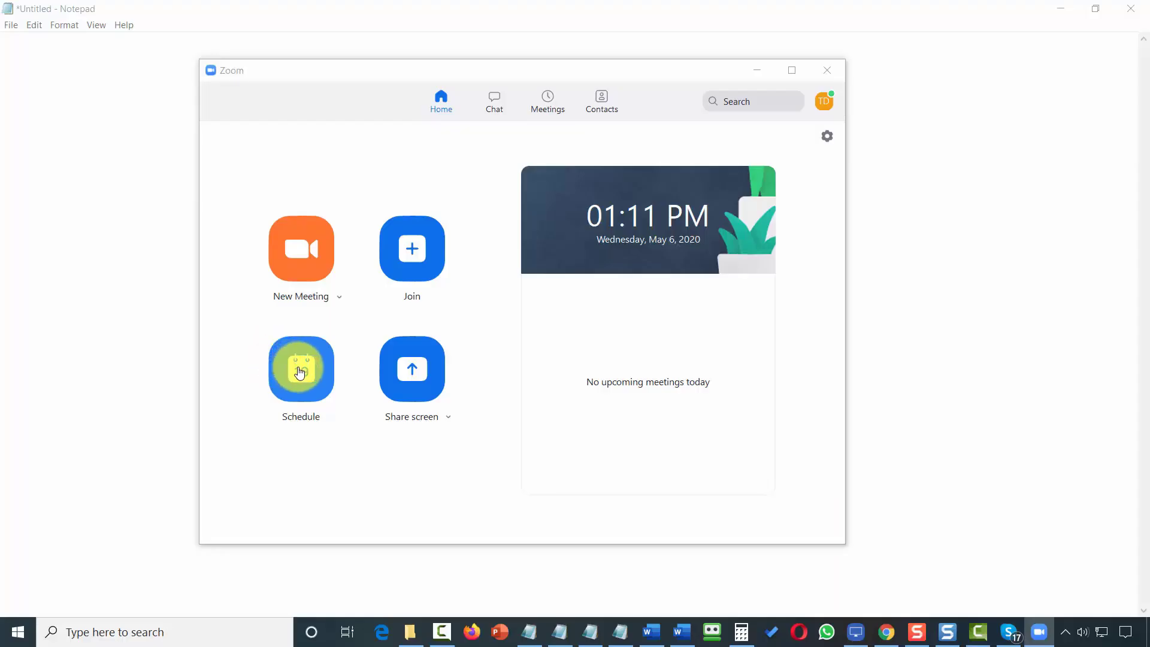
# Start a new instant Zoom meeting and join with computer audio.
pyautogui.click(299, 261)
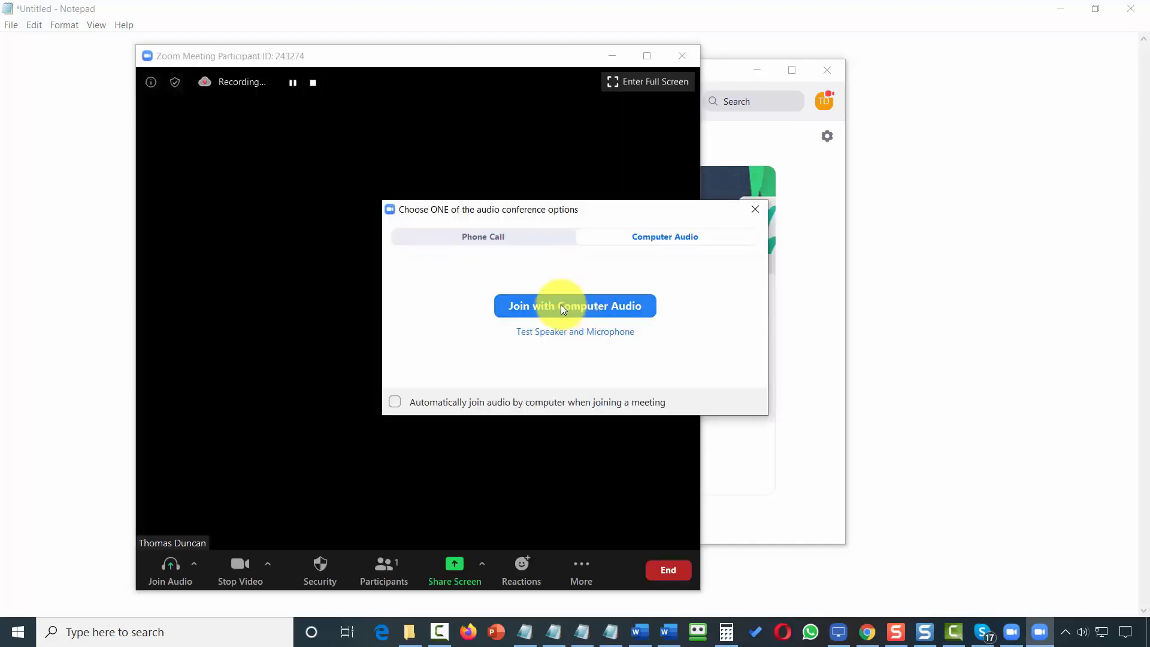
pyautogui.click(560, 304)
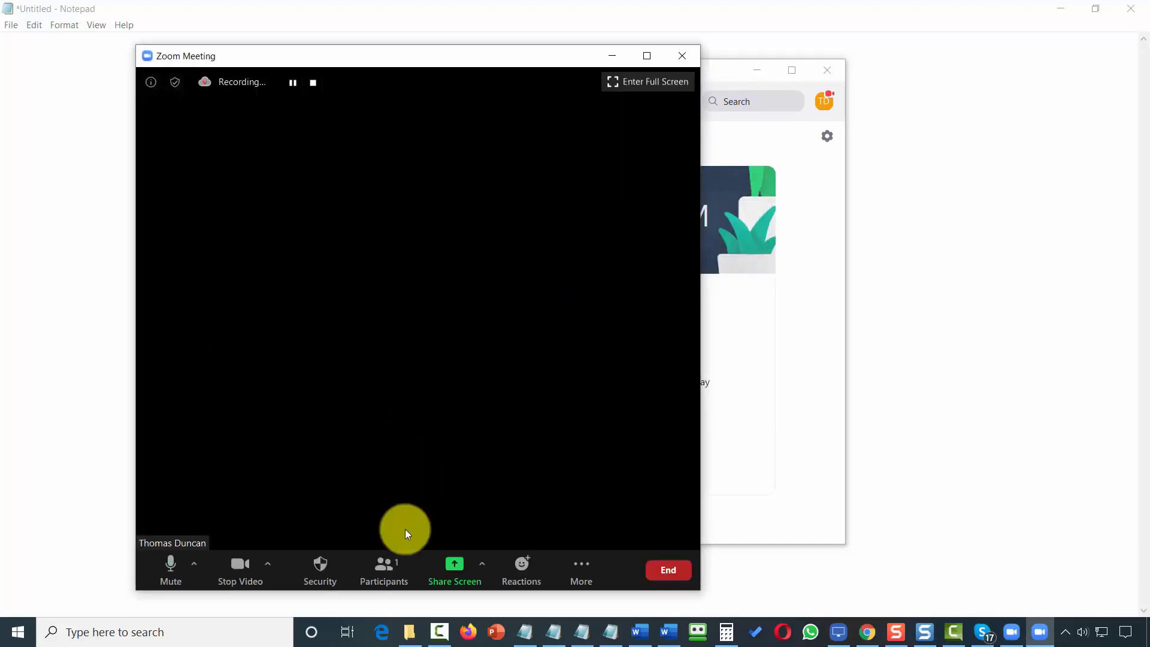
# Choose iPhone/iPad screen sharing and install the plugin it requires.
pyautogui.click(459, 566)
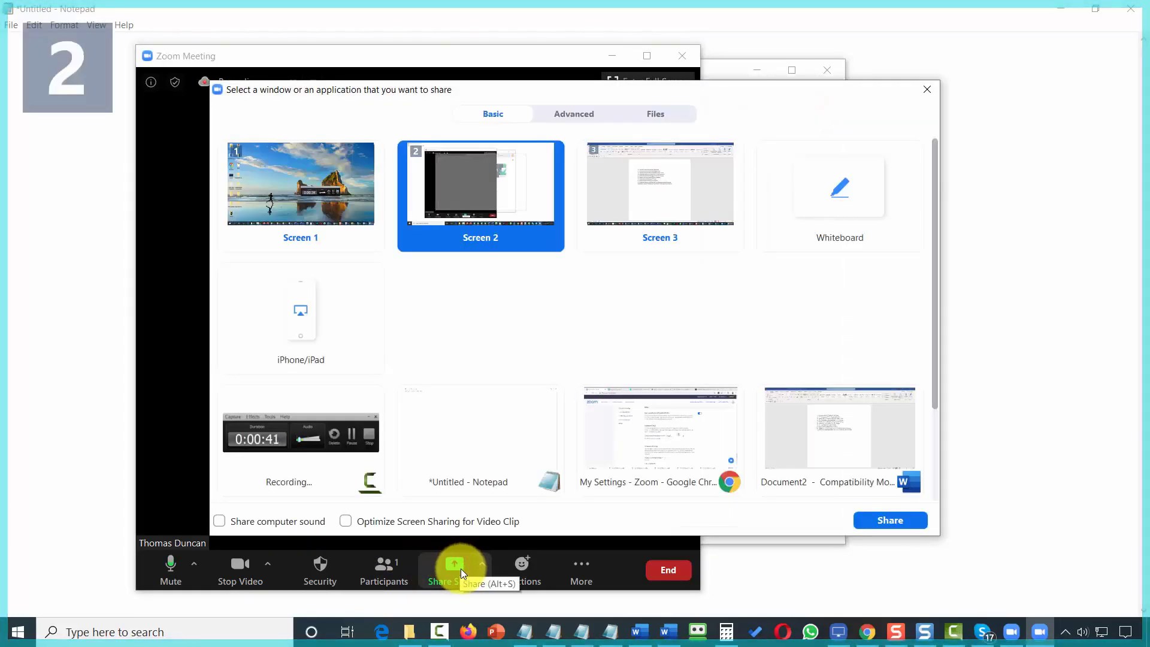
pyautogui.click(305, 320)
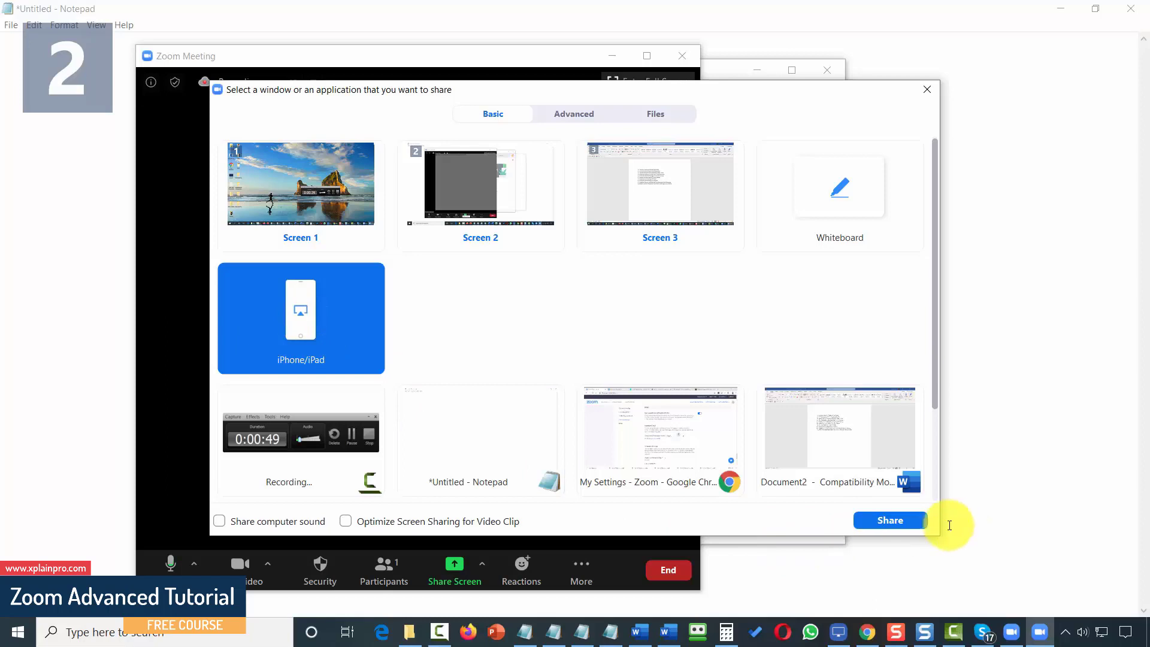
pyautogui.click(888, 520)
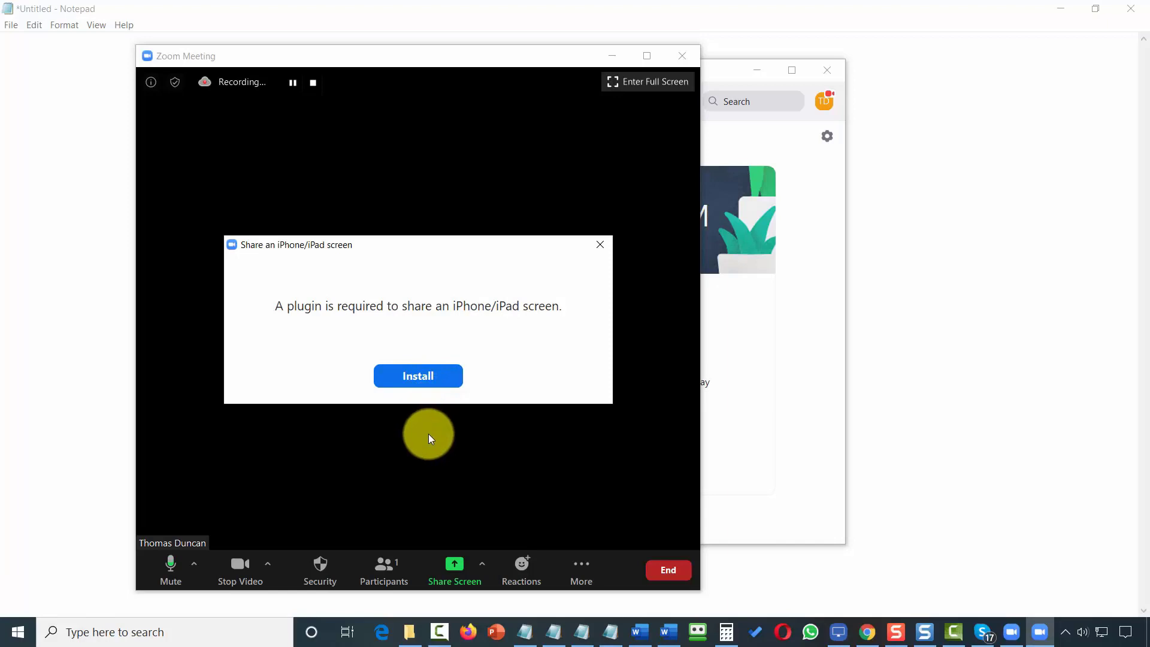
pyautogui.click(418, 379)
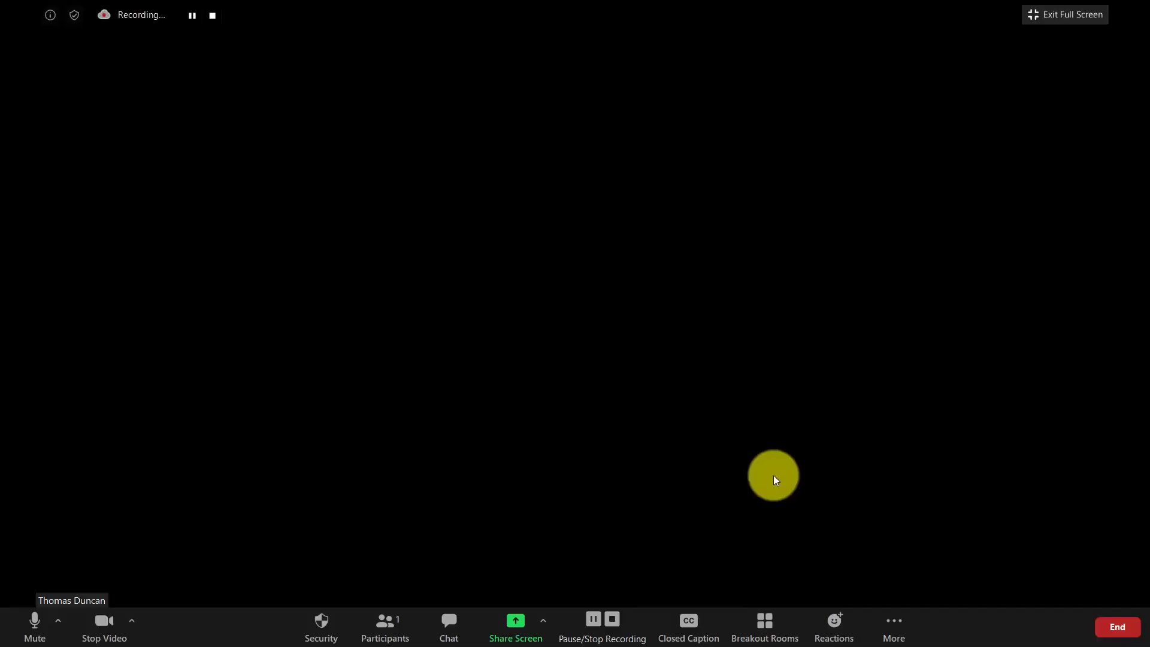
# Open the More menu of extra meeting options.
pyautogui.click(891, 628)
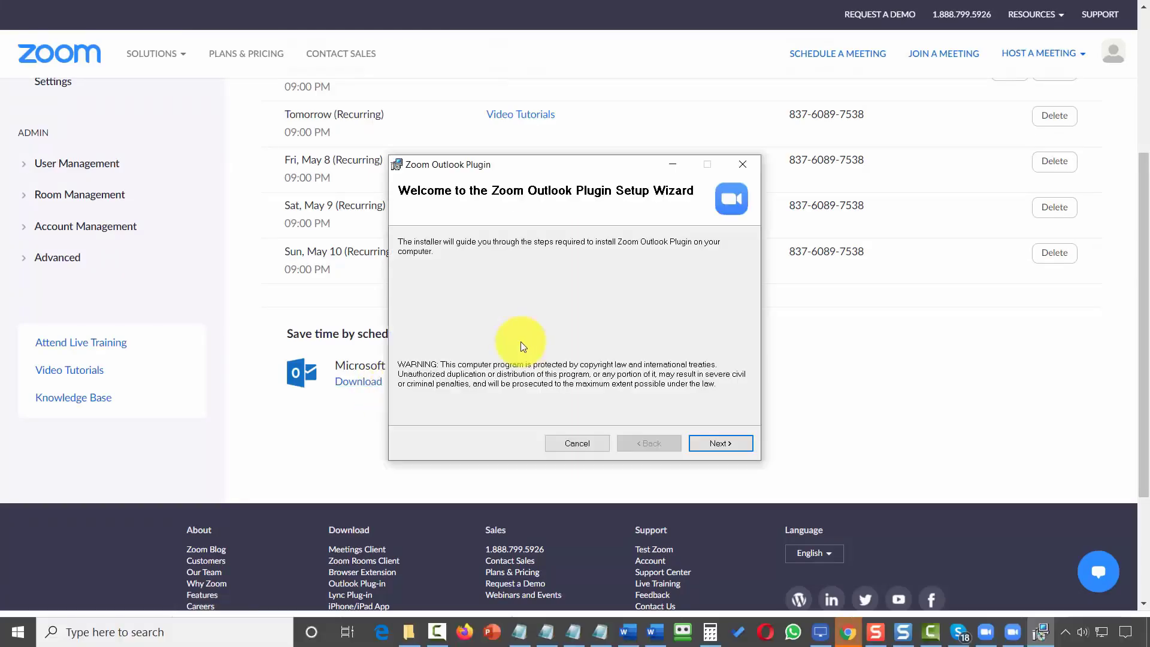
# Step the Zoom Outlook Plugin installer through its Welcome, Installation Folder and Confirm pages.
pyautogui.click(706, 448)
pyautogui.click(708, 444)
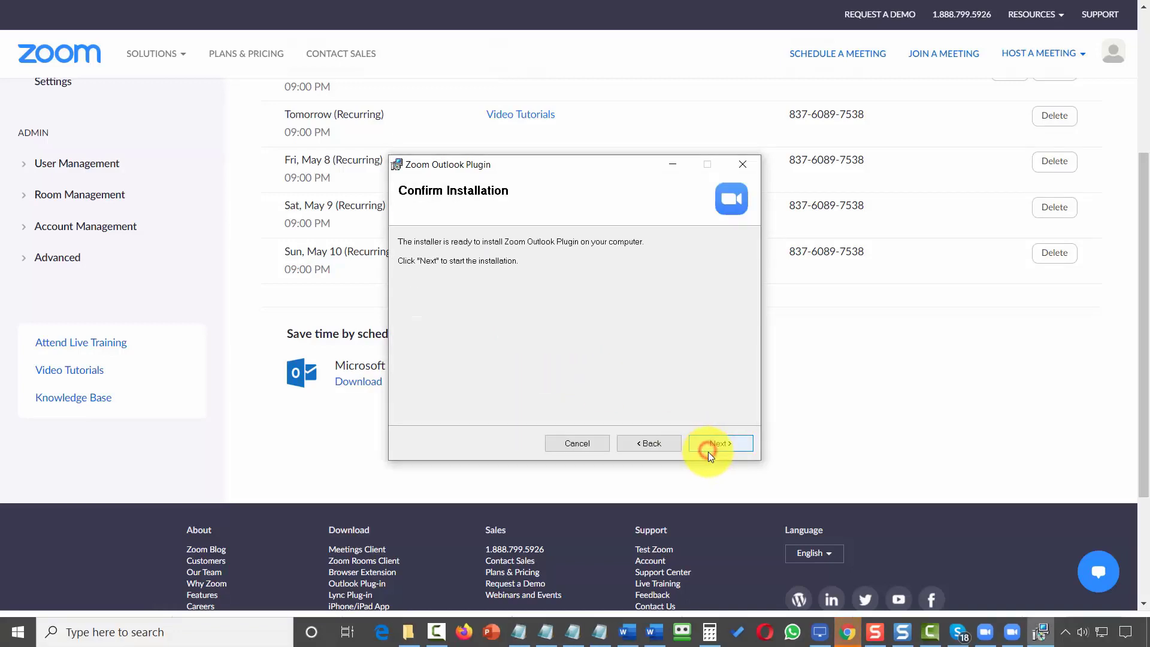
pyautogui.click(707, 447)
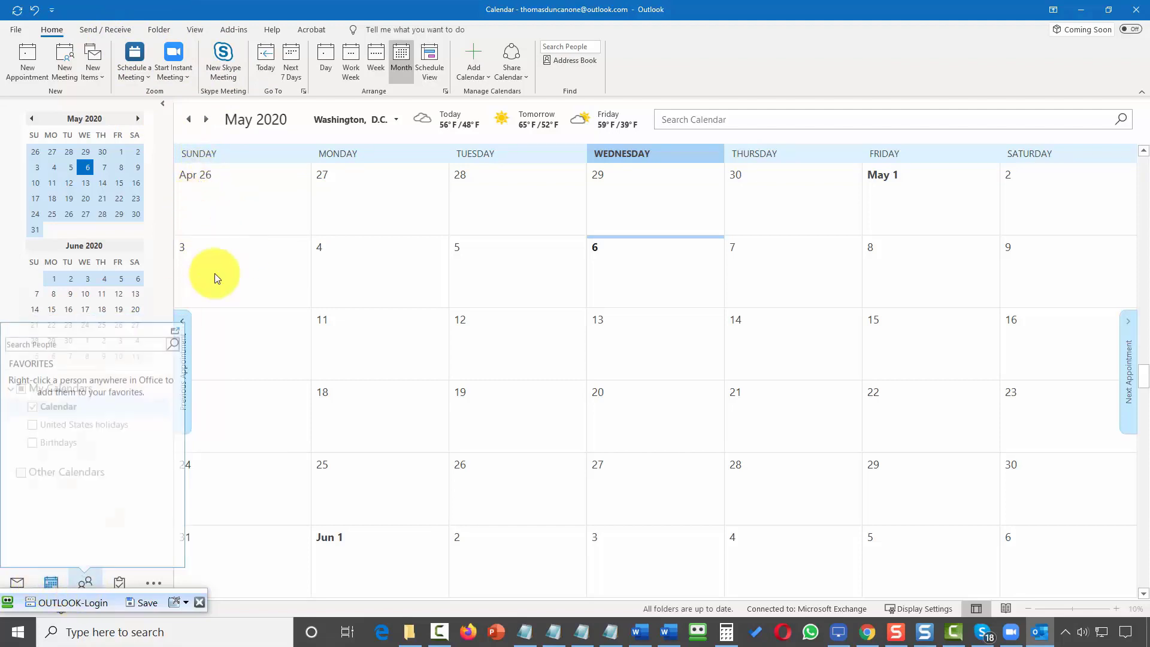
# Schedule a Zoom meeting from Outlook with meeting password turned off, after reviewing Advanced Options.
pyautogui.click(139, 61)
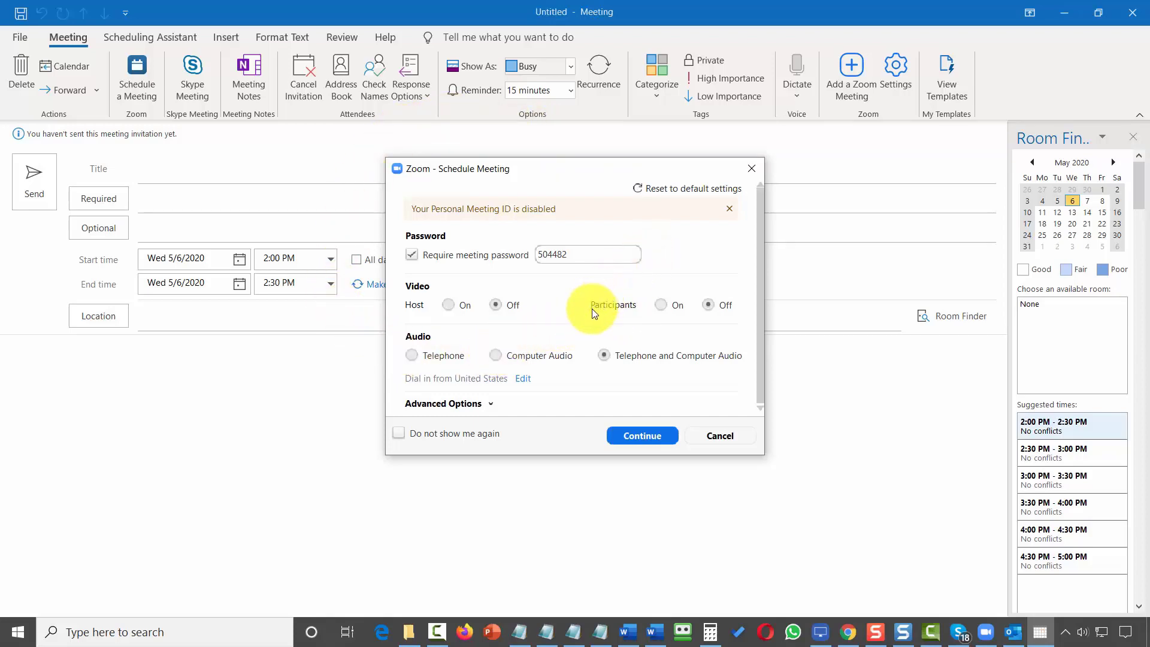
pyautogui.click(412, 254)
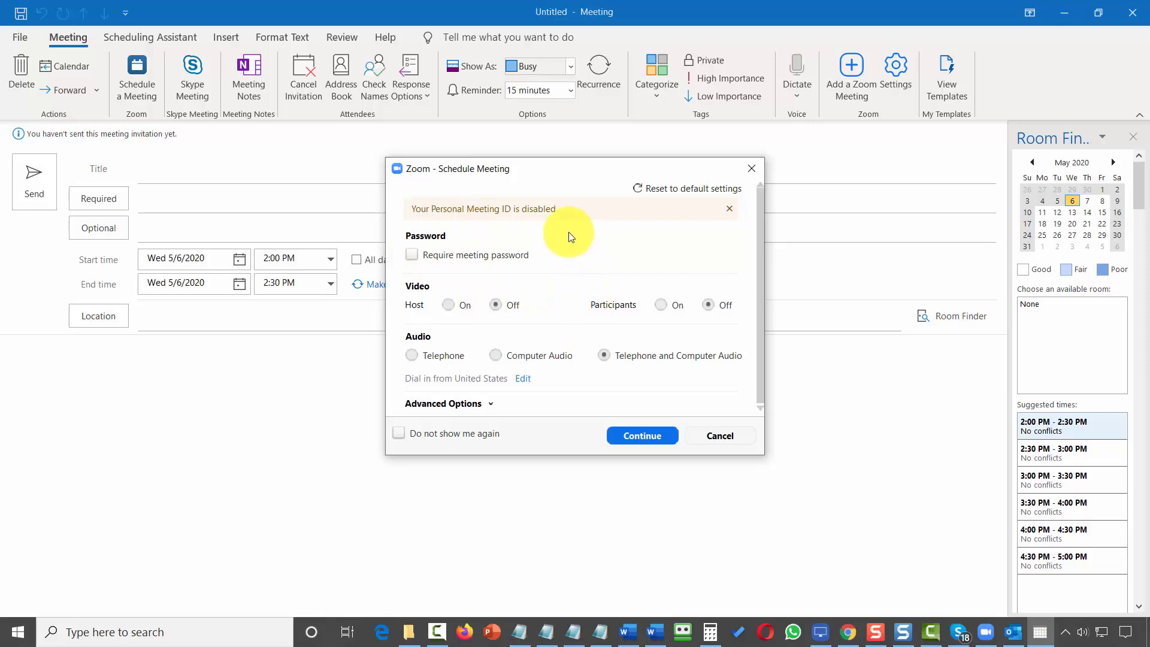
pyautogui.click(479, 404)
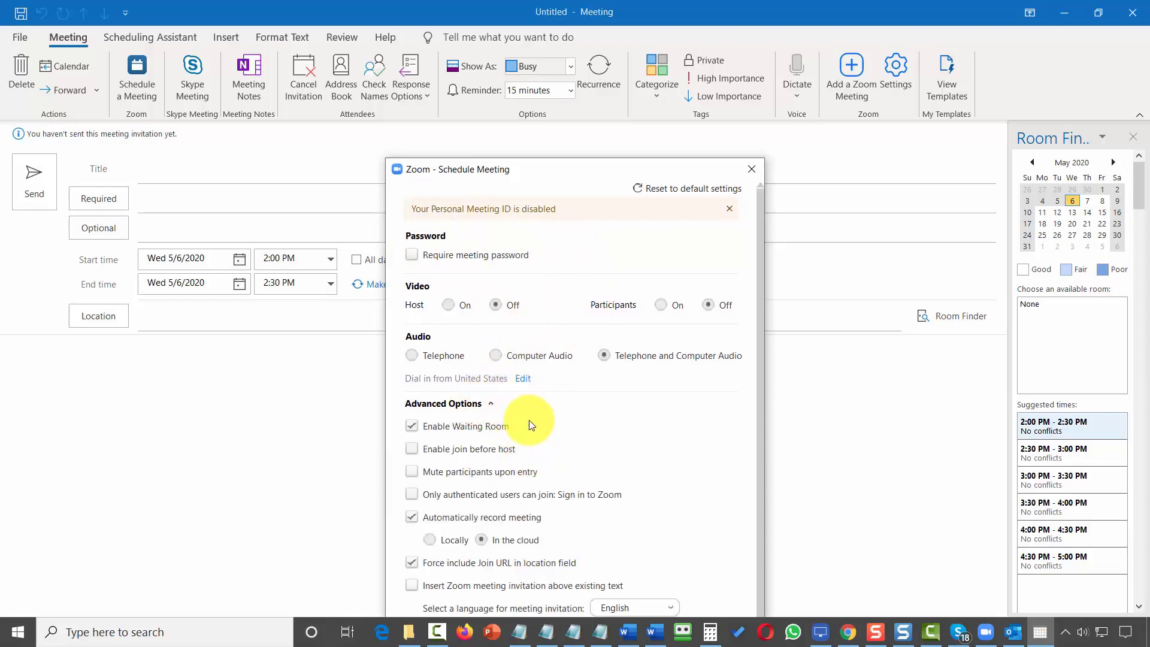
pyautogui.moveTo(598, 173); pyautogui.dragTo(551, 53)
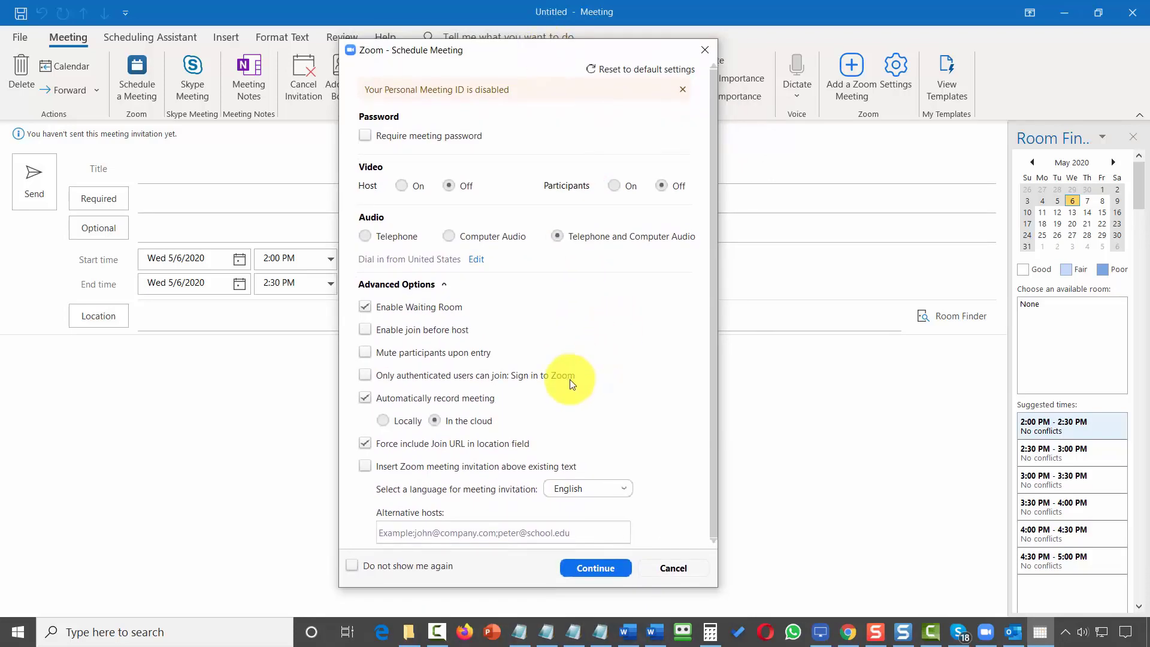
pyautogui.click(599, 566)
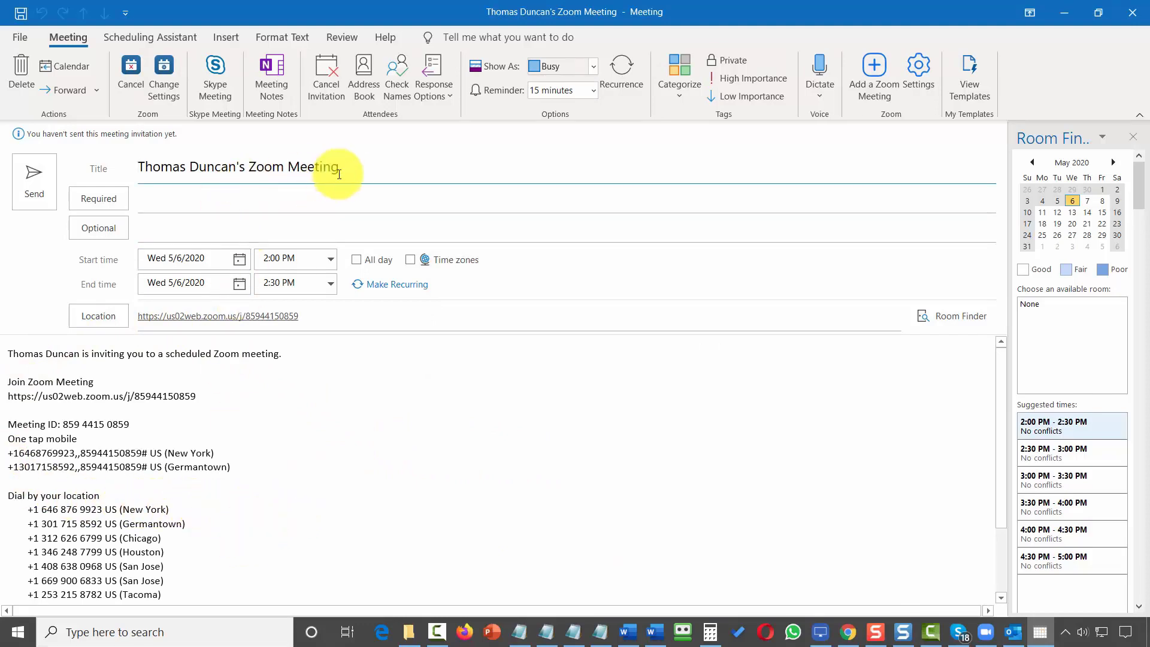
# Retitle the meeting 'How to Create Great Video Tutorials'.
pyautogui.moveTo(354, 166); pyautogui.dragTo(133, 173)
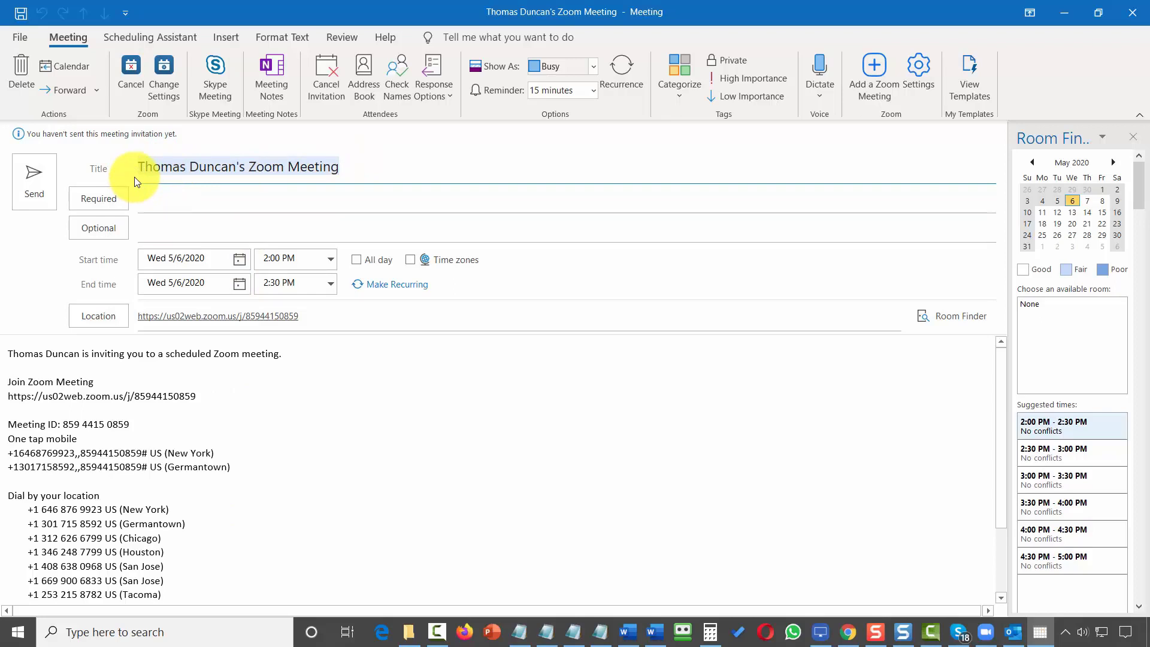
pyautogui.write('How to Create Great Video Tutorials')
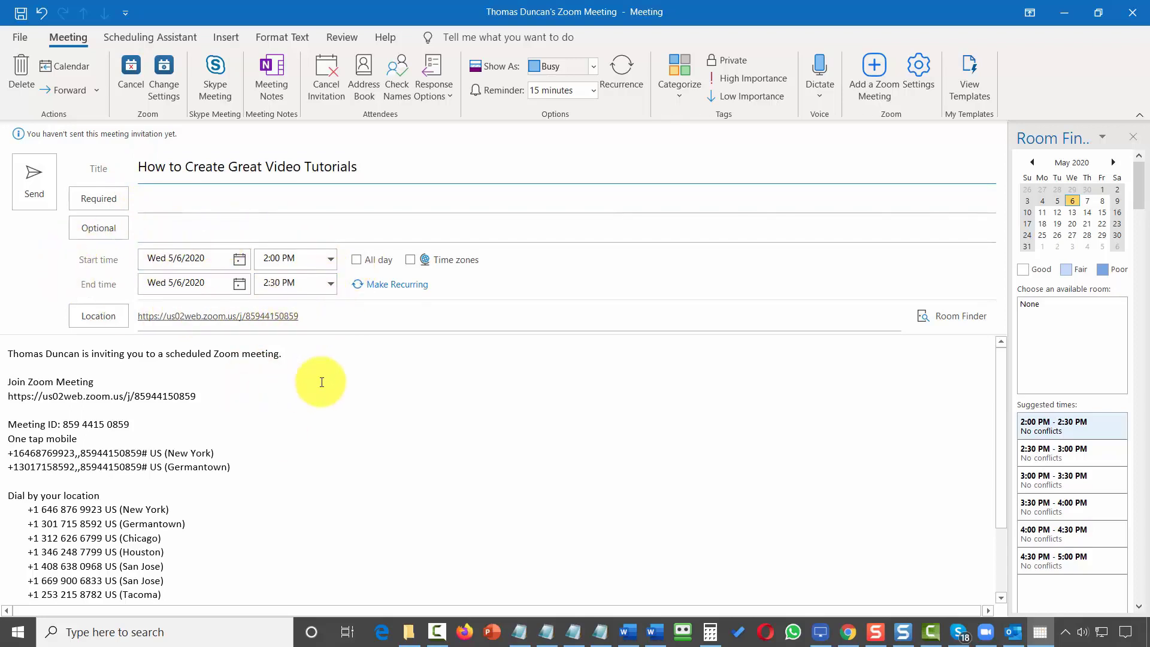
pyautogui.scroll(-2, 318, 395)
pyautogui.scroll(2, 314, 402)
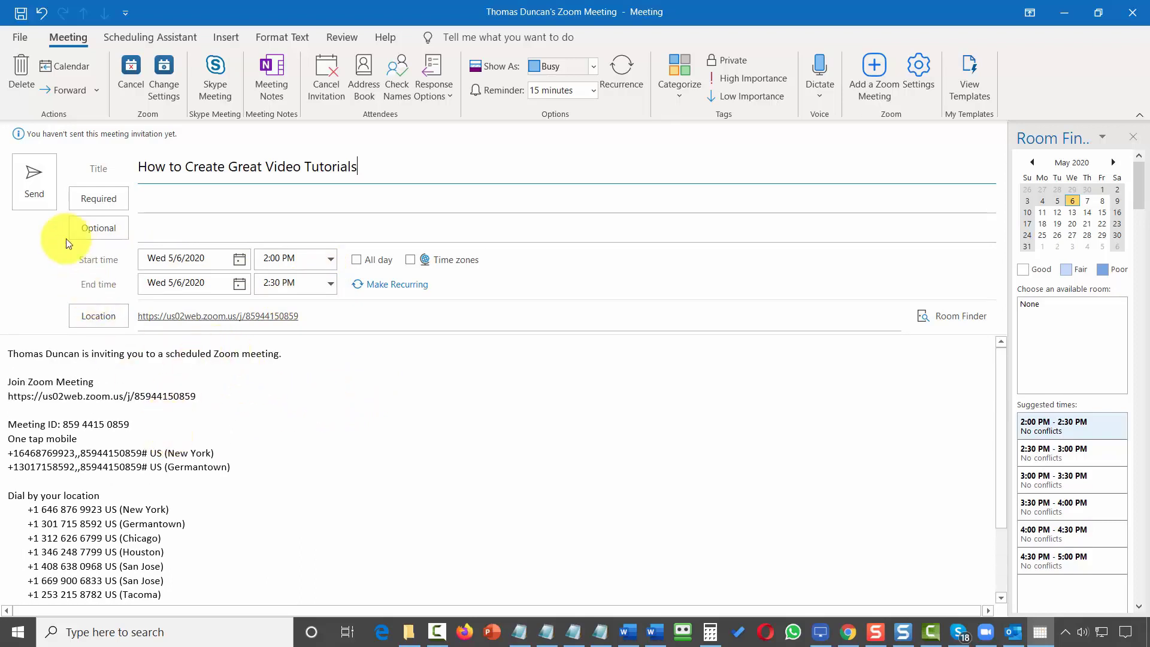
# Add a recent contact as a required attendee and send the invitation.
pyautogui.click(154, 194)
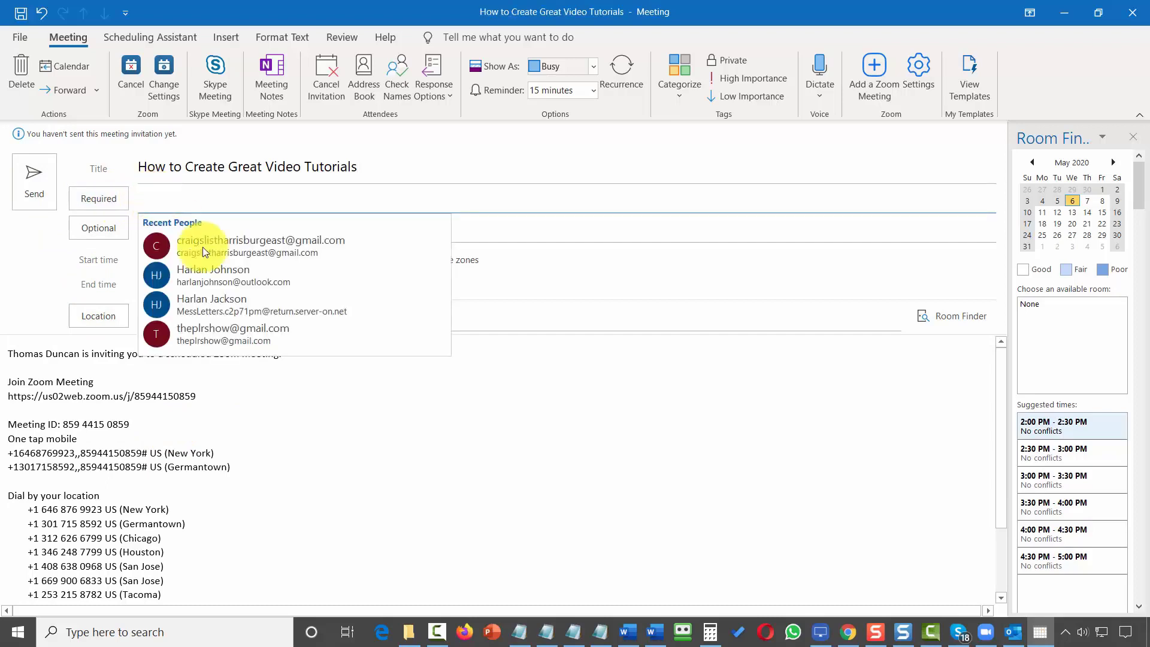
pyautogui.click(230, 241)
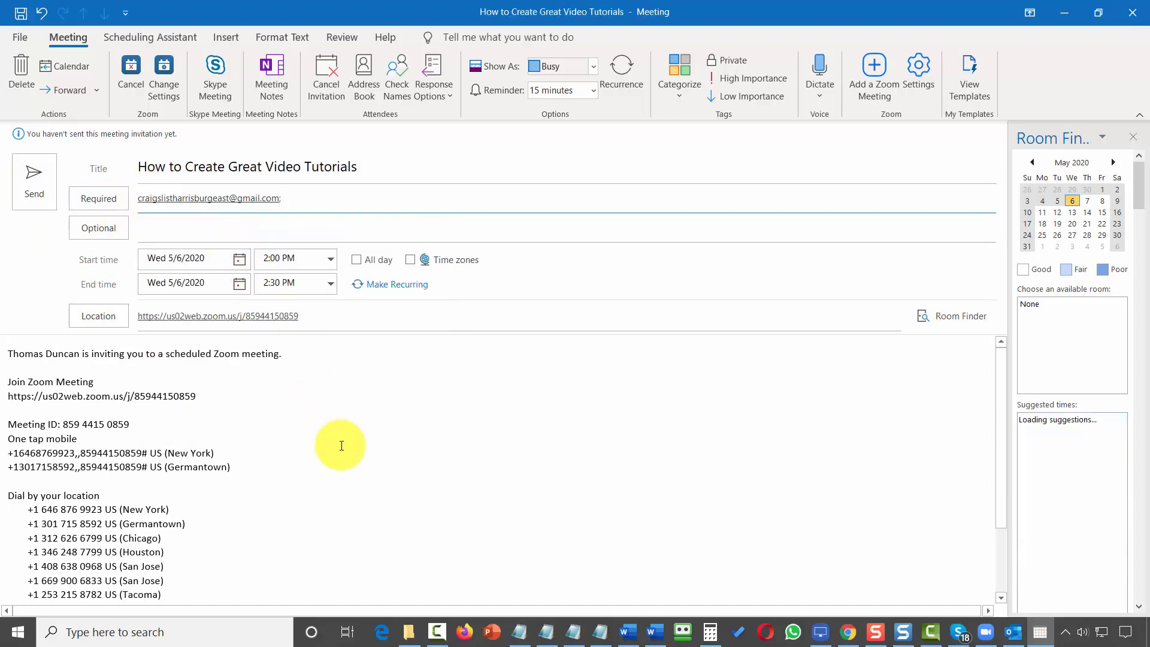
pyautogui.click(37, 179)
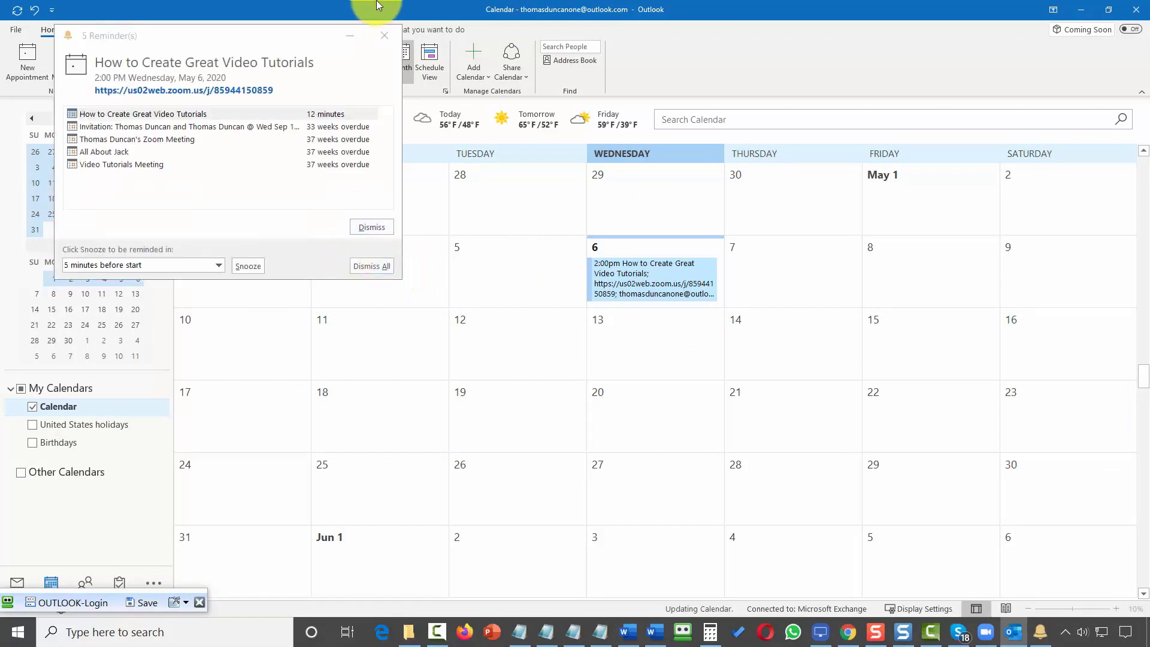
# Dismiss the Reminders window.
pyautogui.click(387, 34)
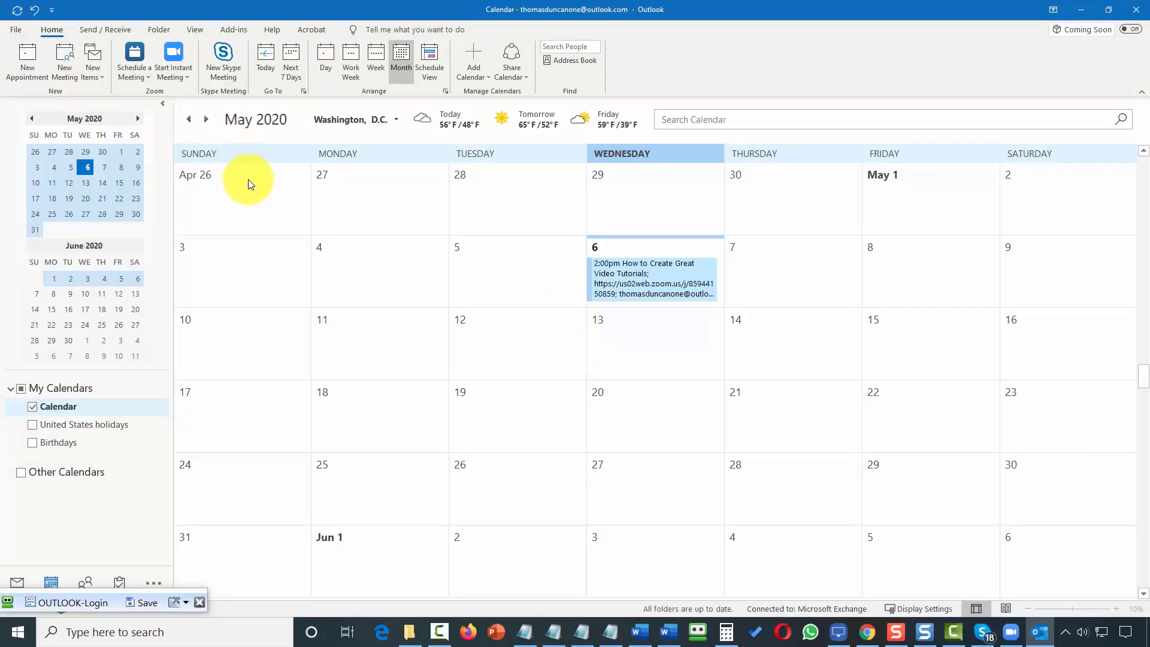
# Run and end an instant meeting, then open the May 6 tutorial meeting.
pyautogui.click(175, 59)
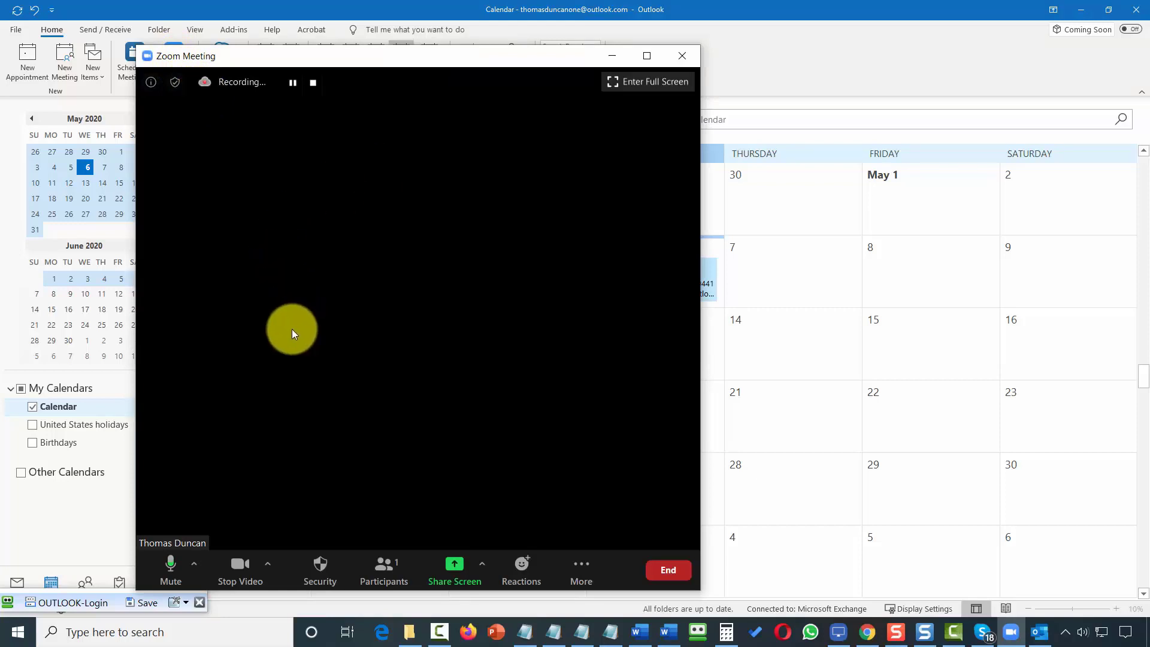
pyautogui.hotkey('alt', 'u')
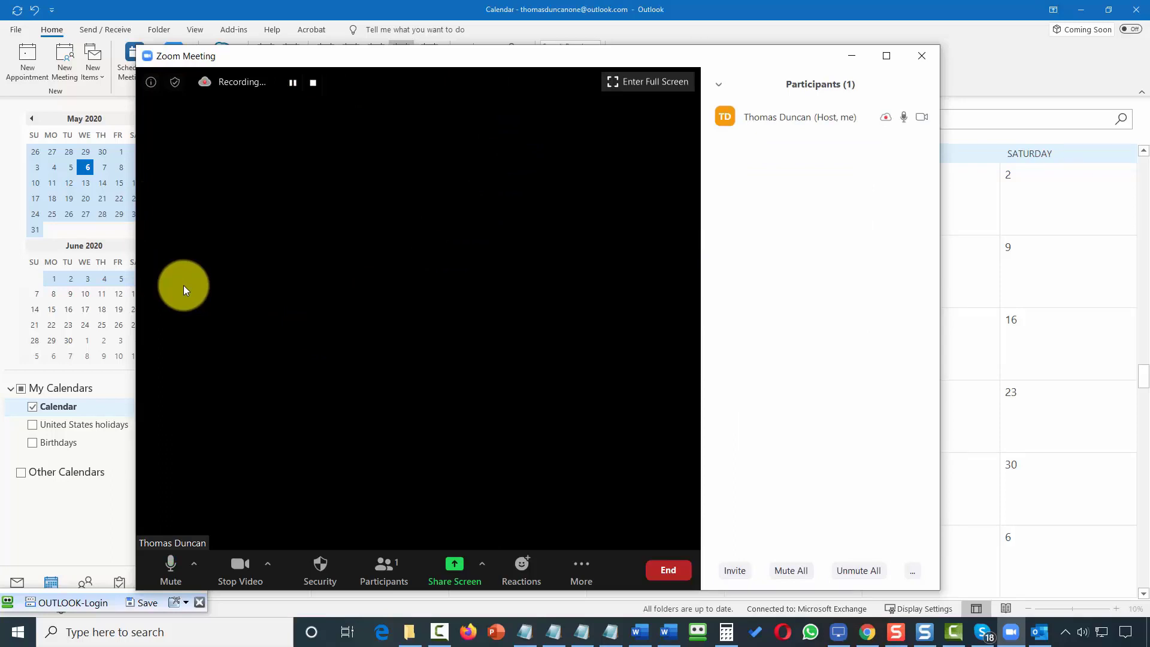
pyautogui.hotkey('alt', 'F4')
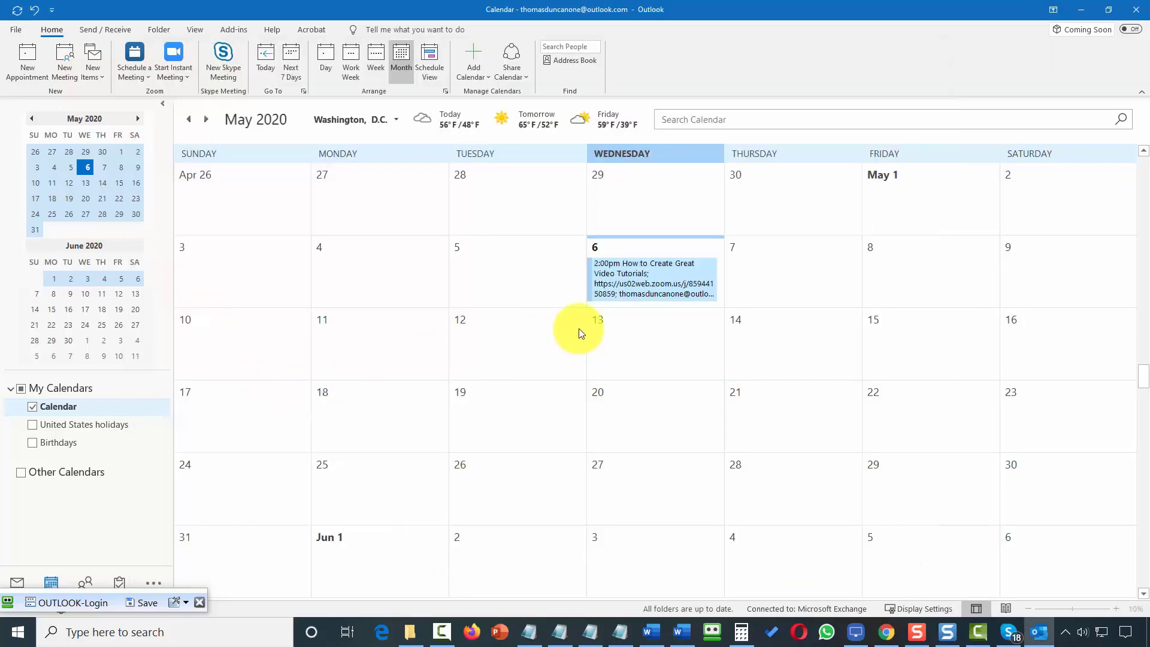
pyautogui.click(635, 275)
pyautogui.doubleClick(633, 277)
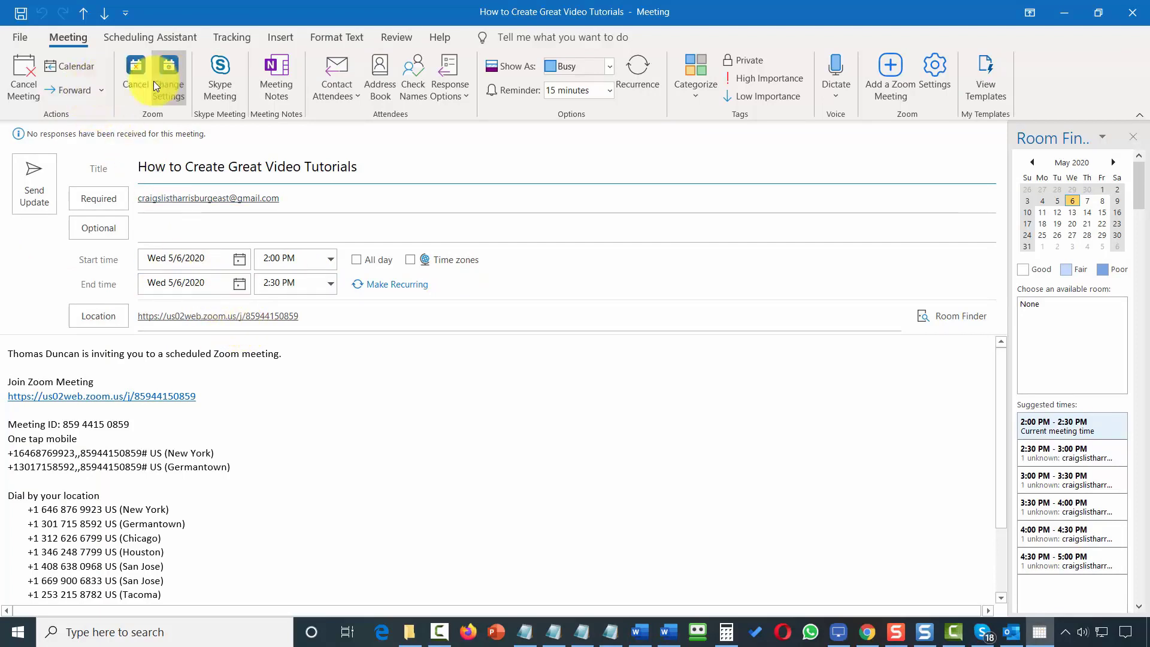
# Remove the Zoom meeting from the appointment and acknowledge the deletion notice.
pyautogui.click(136, 70)
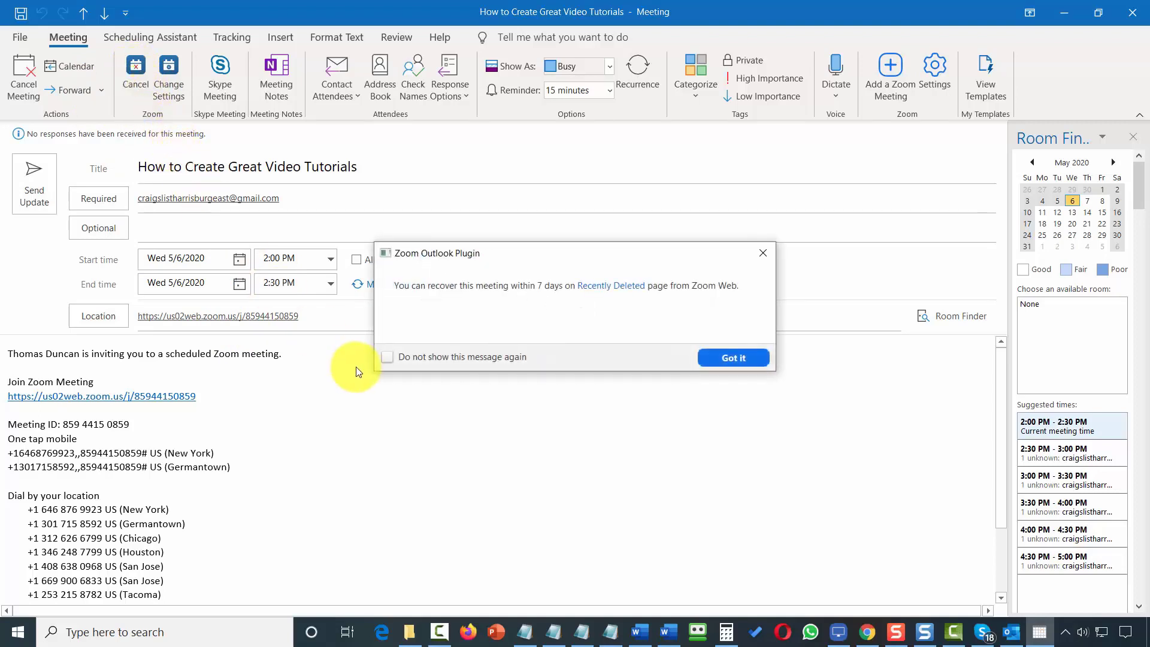
pyautogui.click(728, 357)
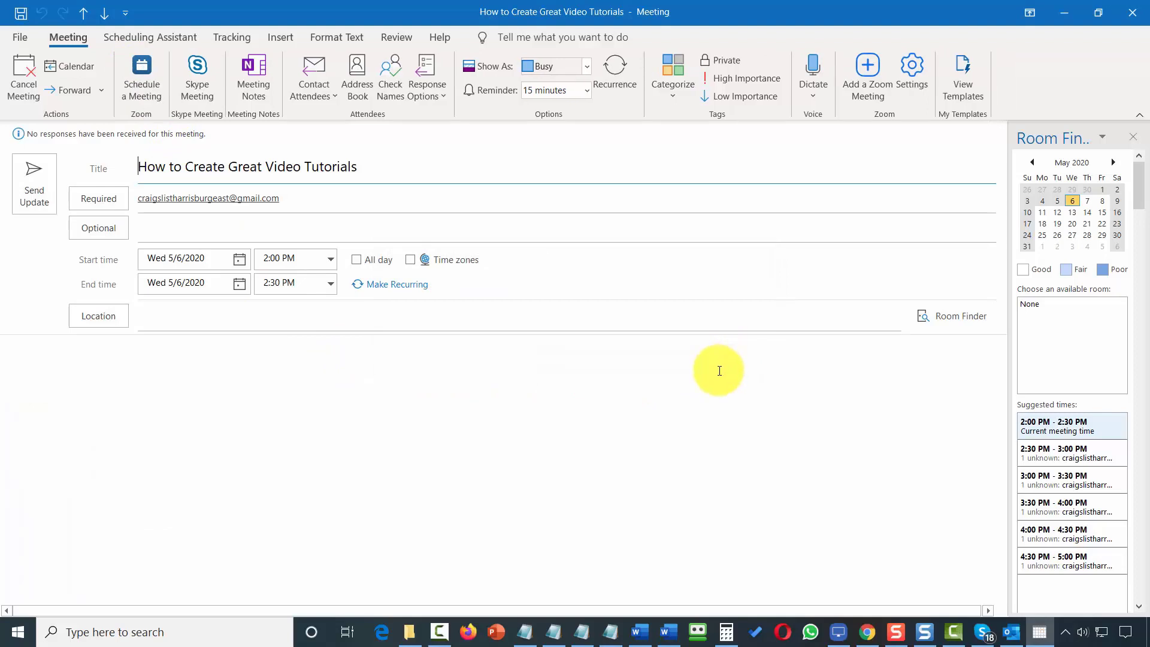
# Send attendees the update, then scroll the Upcoming Meetings page to the download links.
pyautogui.click(24, 169)
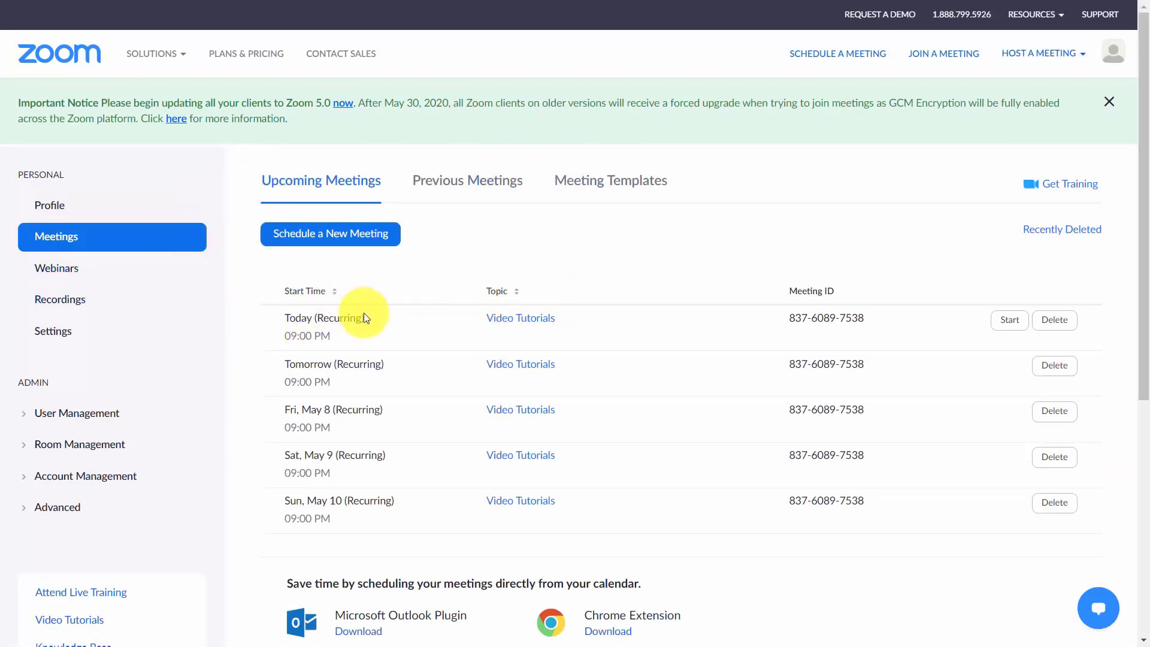
pyautogui.scroll(-4, 364, 314)
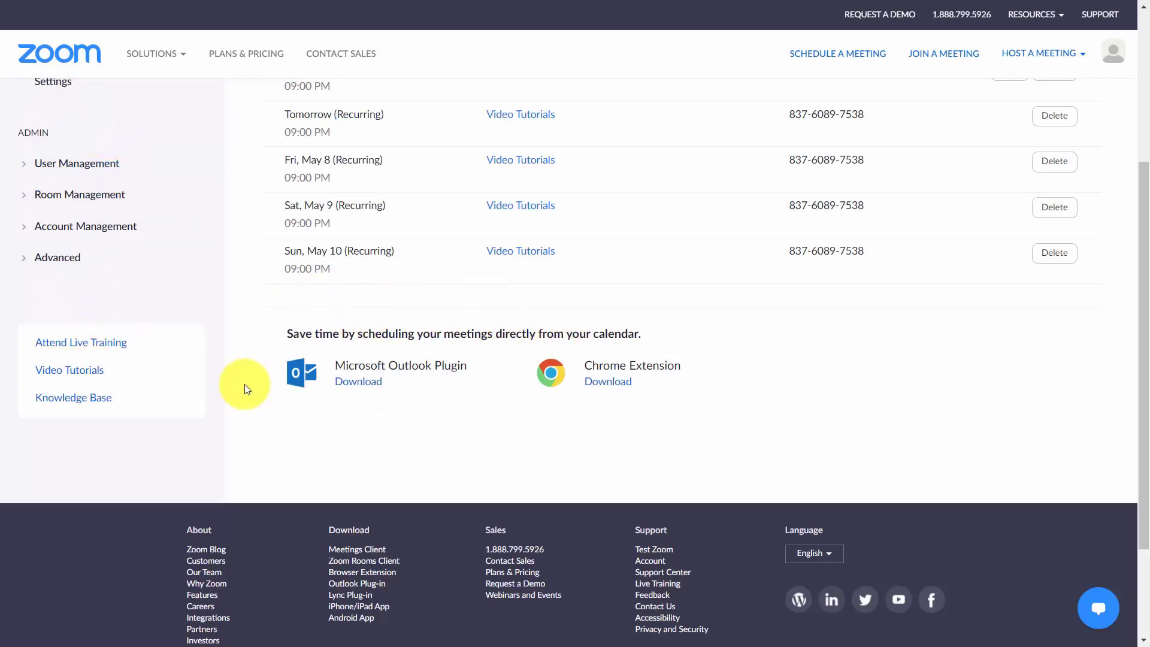
# Add the Zoom Scheduler extension to Chrome from its Chrome Web Store page.
pyautogui.click(607, 390)
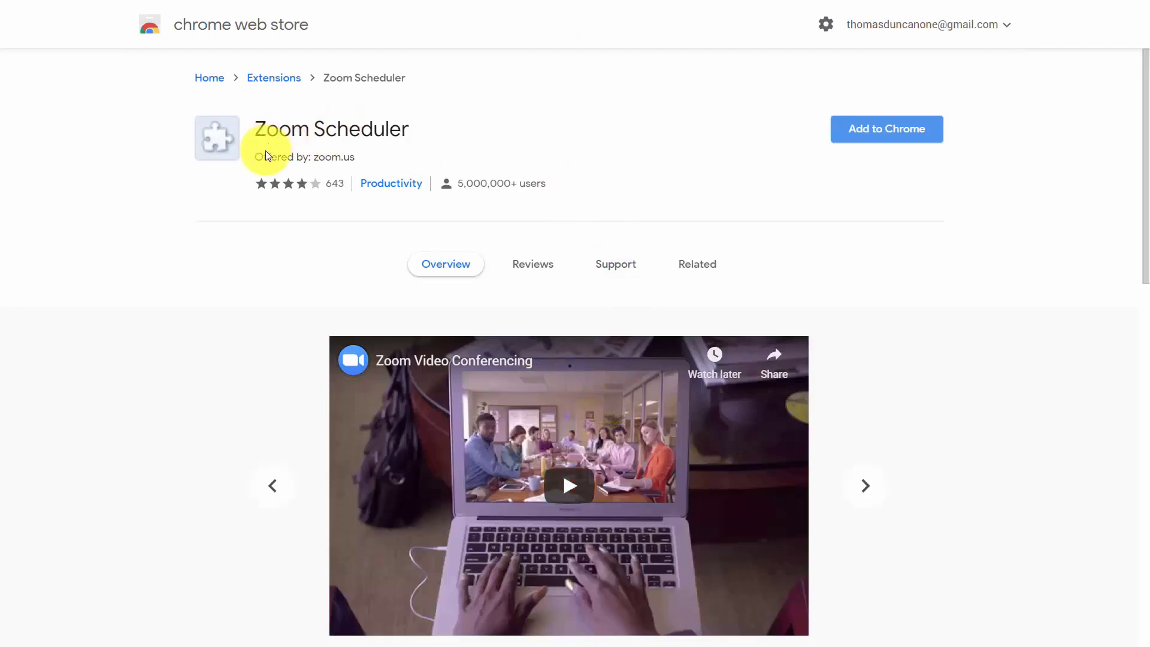
pyautogui.click(860, 131)
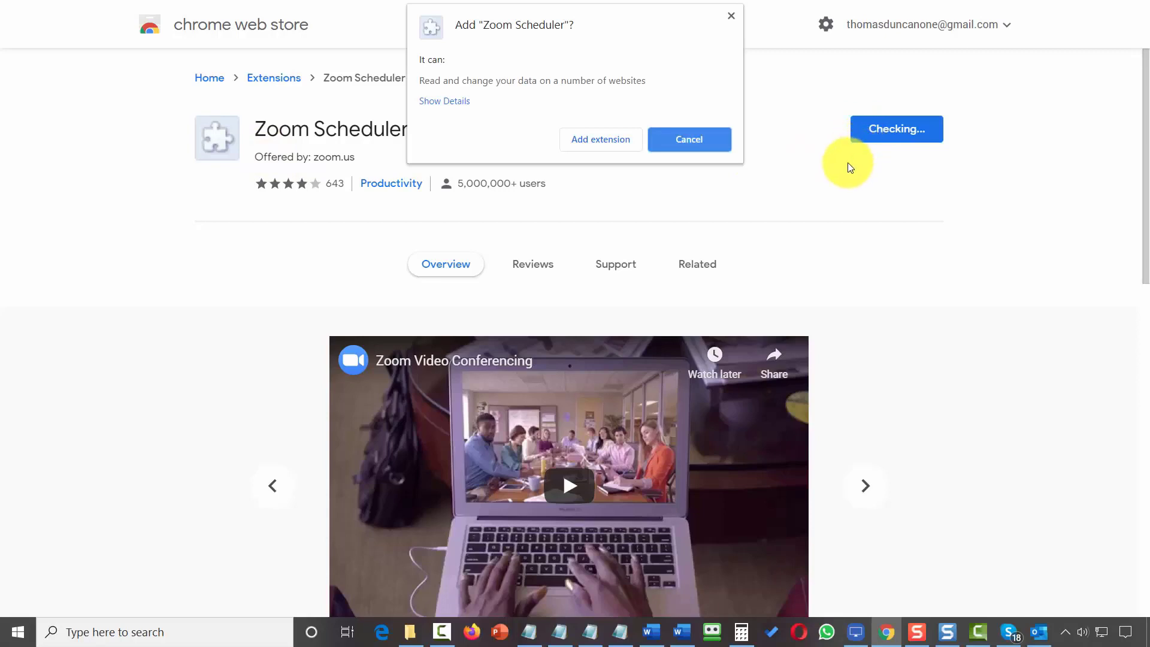
pyautogui.click(609, 142)
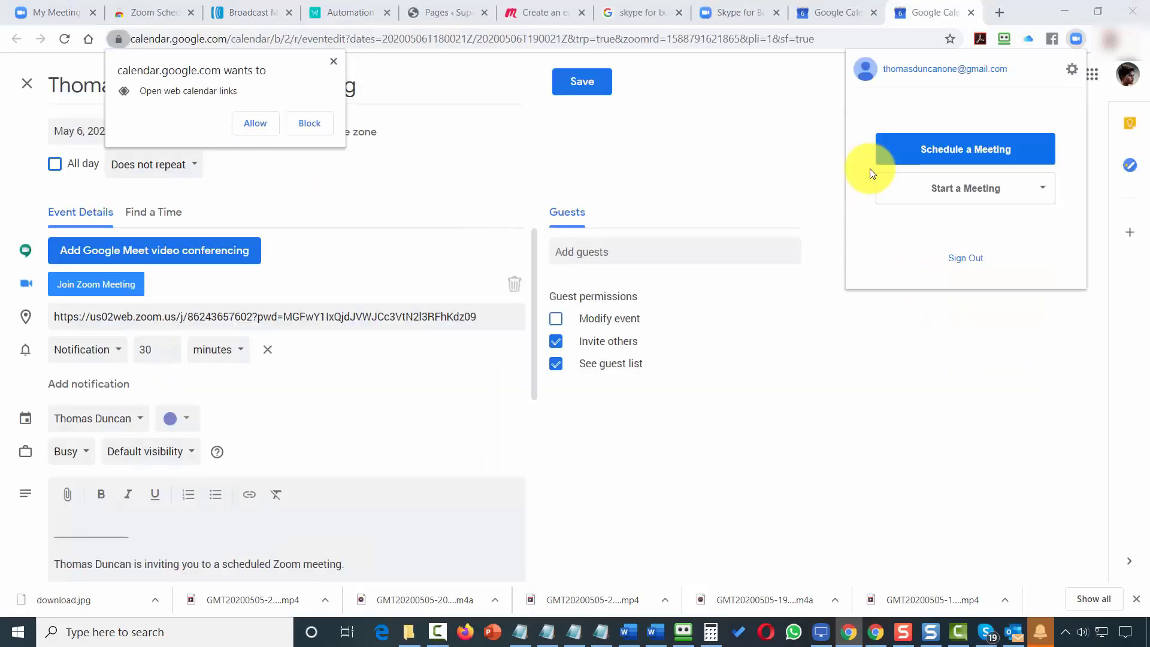
# Create and save the May 6, 2–3pm 'Creation of Great Webinars and Meetings' event with Zoom details.
pyautogui.click(951, 150)
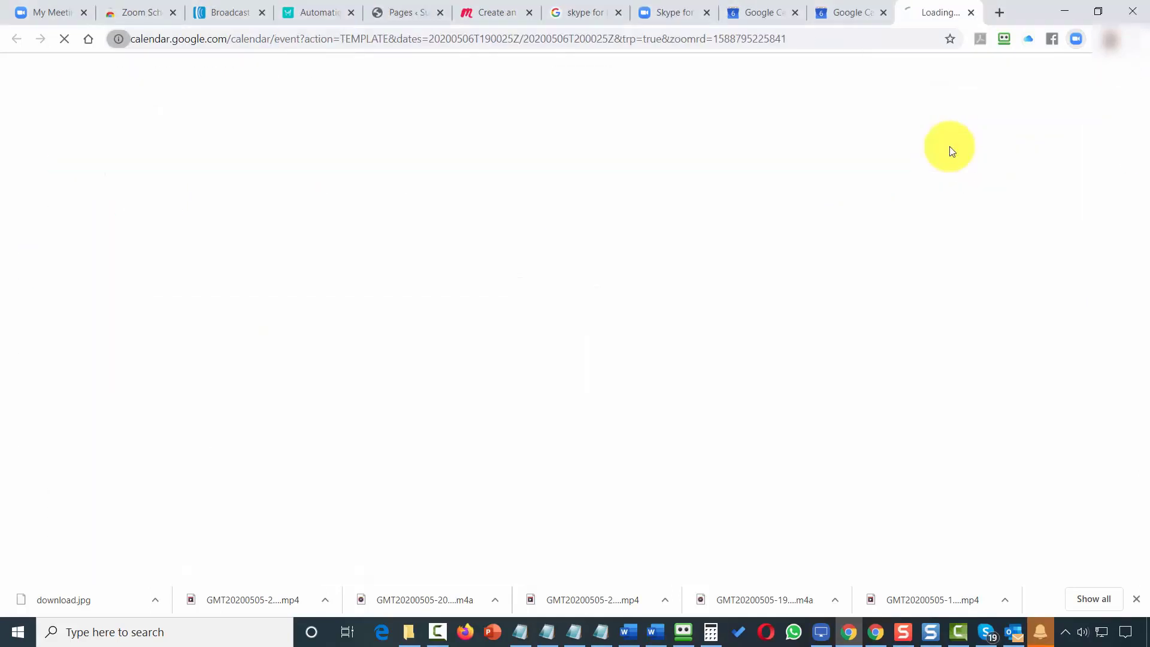
pyautogui.press('F11')
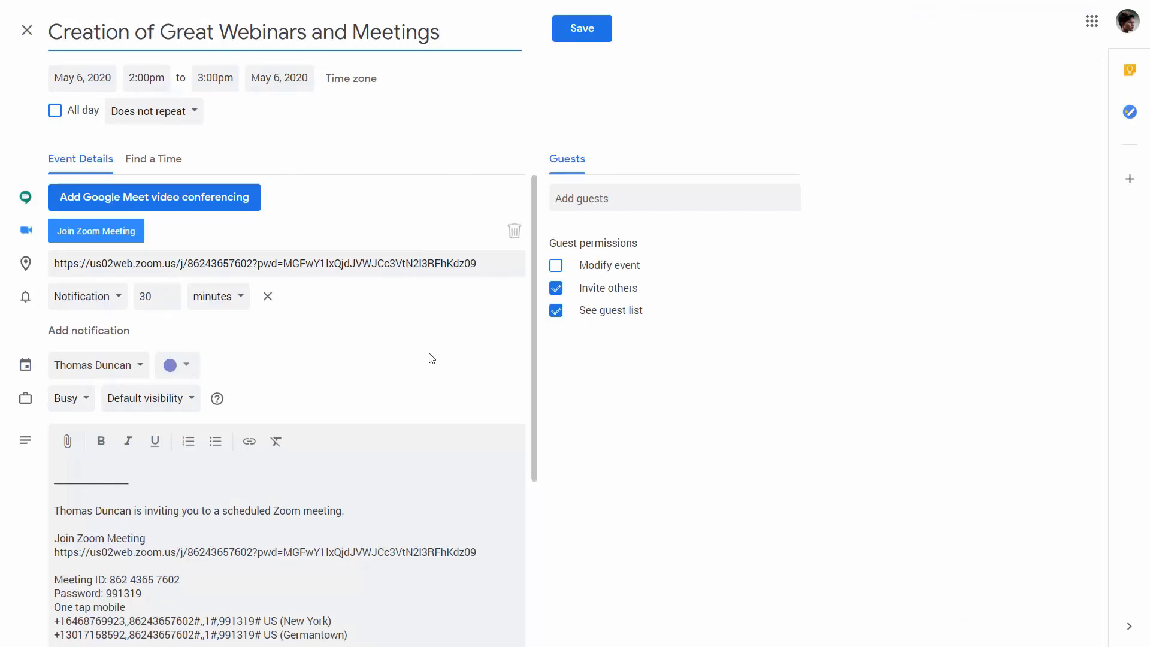
pyautogui.scroll(-4, 430, 357)
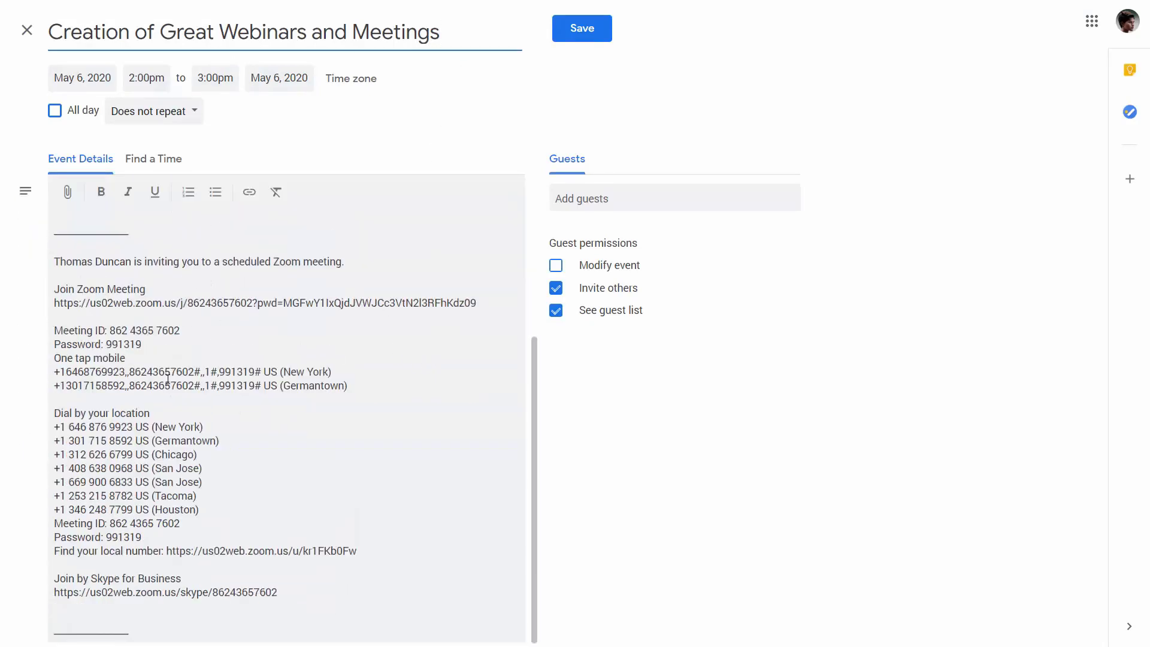
pyautogui.scroll(4, 372, 461)
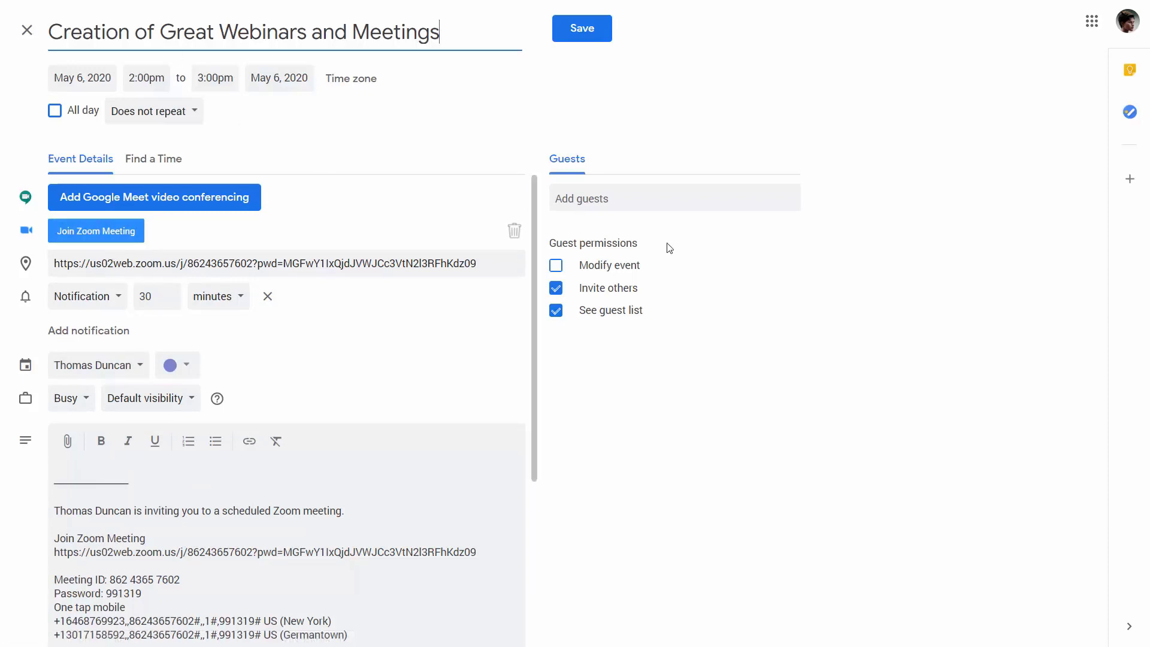
pyautogui.click(584, 34)
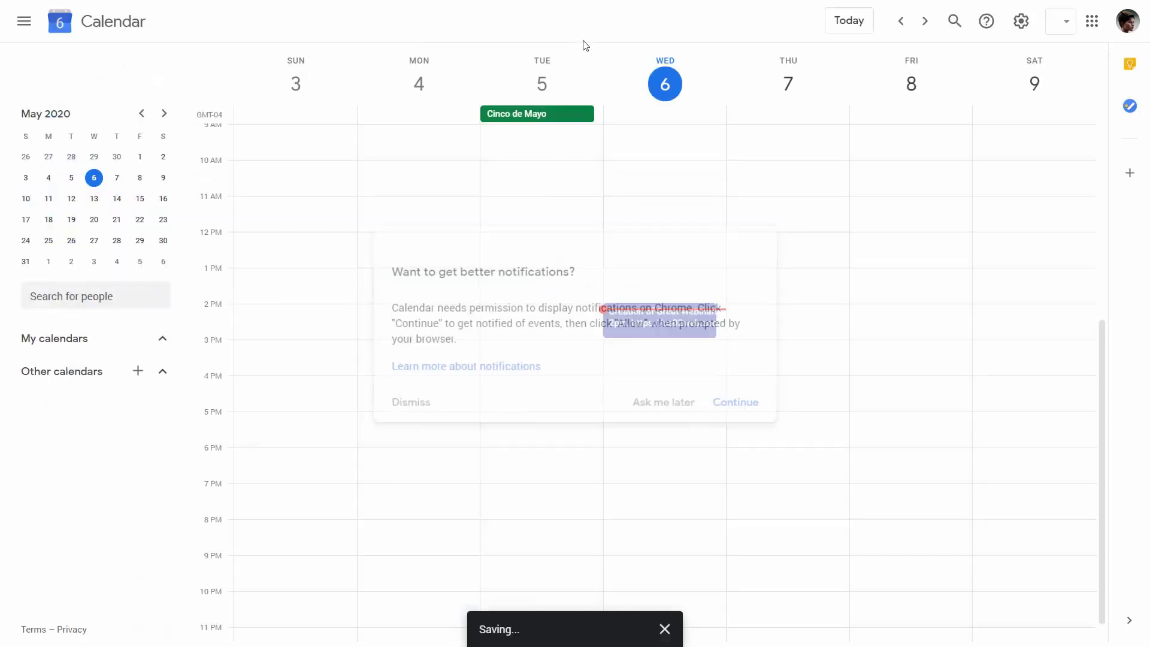
# Enable calendar notifications, then delete the 'Creation of Great Webinars and Meetings' event.
pyautogui.click(727, 403)
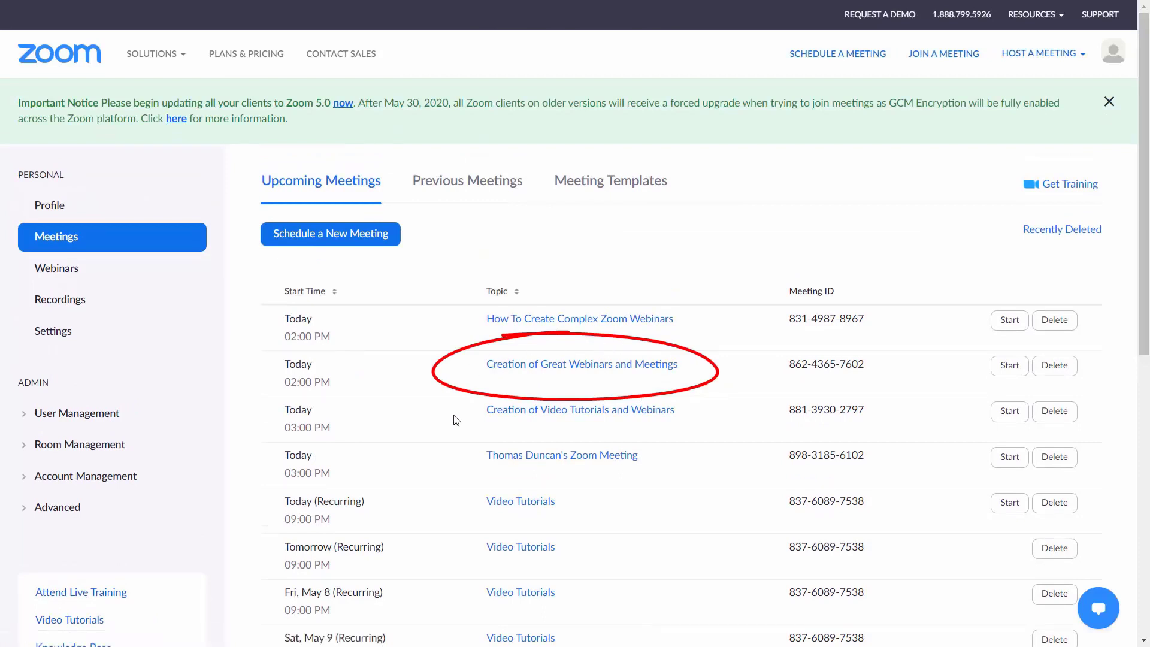
pyautogui.hotkey('alt', 'Tab')
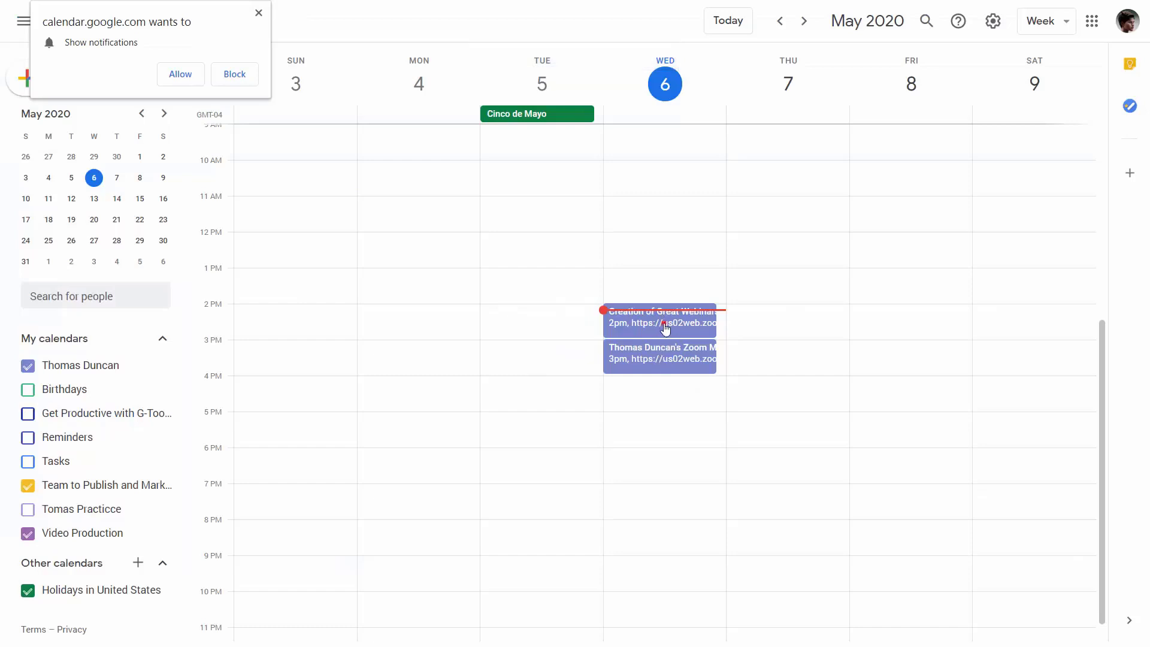
pyautogui.click(669, 336)
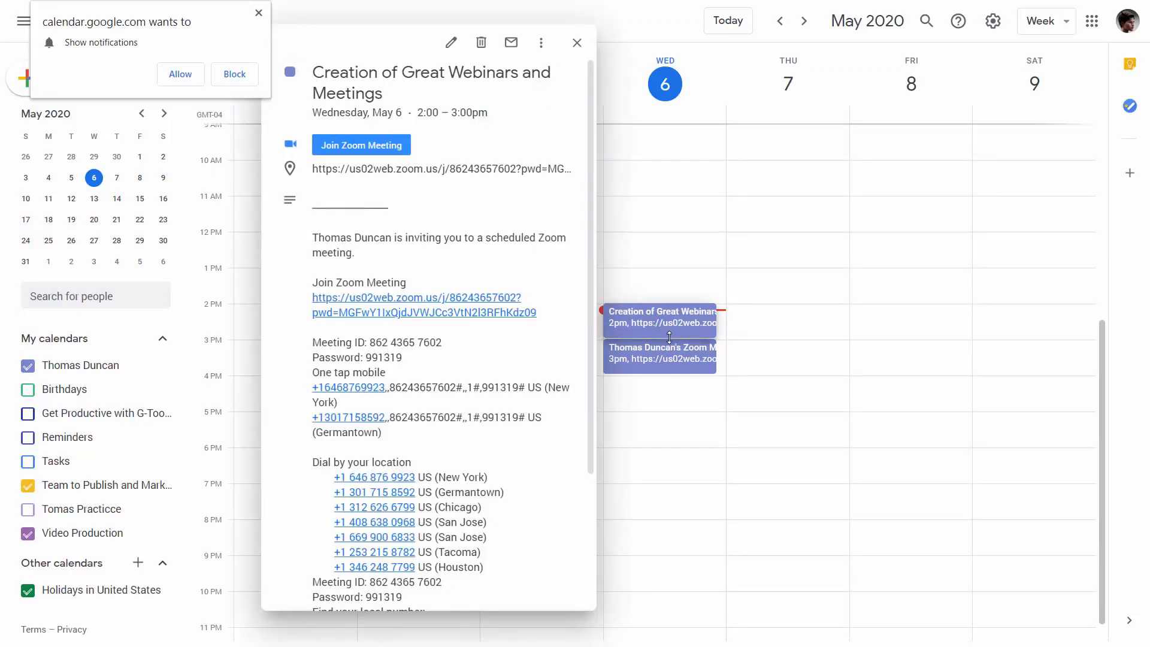
pyautogui.press('Delete')
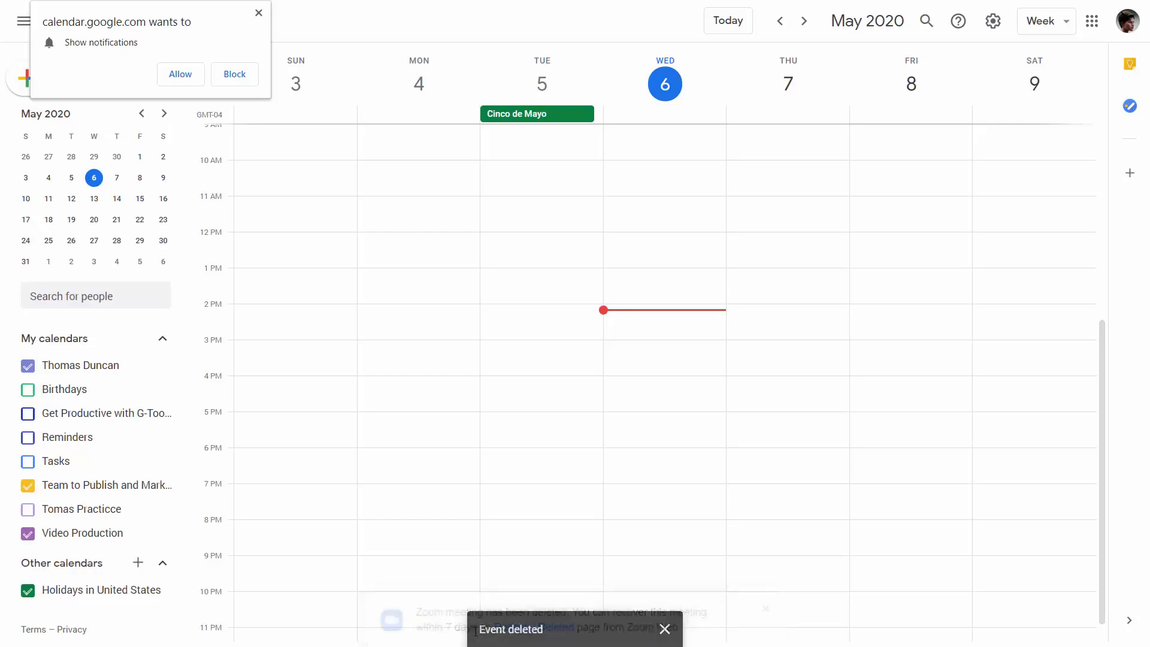
# Switch over to the Zoom Meetings tab.
pyautogui.hotkey('ctrl', 'Tab')
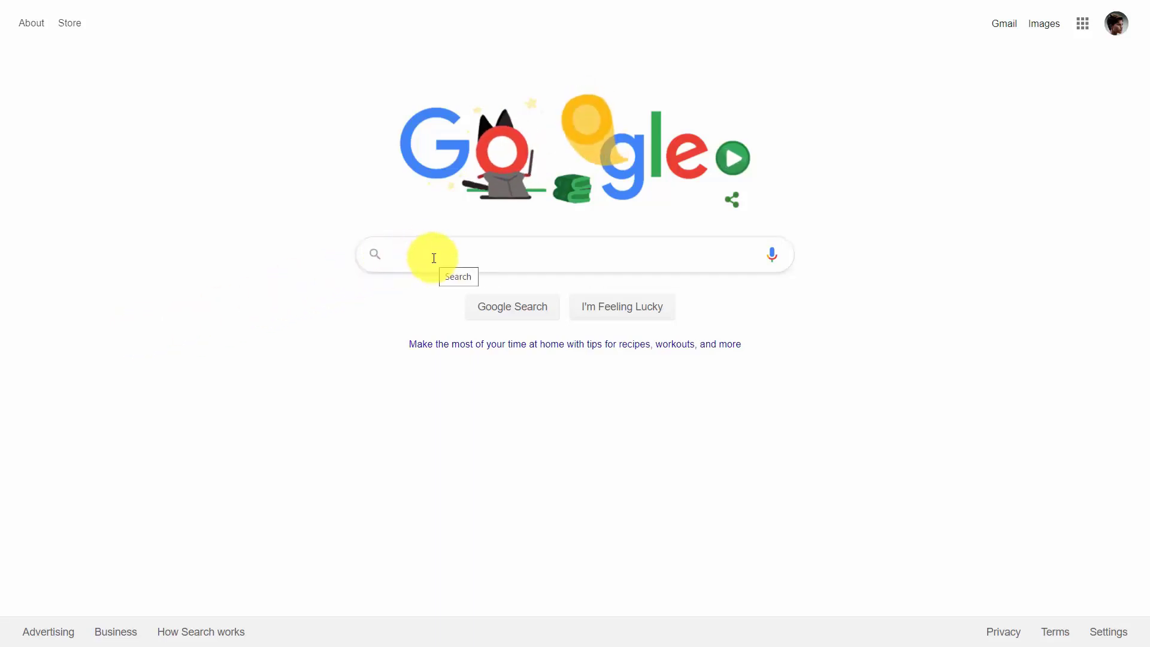
# Search Google for 'calendy' and go to the Calendly website from the results.
pyautogui.write('calendy')
pyautogui.press('Return')
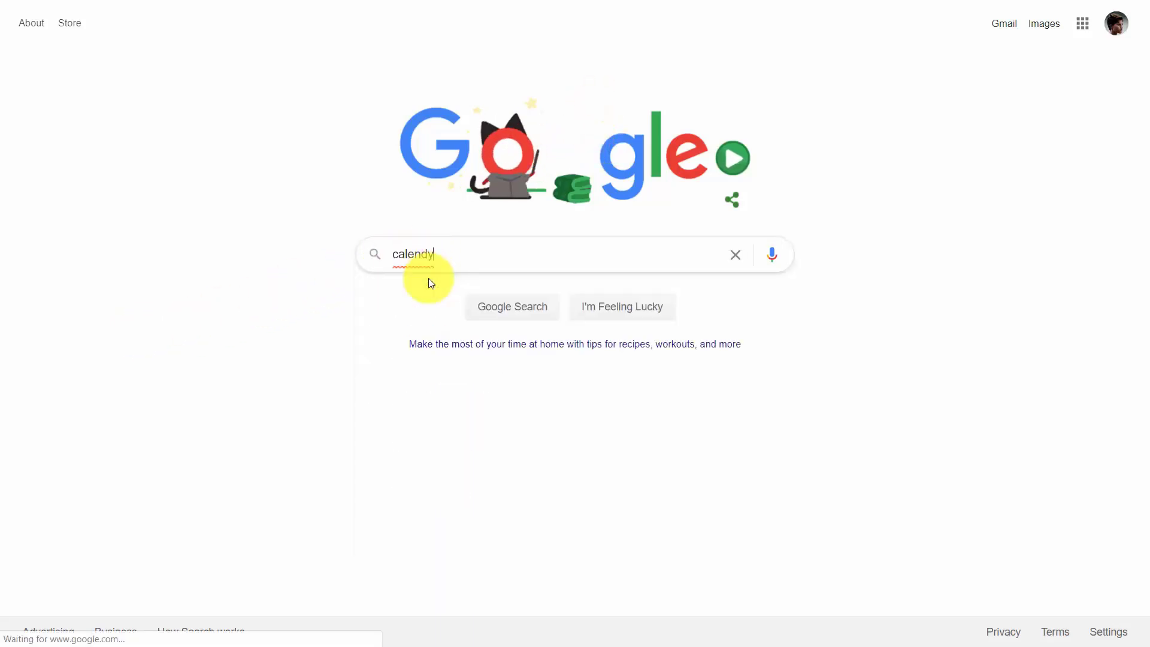
pyautogui.click(429, 282)
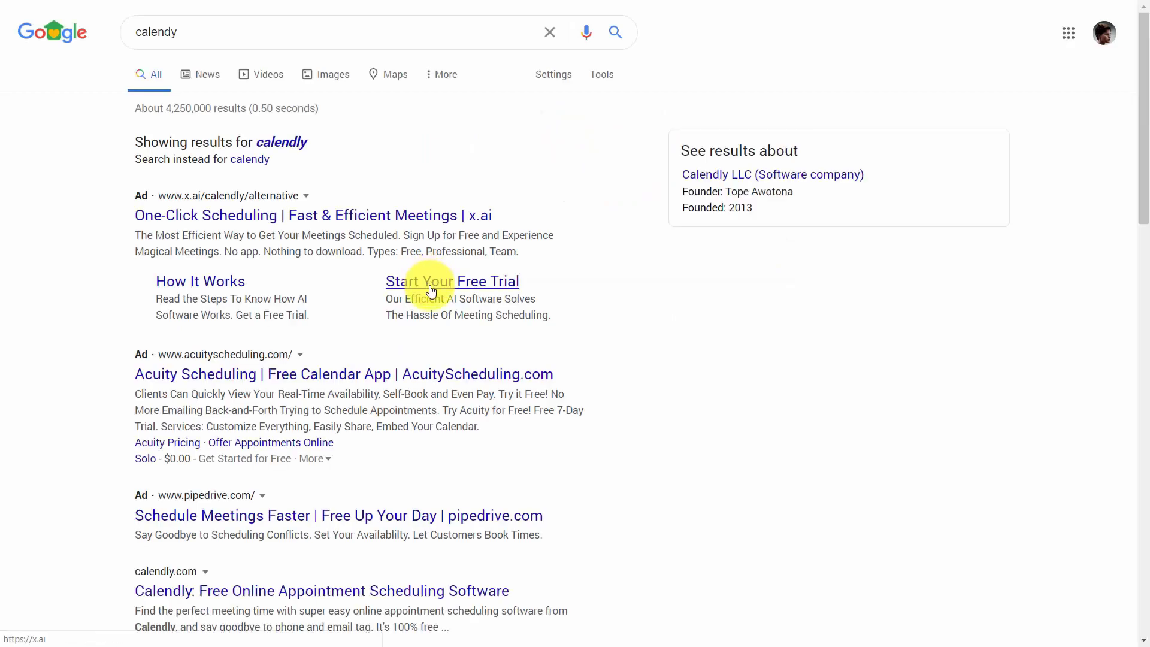
pyautogui.scroll(-4, 430, 289)
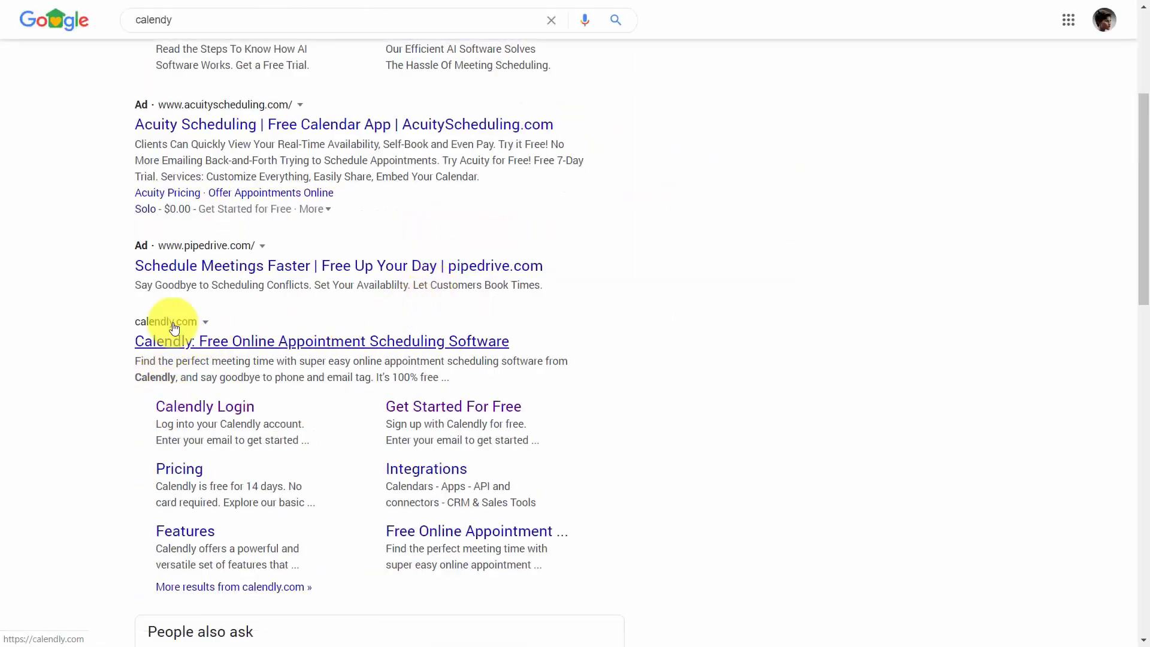
pyautogui.click(203, 352)
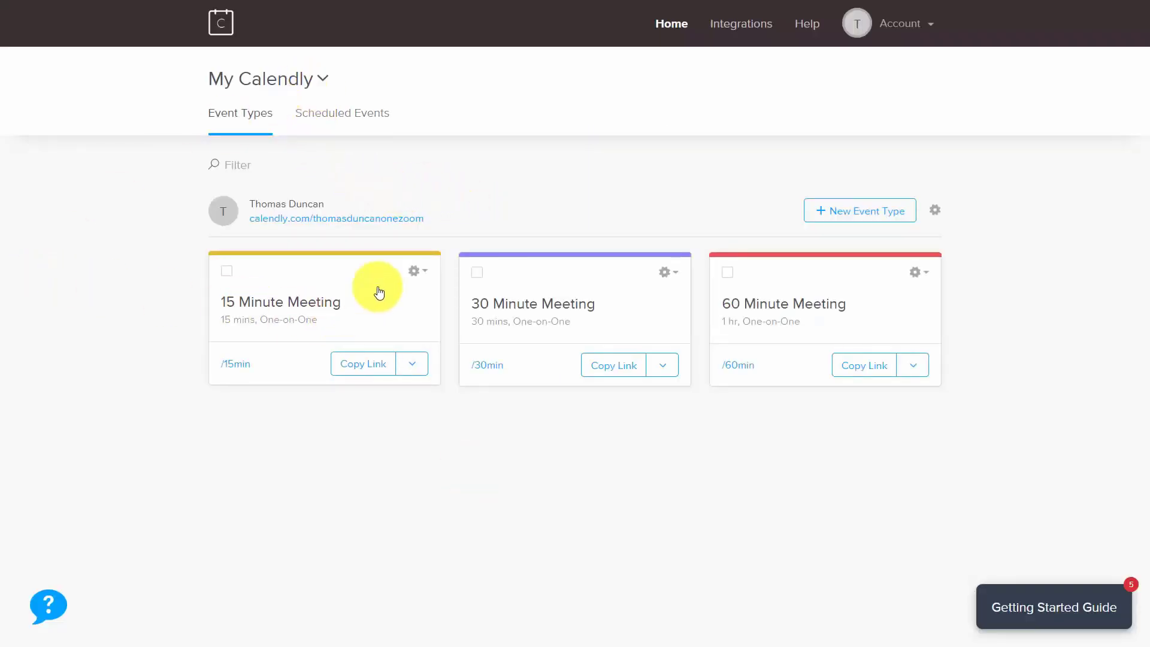
# Start connecting the Zoom integration from Calendly's Integrations page.
pyautogui.click(737, 27)
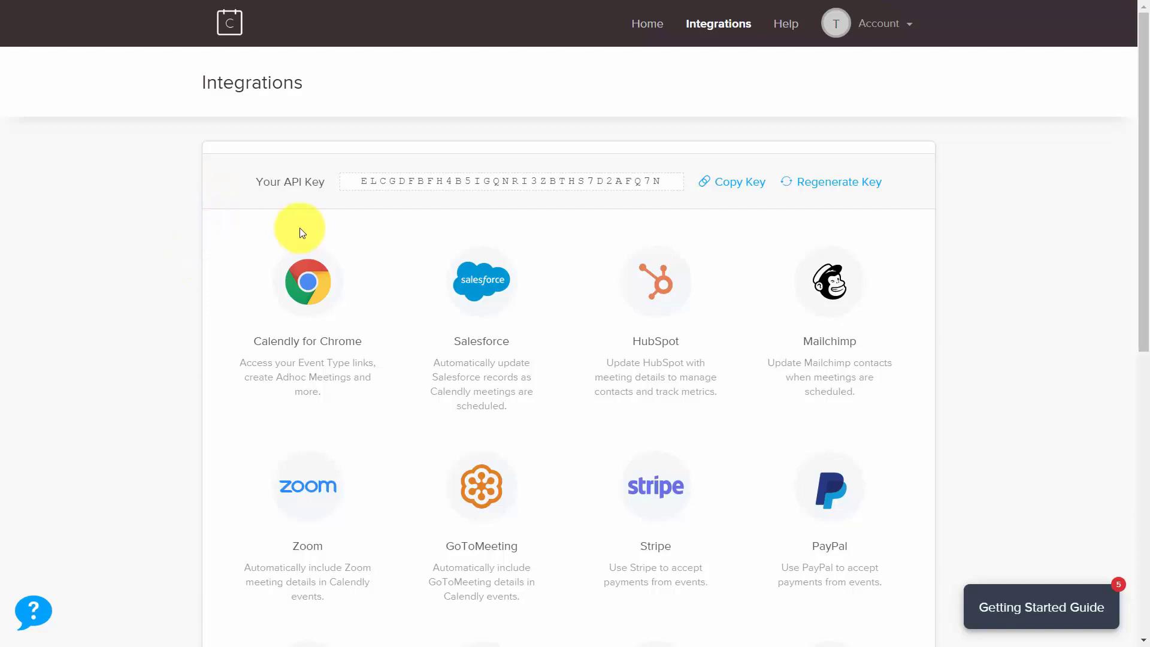
pyautogui.click(307, 490)
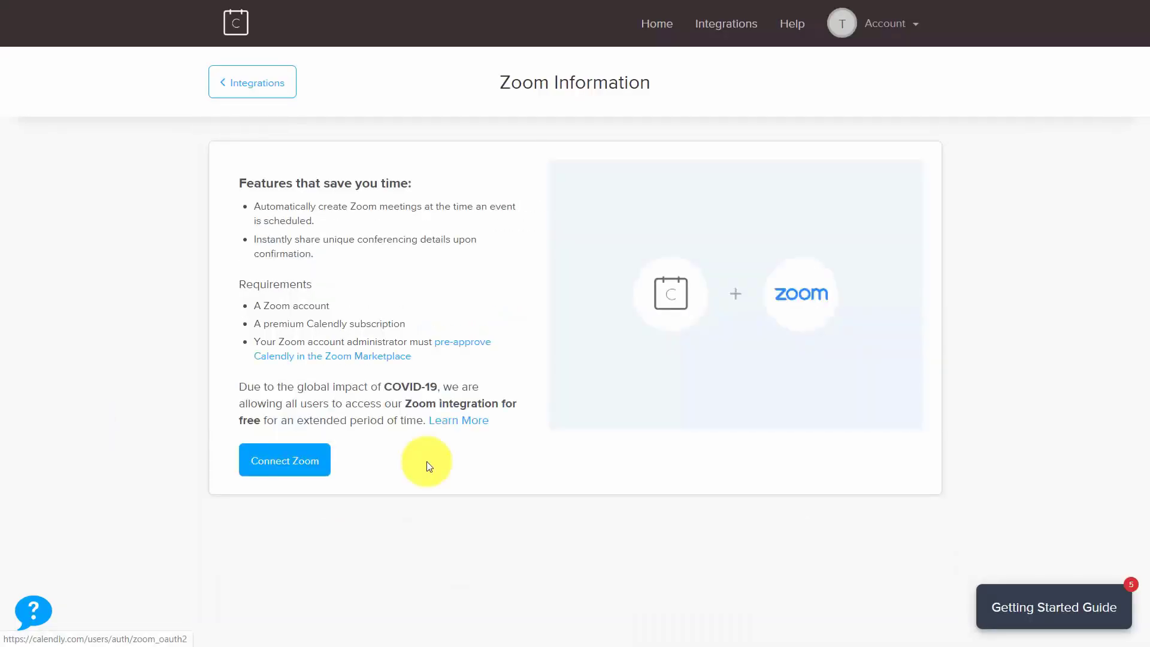
pyautogui.click(285, 461)
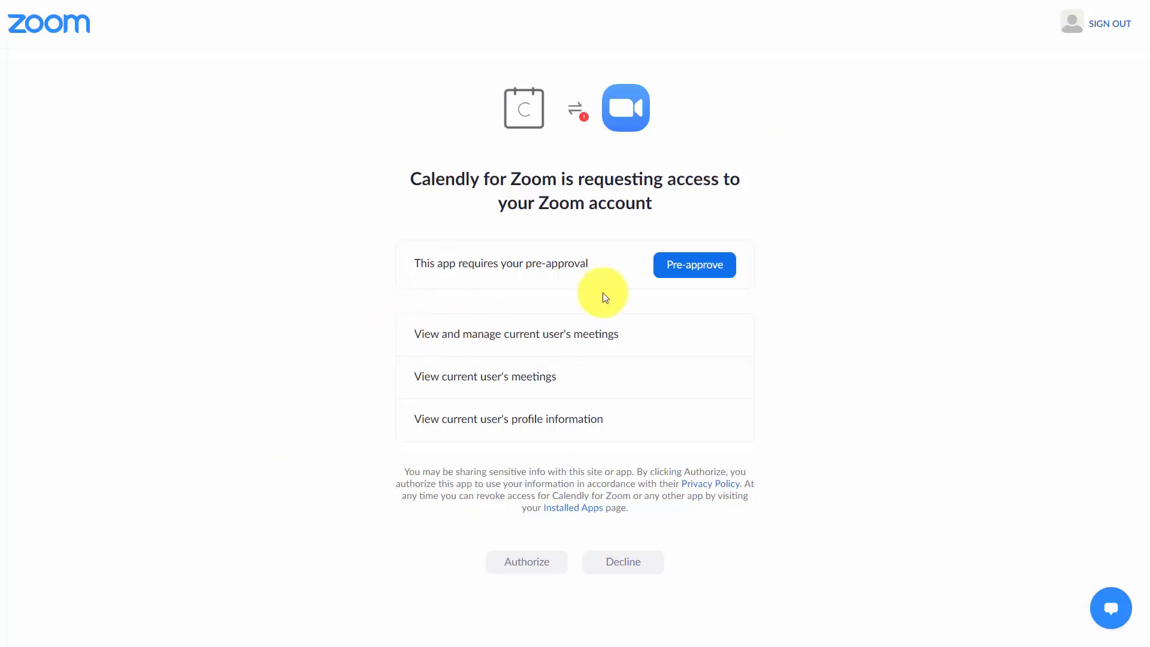
# Pre-approve and authorize Calendly for Zoom on the Zoom account.
pyautogui.click(676, 271)
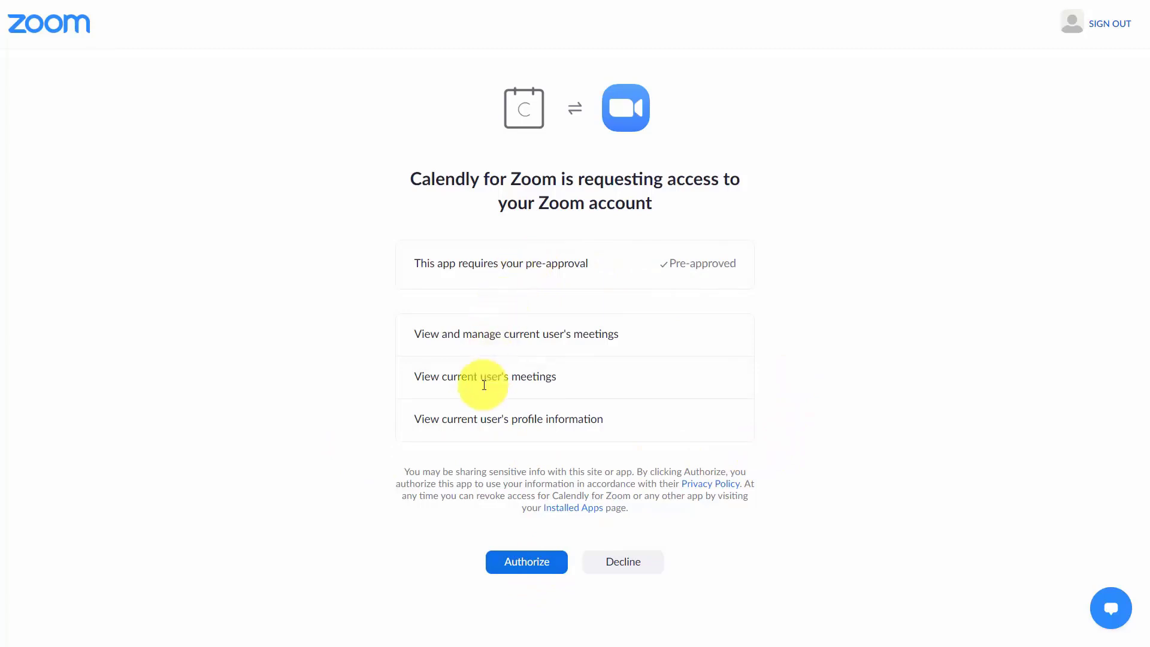
pyautogui.click(525, 563)
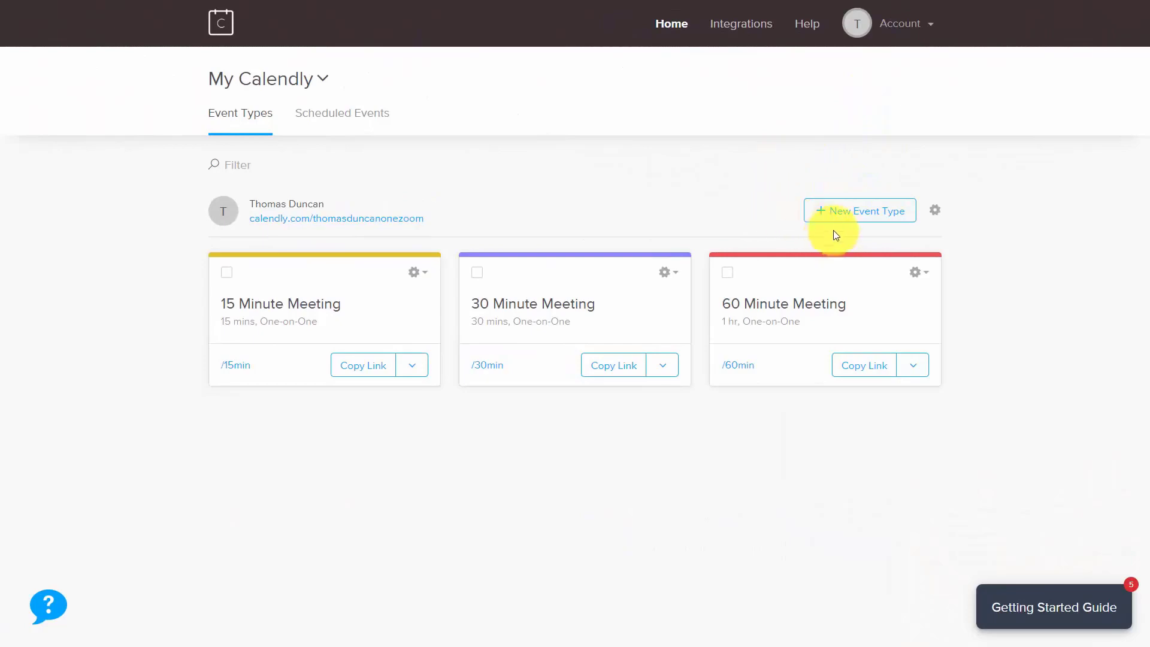
# Start a One-on-One event type located on Zoom, named as a discussion with a contact.
pyautogui.click(821, 213)
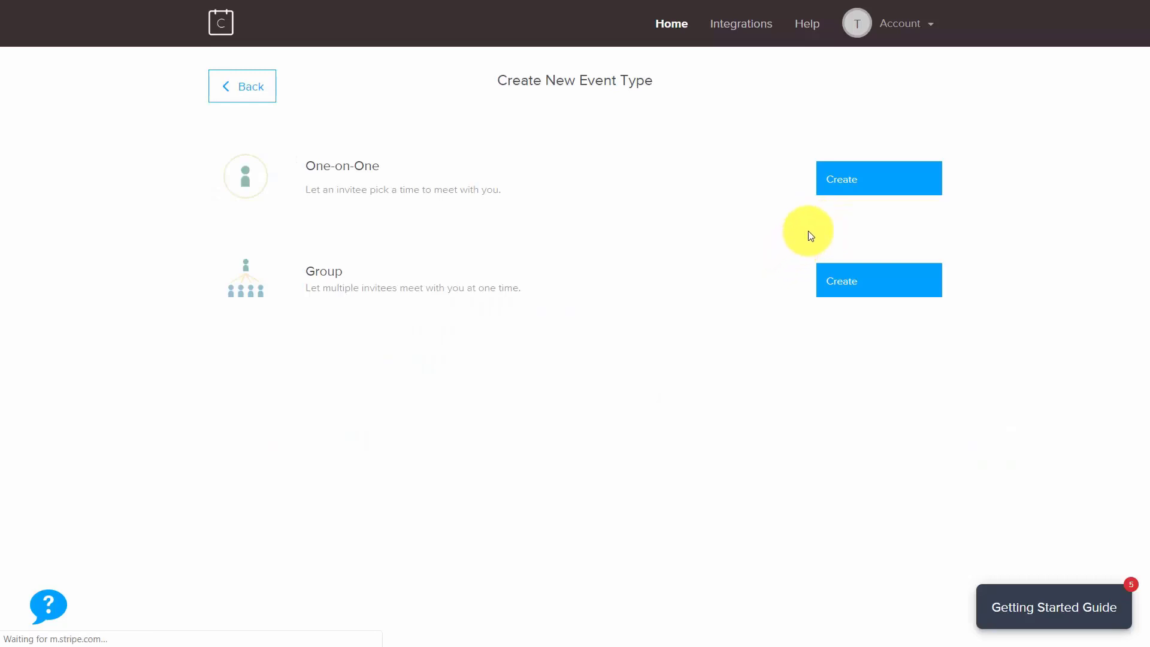
pyautogui.click(841, 180)
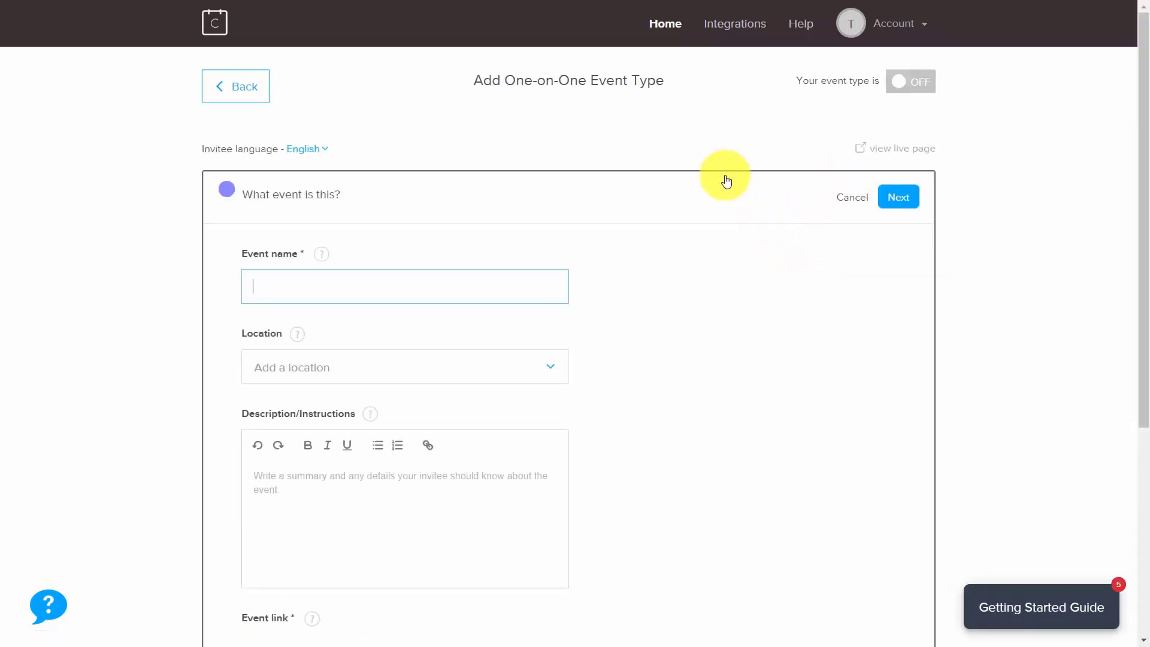
pyautogui.click(551, 371)
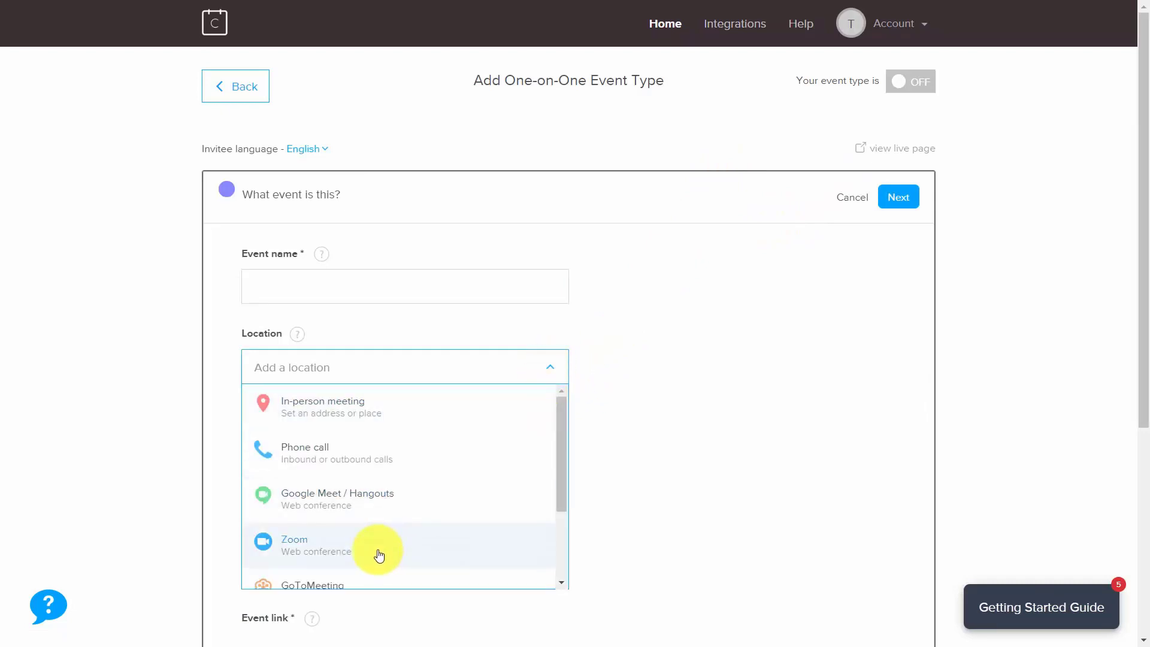
pyautogui.click(379, 554)
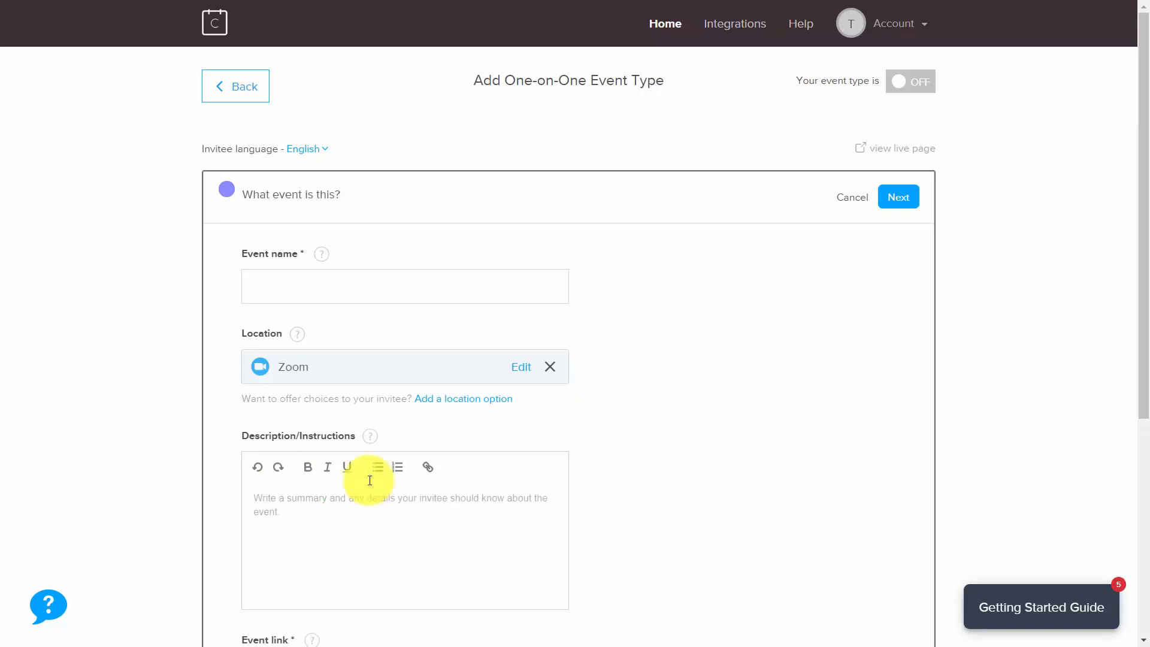
pyautogui.click(343, 308)
pyautogui.scroll(-4, 308, 285)
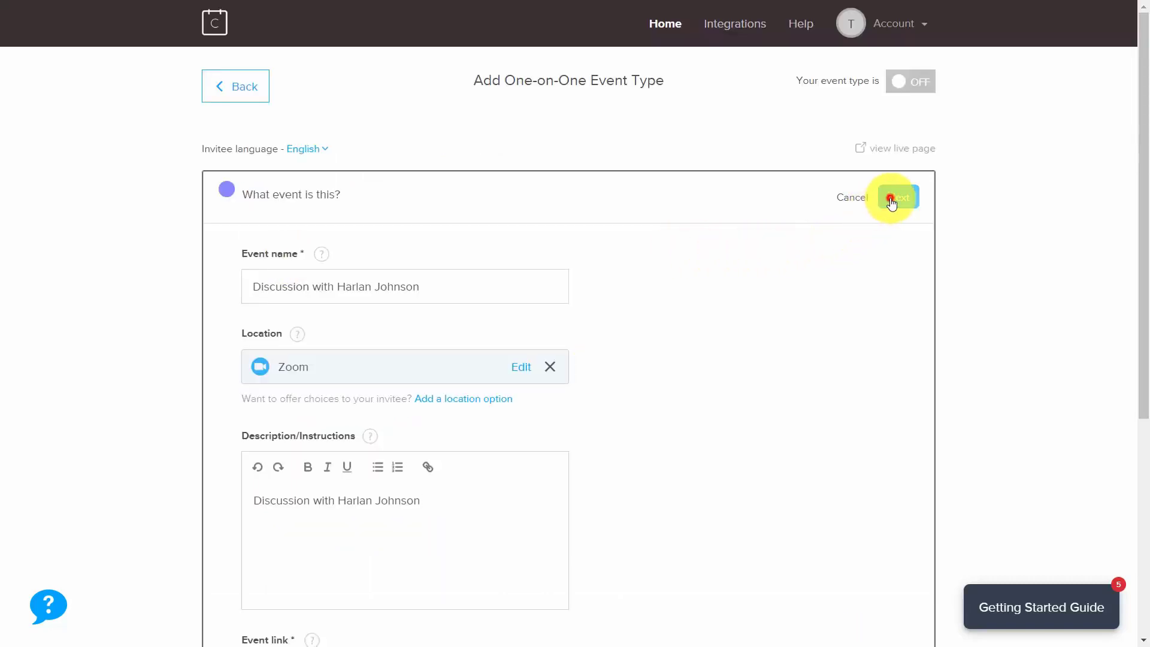
# Set the event duration to 60 minutes and save the event type.
pyautogui.click(883, 203)
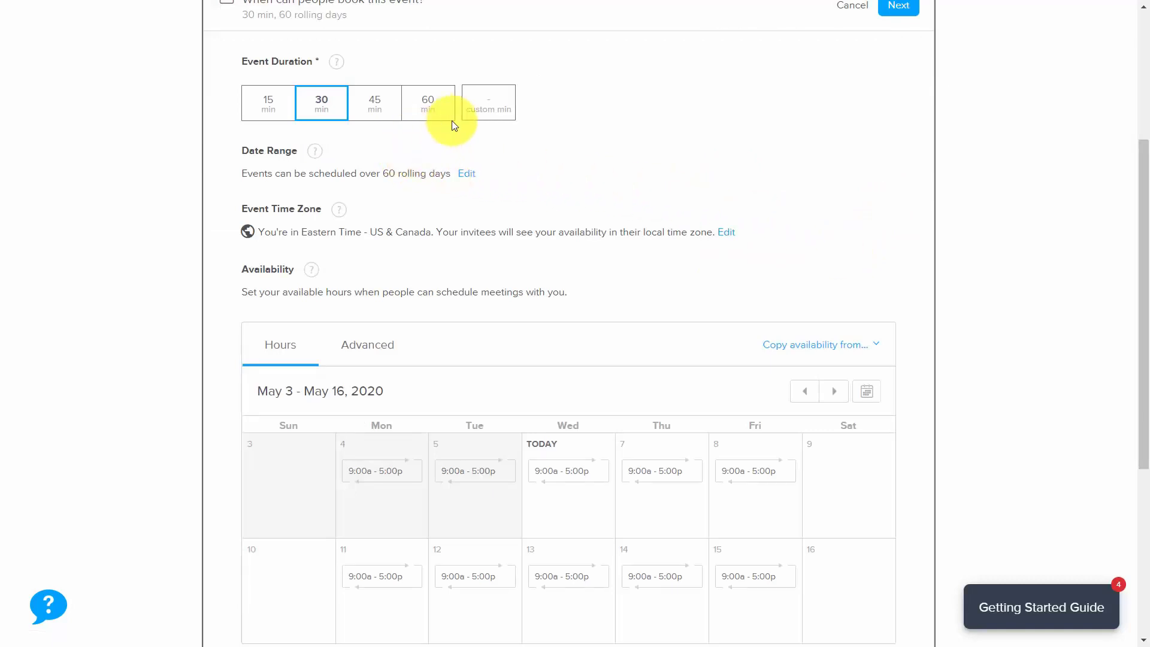
pyautogui.click(436, 105)
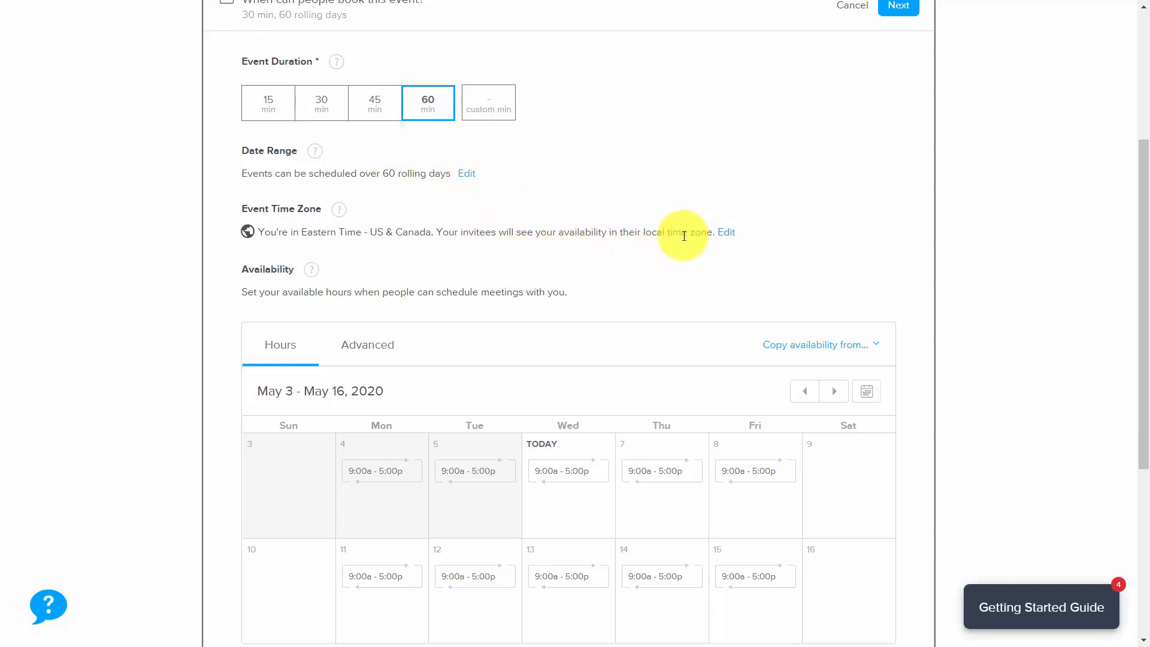
pyautogui.scroll(-4, 683, 237)
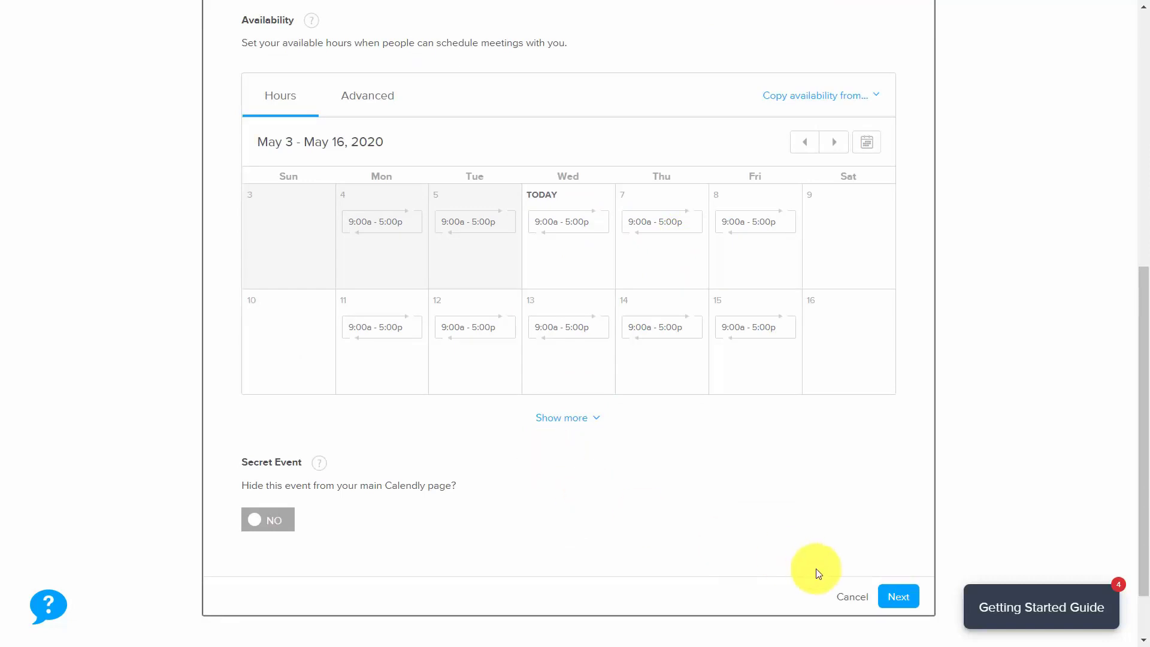
pyautogui.click(898, 598)
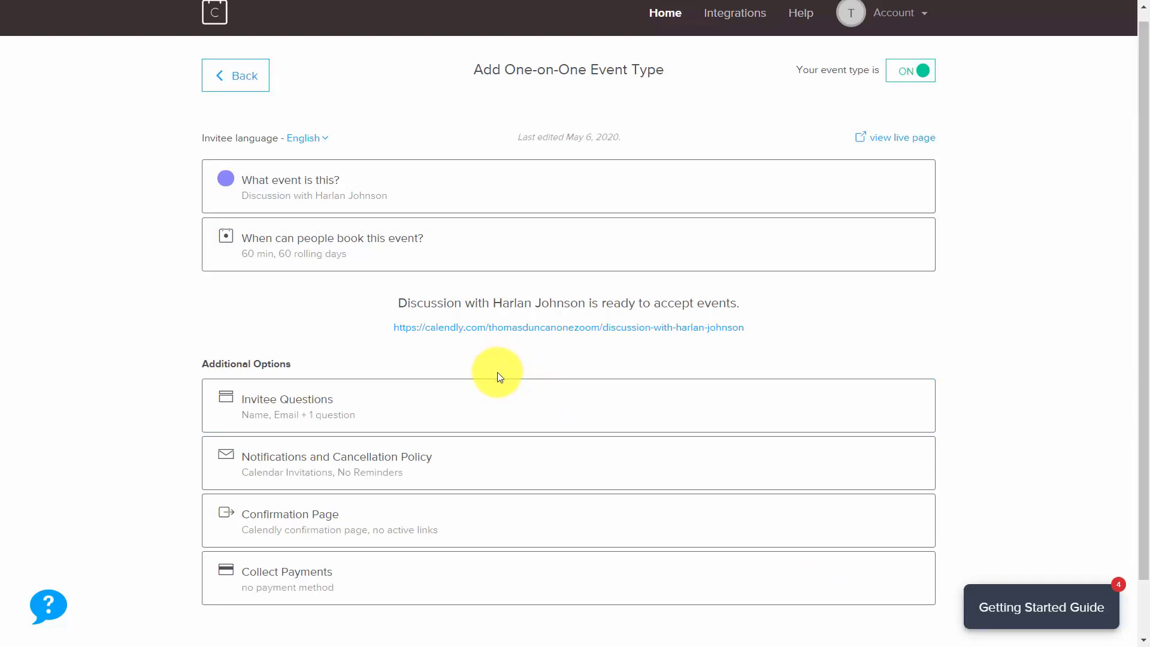
# Copy the discussion event's booking link address.
pyautogui.rightClick(495, 329)
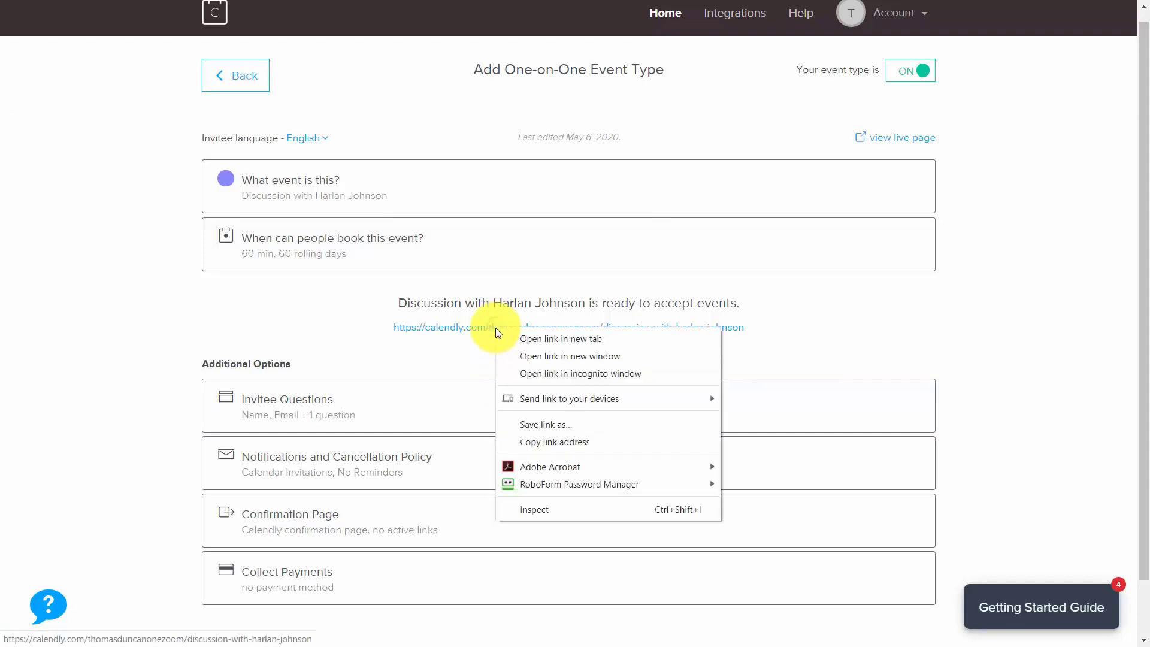
pyautogui.click(559, 442)
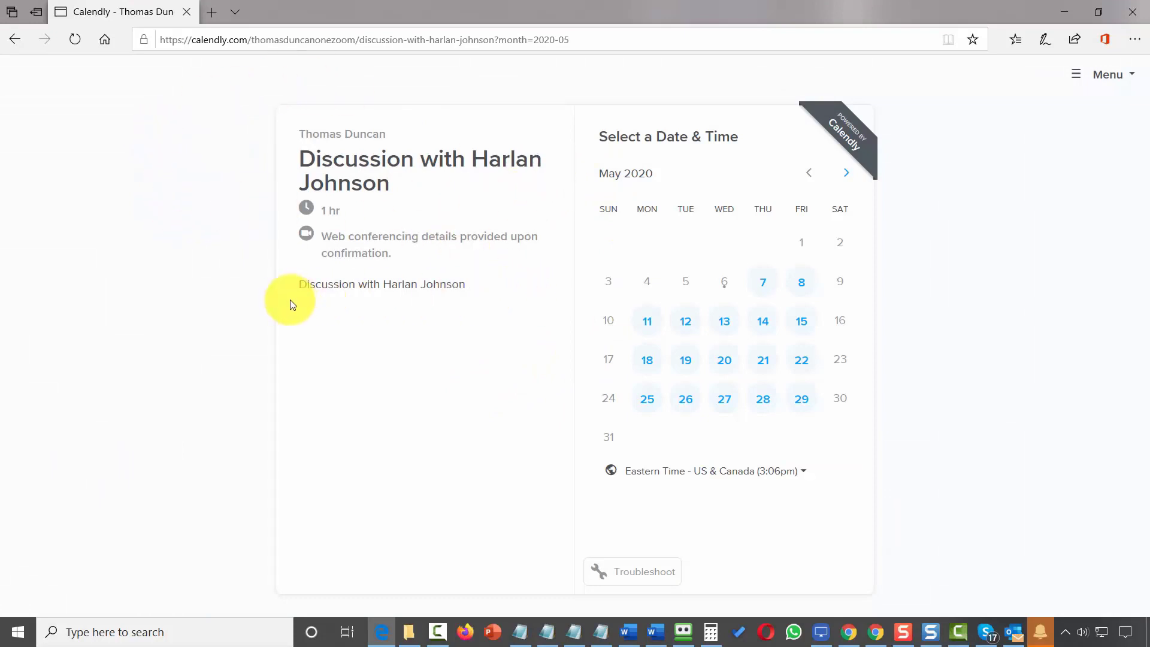
# Book the discussion for Tuesday, May 12 at 9:30am and submit the booking details.
pyautogui.click(686, 322)
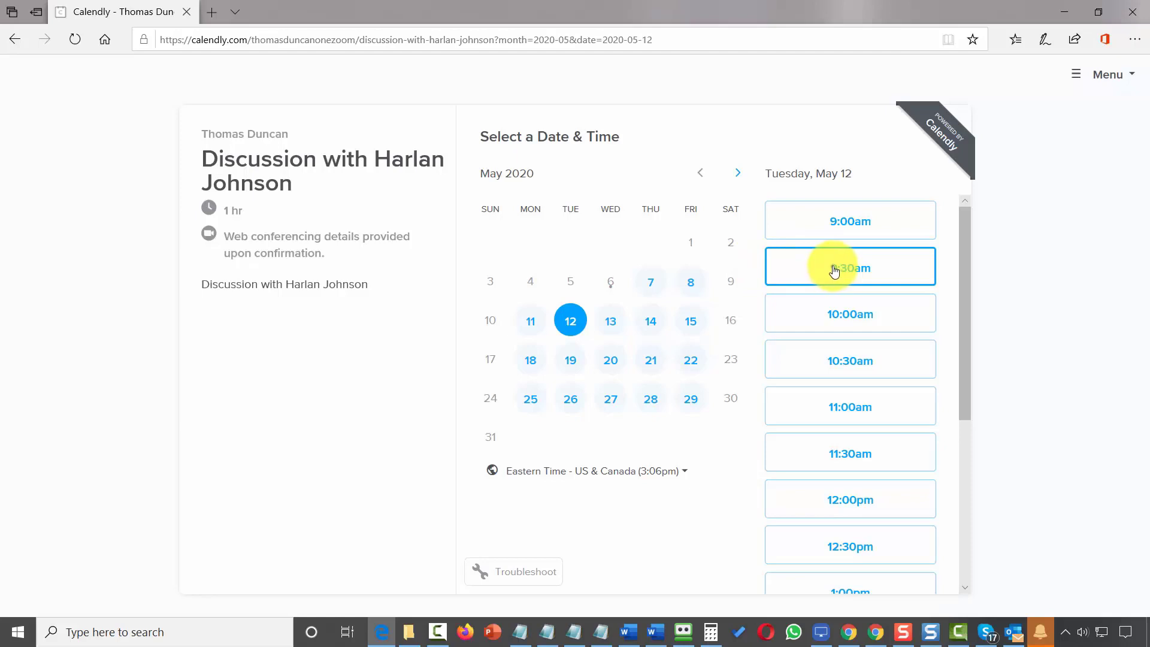
pyautogui.click(834, 271)
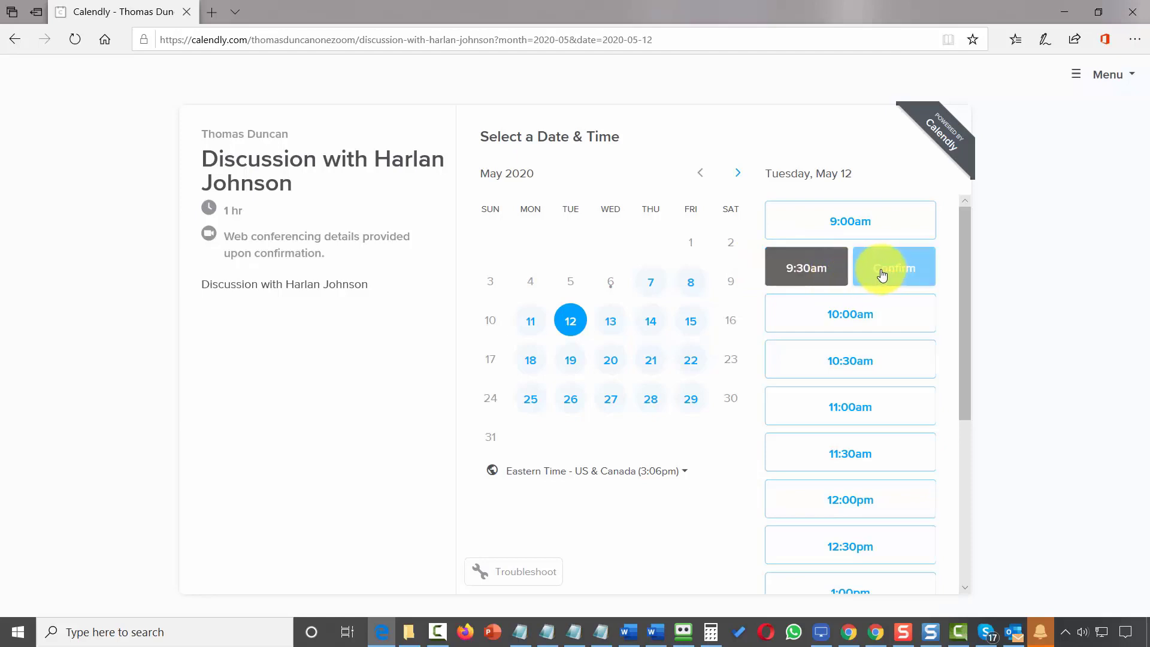
pyautogui.click(882, 274)
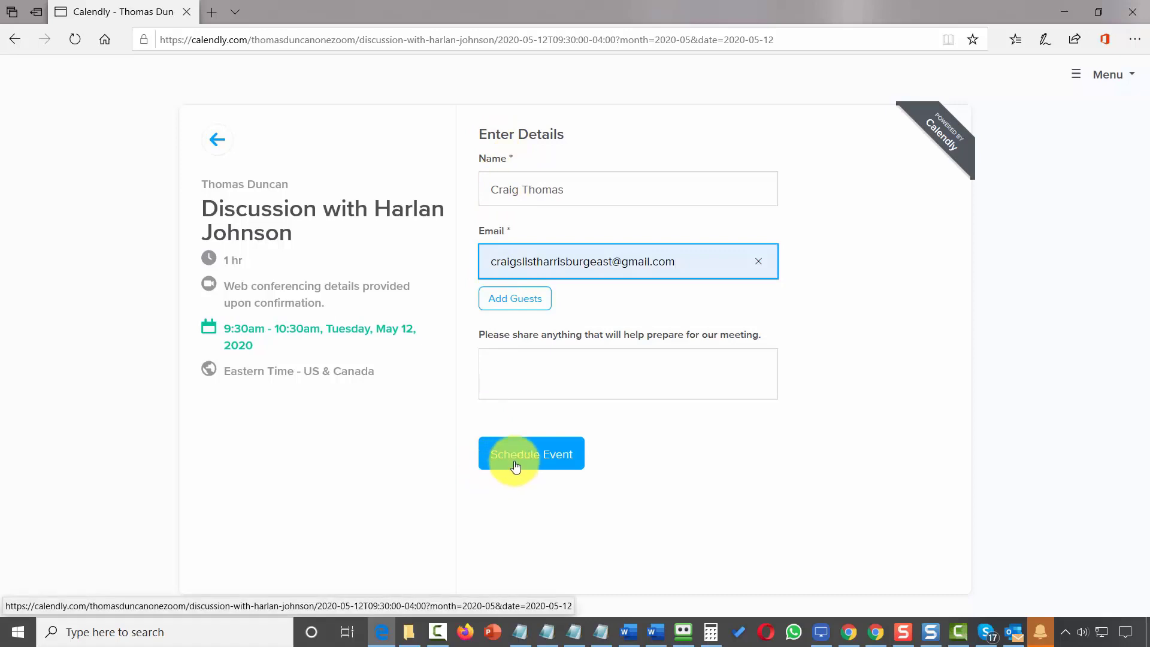
pyautogui.click(515, 461)
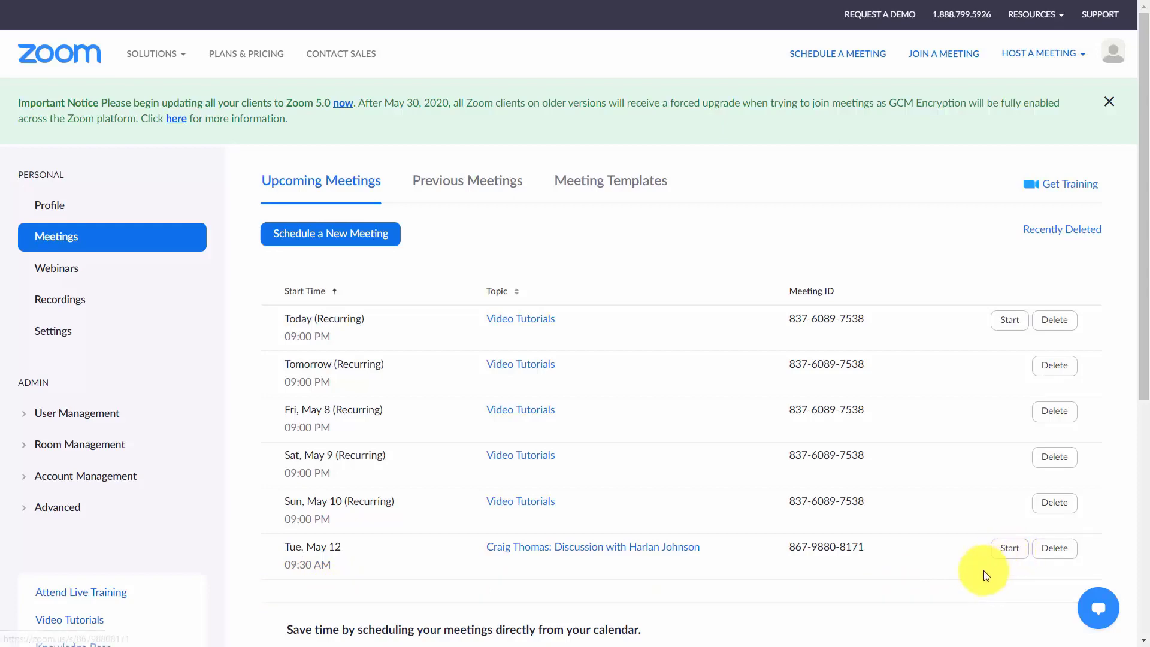
# Switch to the Gmail confirmation email for the May 12, 9:30am discussion.
pyautogui.hotkey('ctrl', 'Tab')
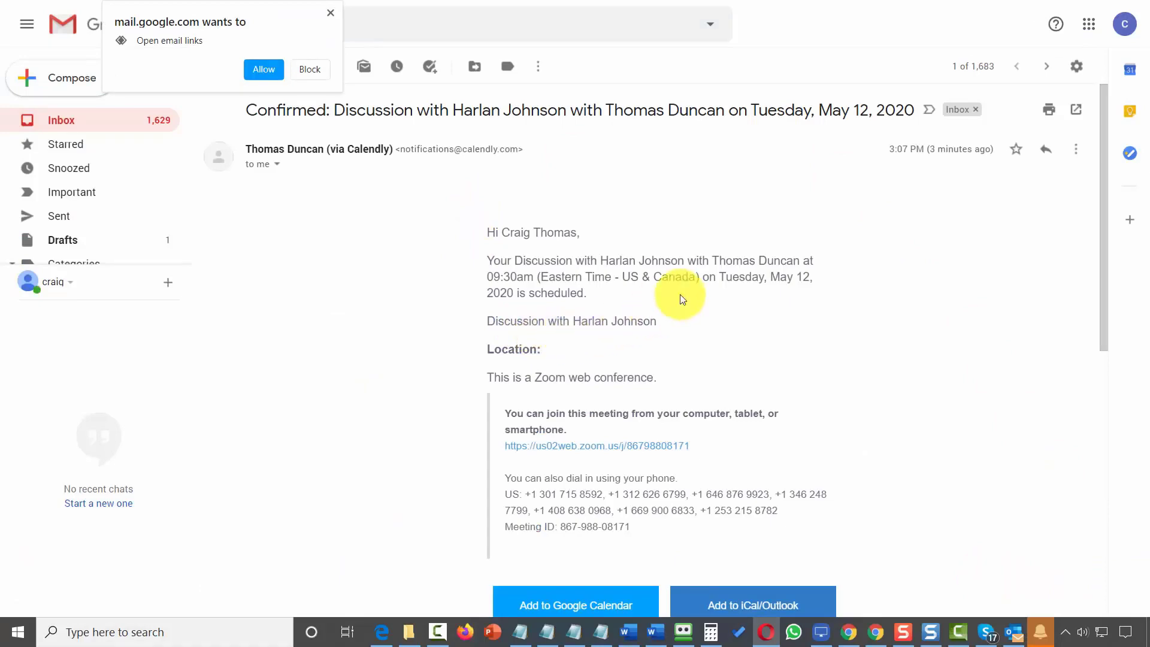
# Scroll through the Calendly confirmation email to review its Zoom link and dial-in numbers.
pyautogui.scroll(-5, 735, 262)
pyautogui.scroll(4, 734, 262)
pyautogui.scroll(2, 735, 263)
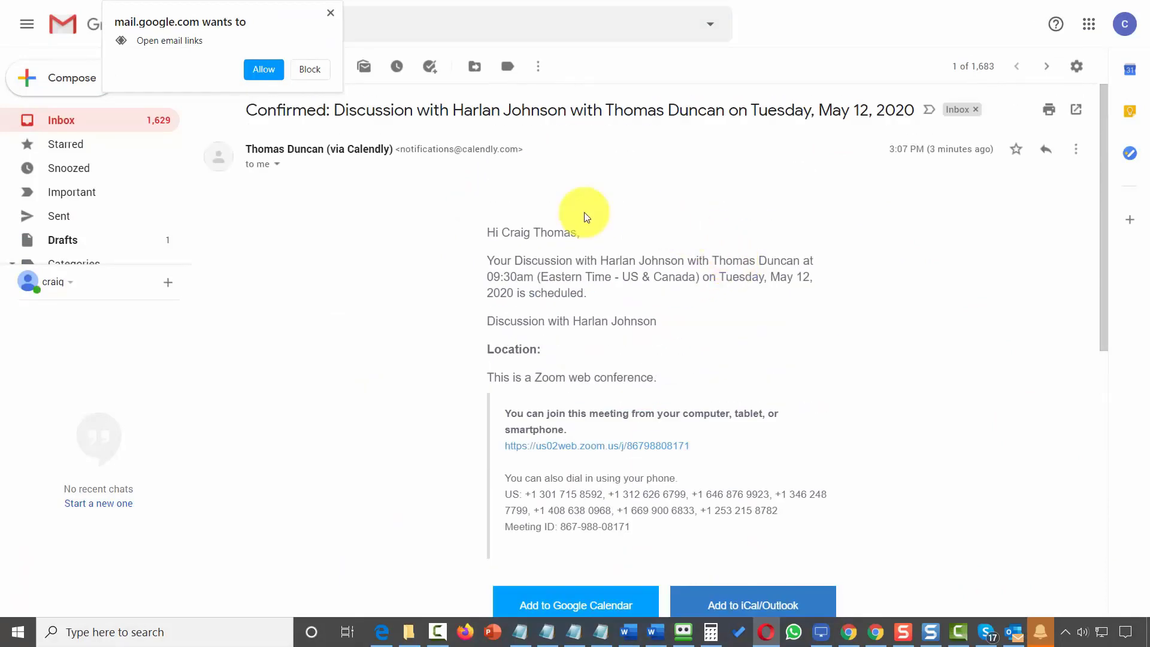
pyautogui.scroll(-5, 459, 332)
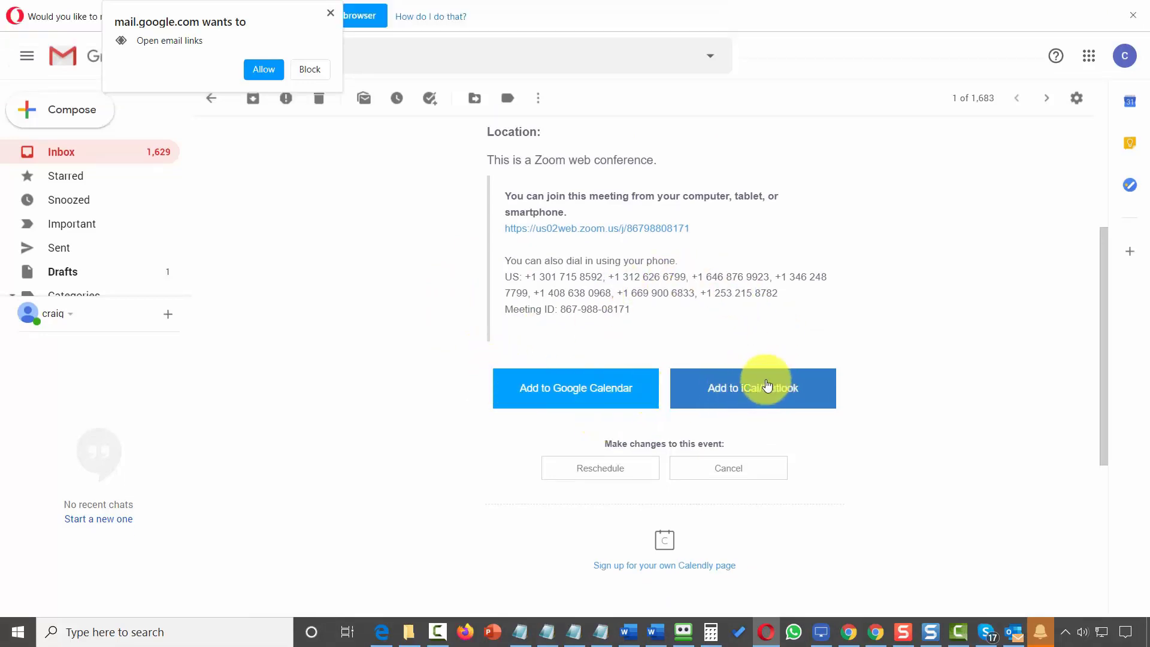
pyautogui.scroll(4, 731, 381)
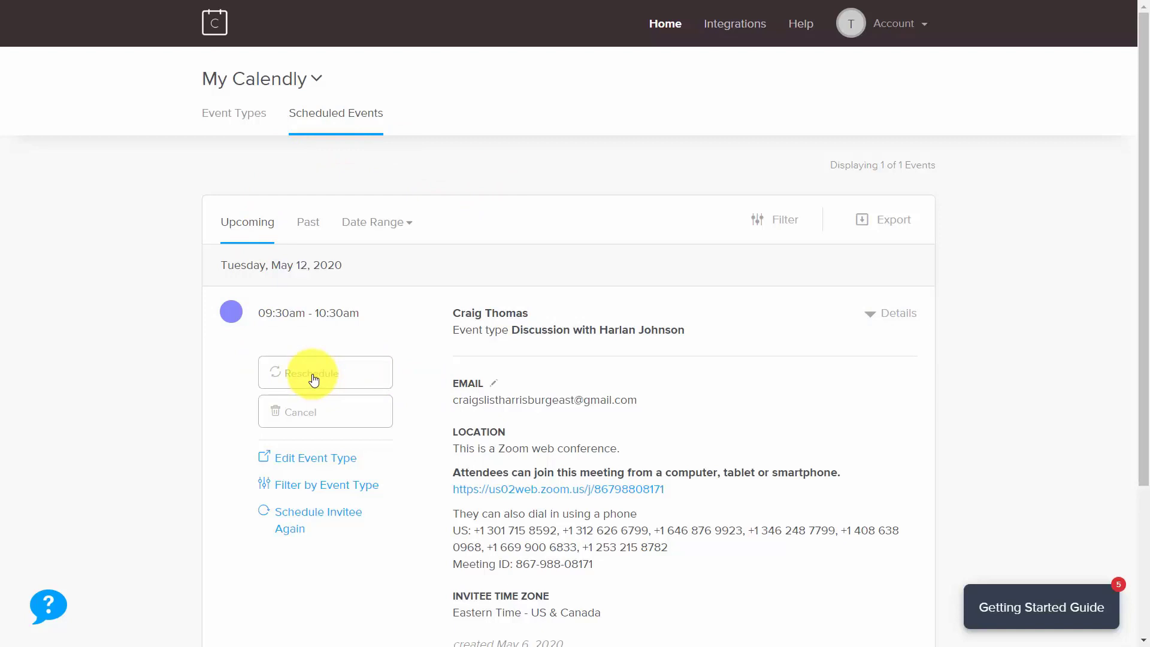
# Move the booked discussion to Thursday, May 14, 9:30am with reason 'Not available online'.
pyautogui.click(314, 379)
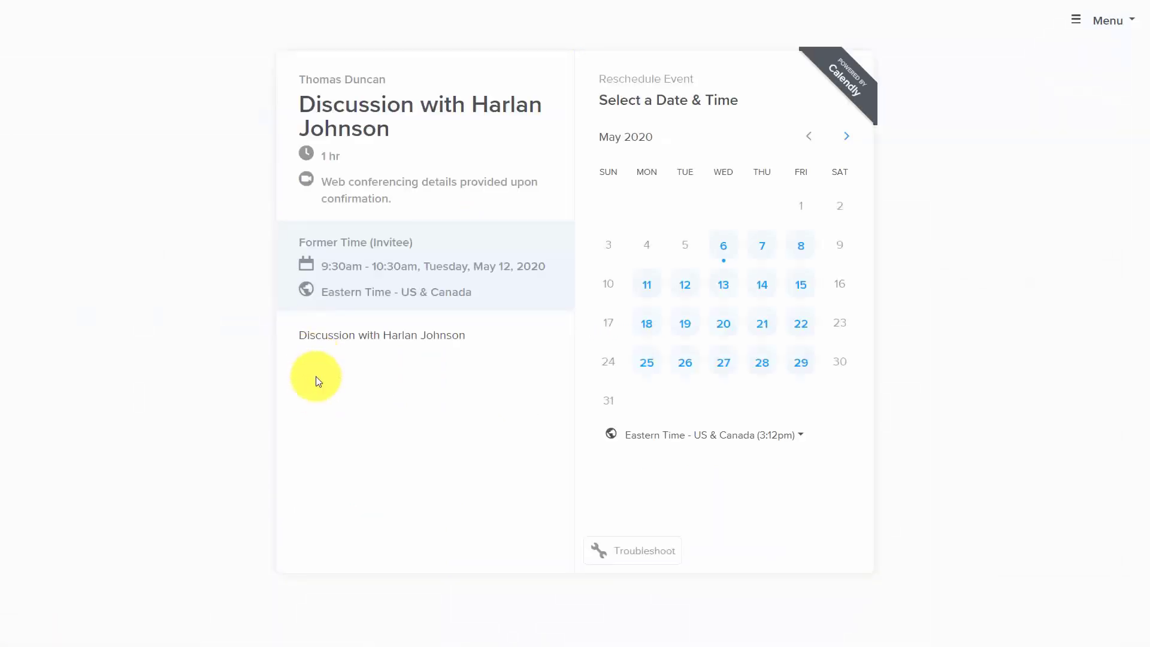
pyautogui.click(760, 285)
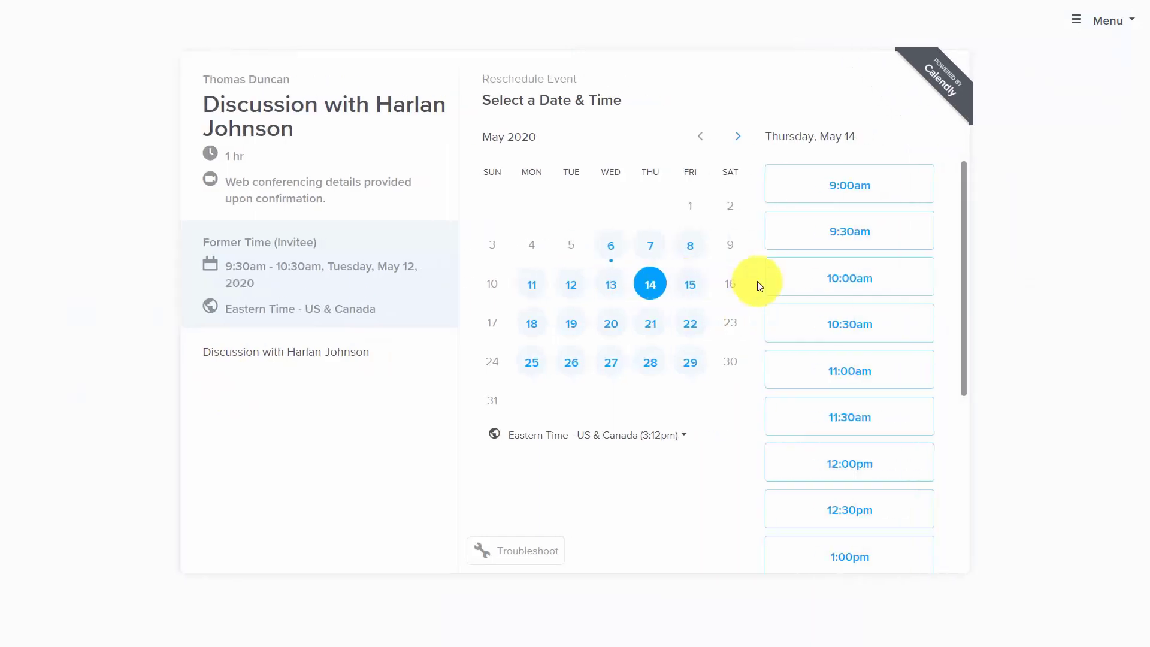
pyautogui.click(824, 238)
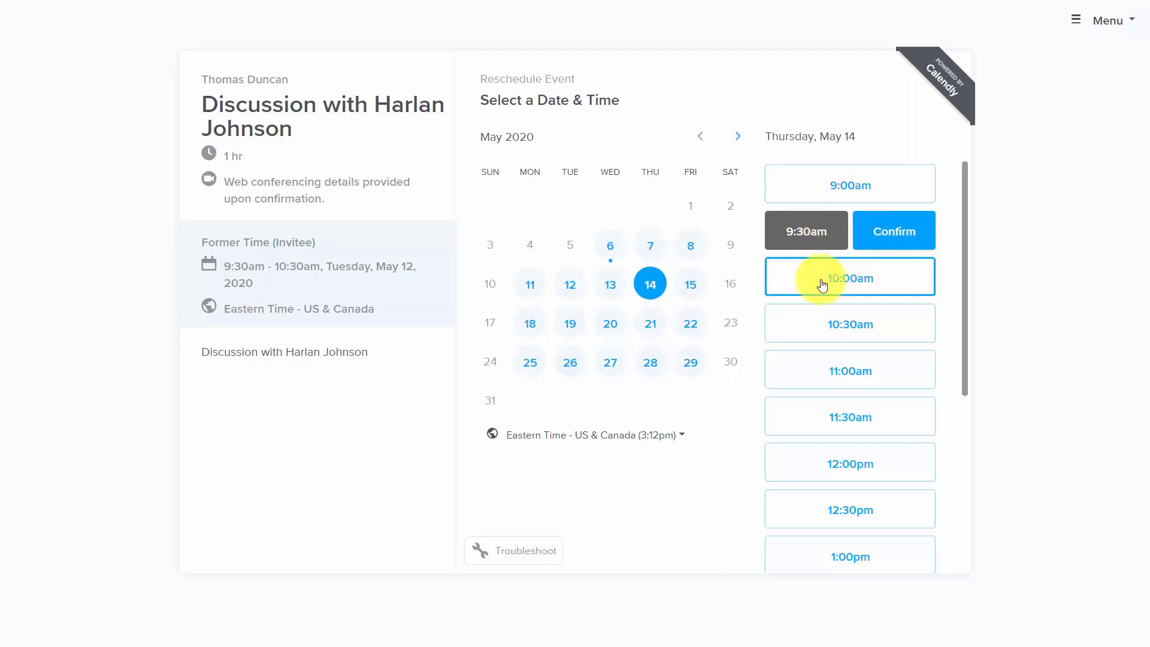
pyautogui.click(875, 235)
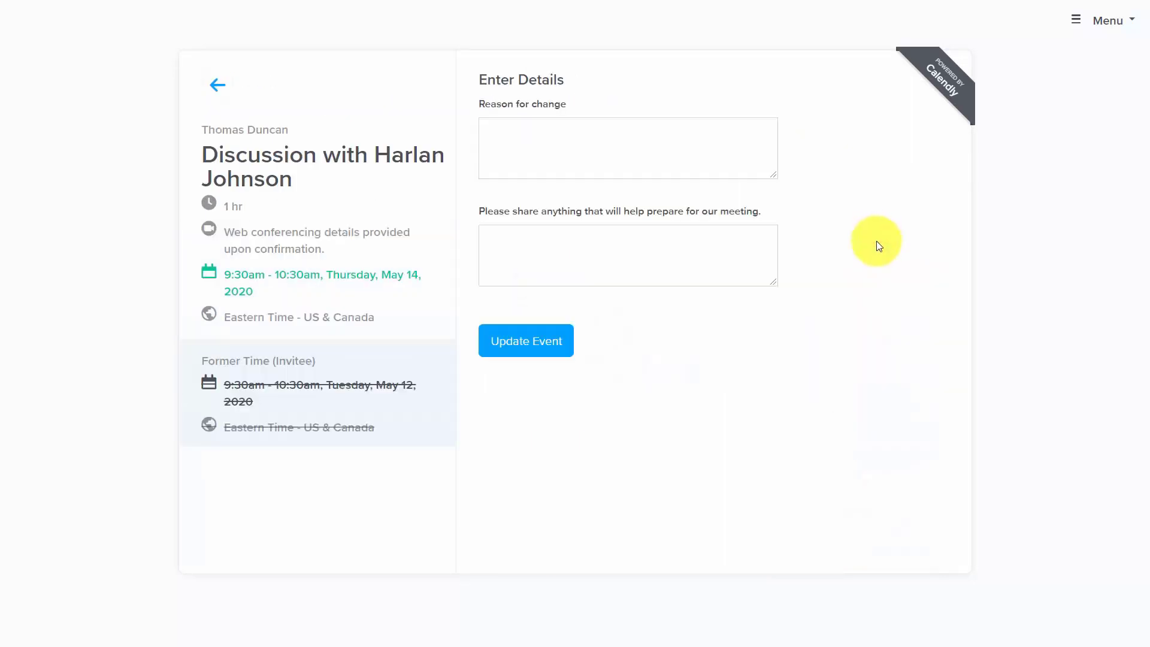
pyautogui.click(503, 142)
pyautogui.write('Not available online')
pyautogui.click(517, 344)
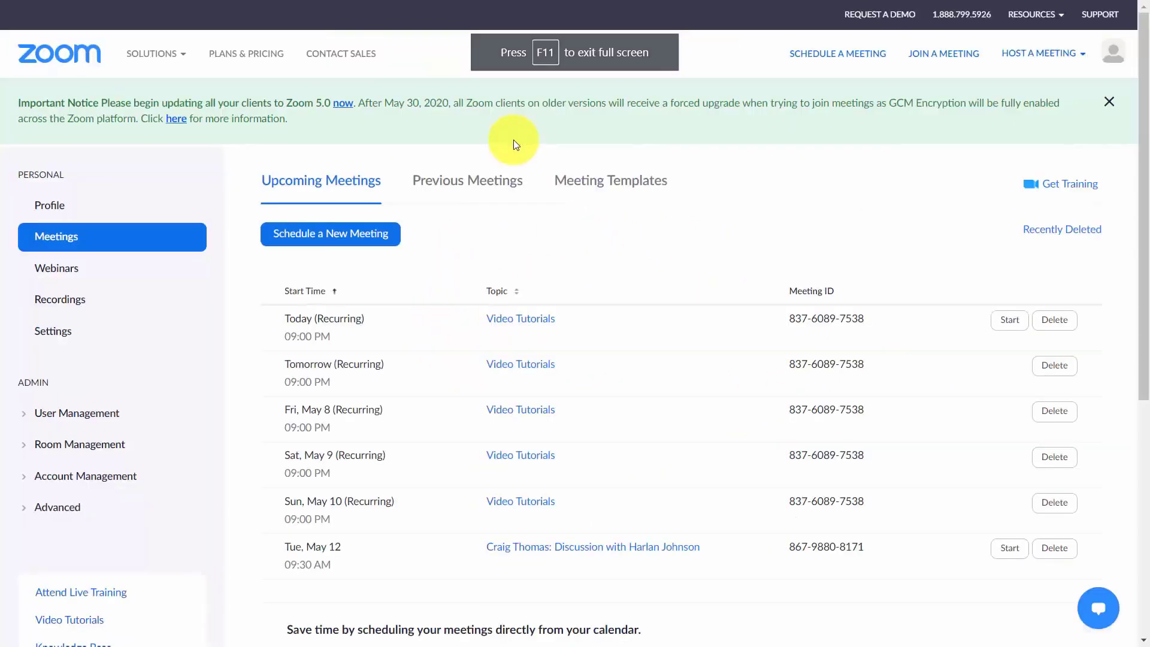
# Scroll through the updated Gmail confirmation for the Thursday, May 14 discussion.
pyautogui.scroll(-5, 482, 386)
pyautogui.scroll(4, 481, 385)
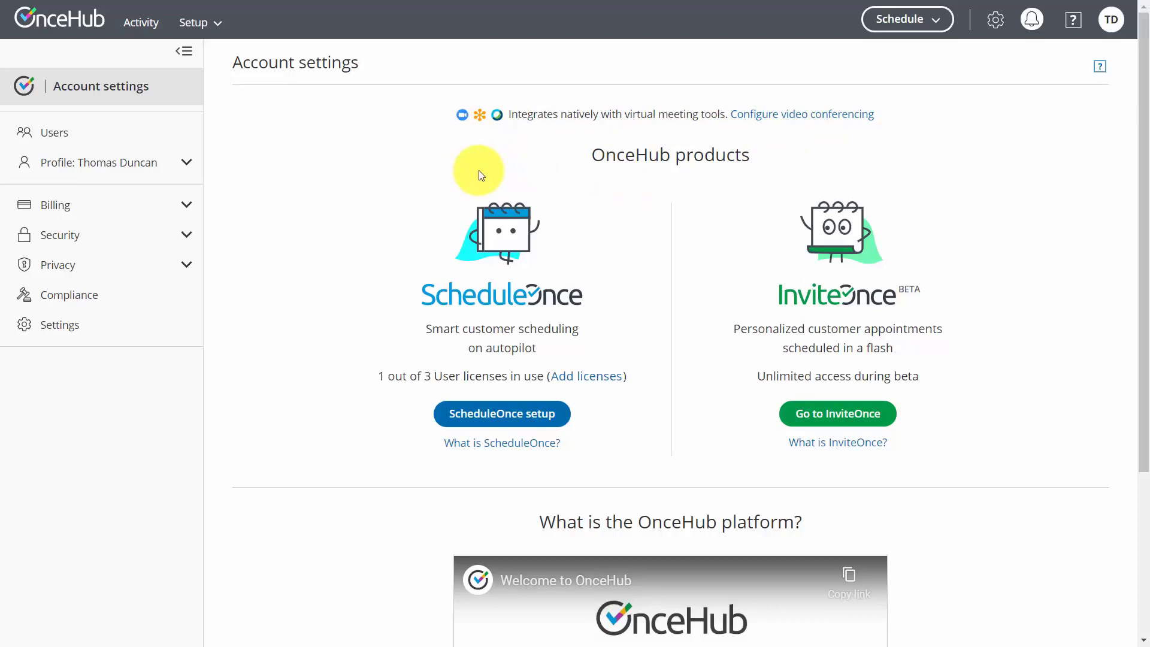
# Authorize ScheduleOnce to use the Zoom account through video conferencing integration, then begin a new booking page.
pyautogui.click(756, 125)
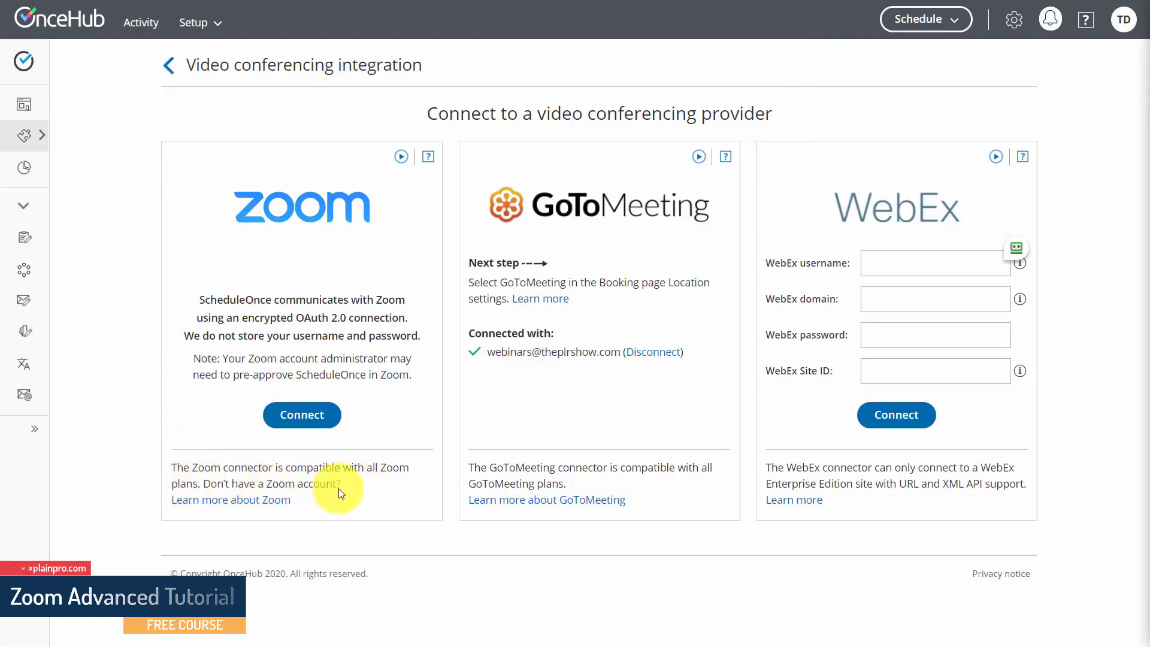
pyautogui.click(295, 422)
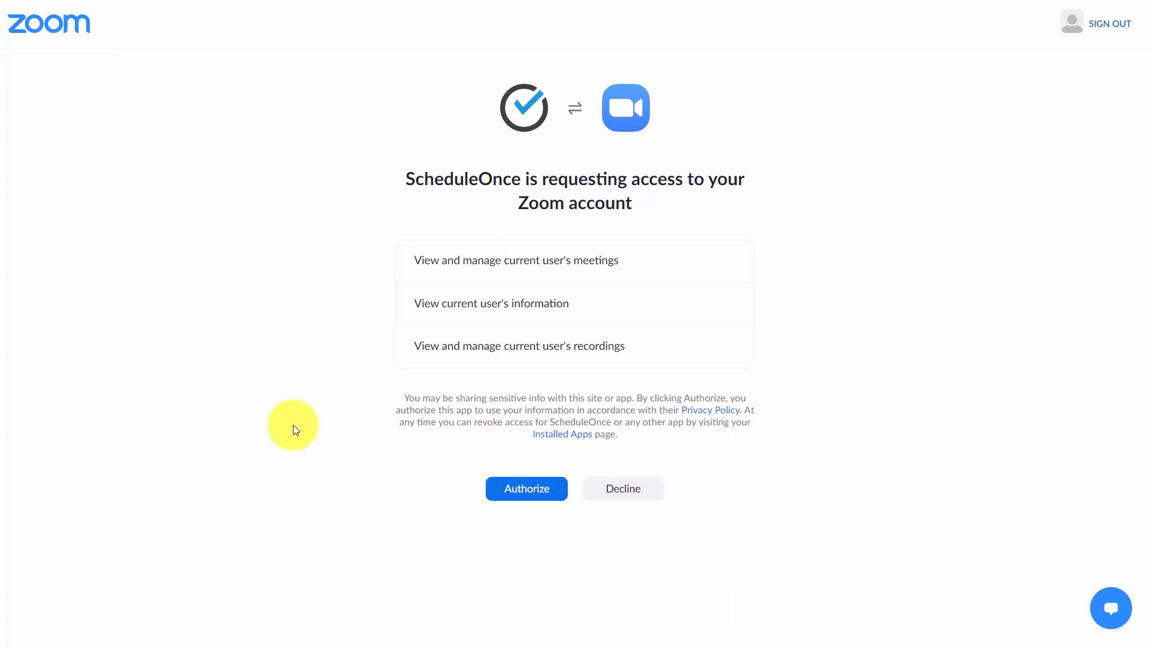
pyautogui.click(519, 489)
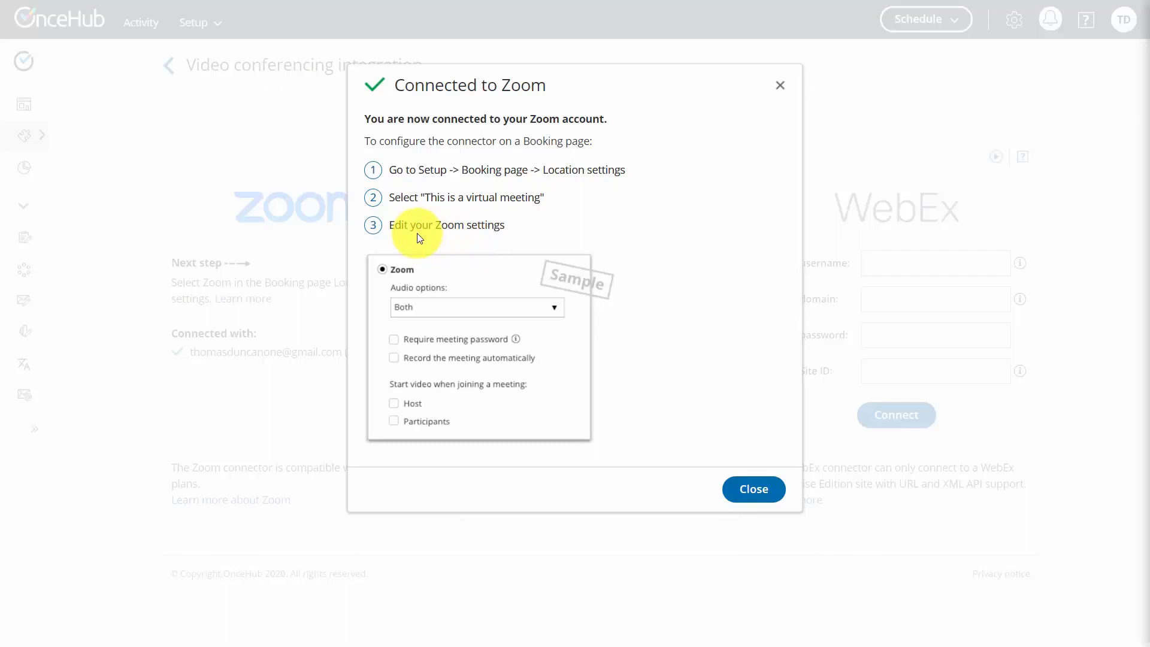
pyautogui.click(724, 493)
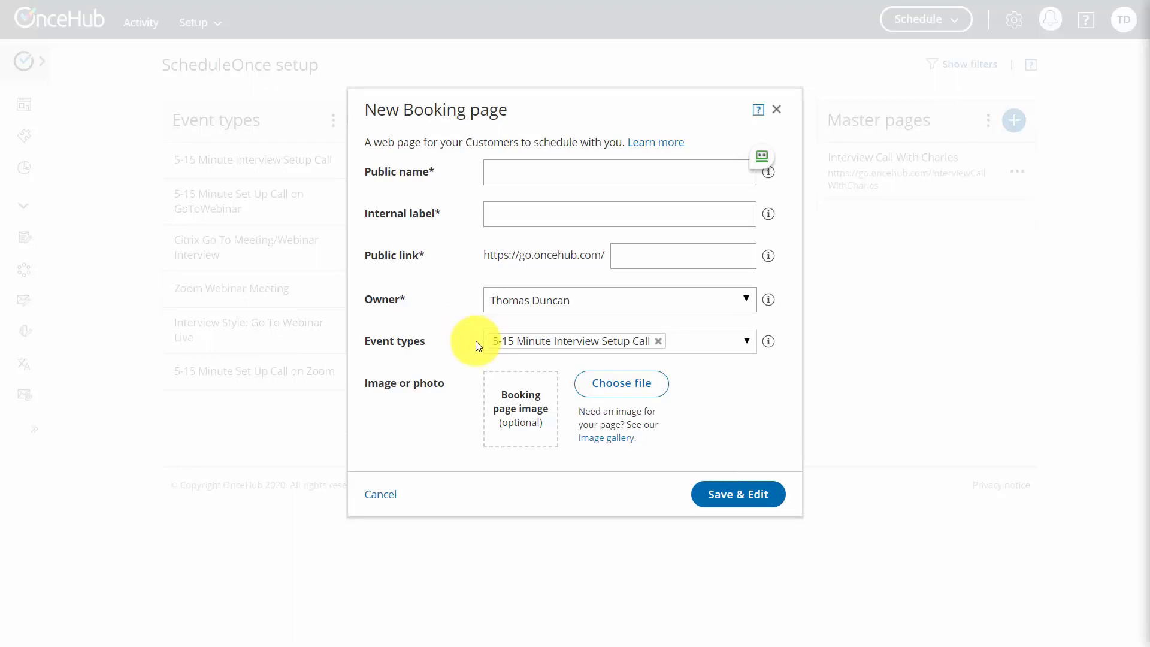
# Paste the owner's name as public name, add a cropped QR code image, and save the booking page.
pyautogui.write('Meeting with Thomas Duncan')
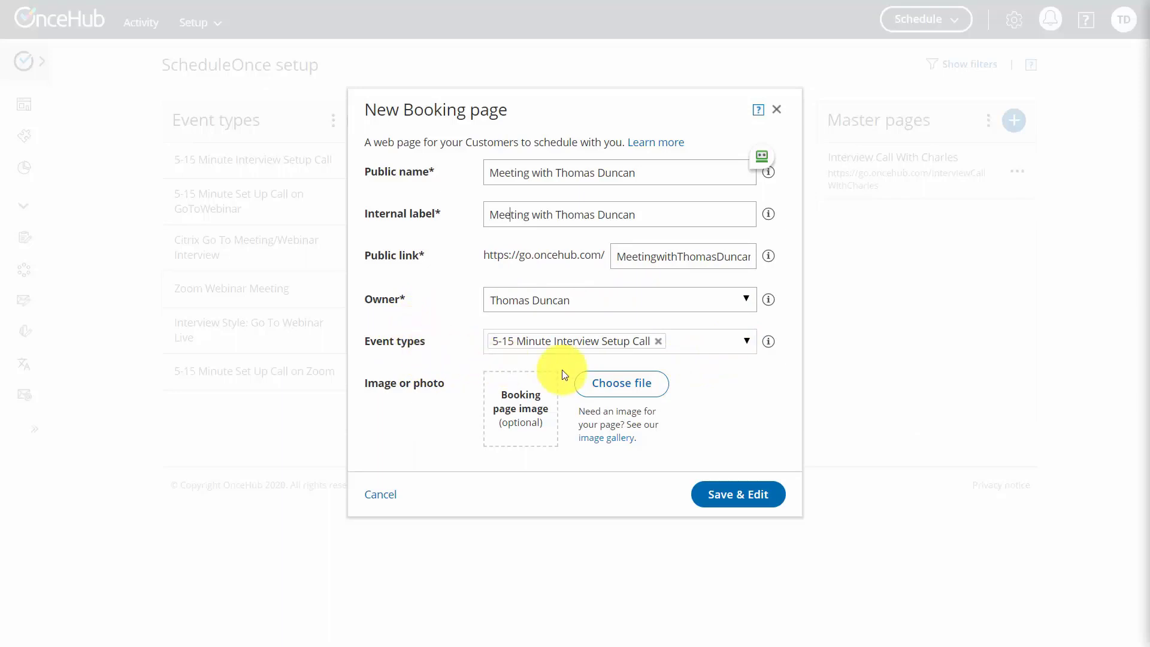
pyautogui.click(609, 389)
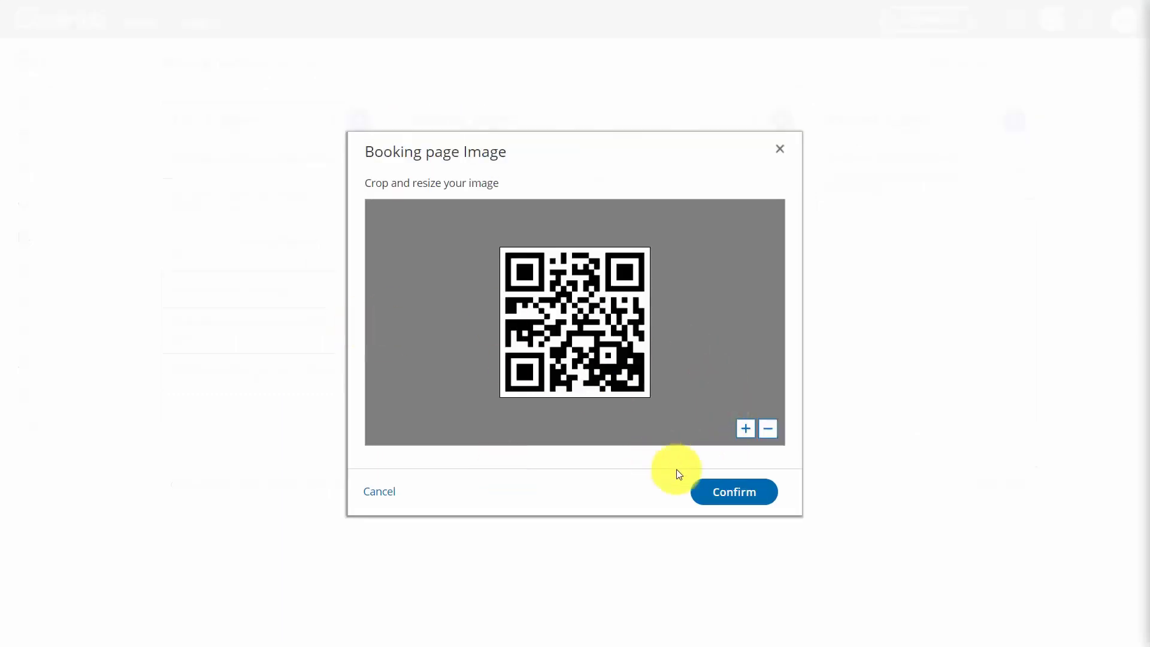
pyautogui.click(721, 492)
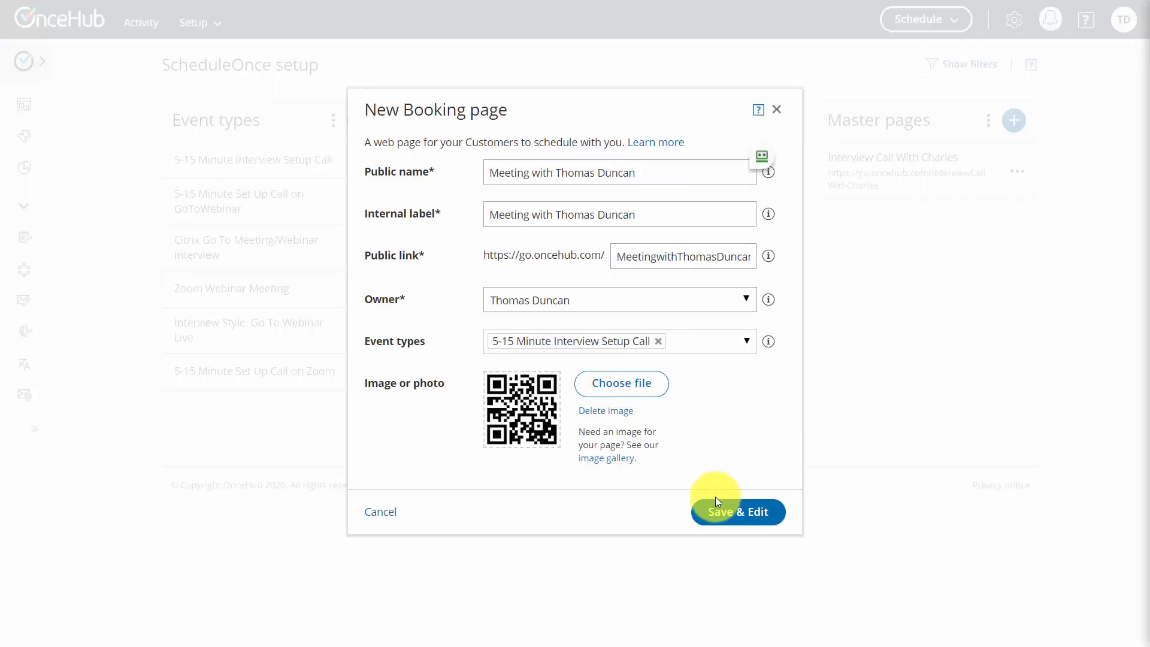
pyautogui.click(715, 498)
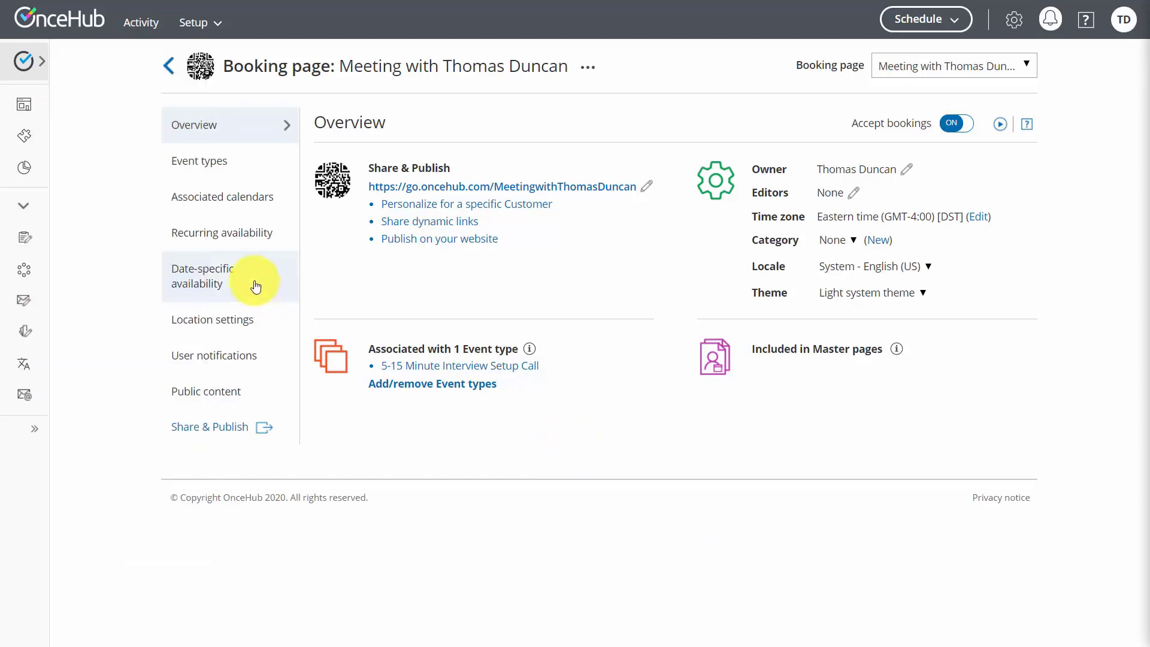
# Go via Date-specific availability to the booking page's Location settings.
pyautogui.click(221, 276)
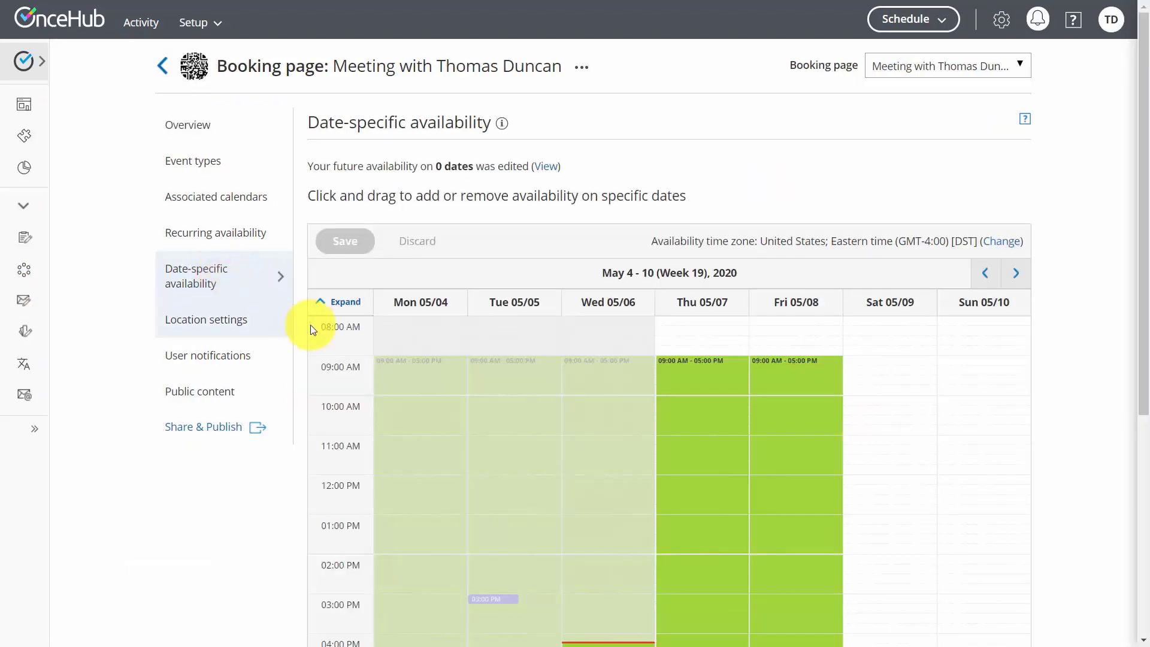
pyautogui.click(208, 324)
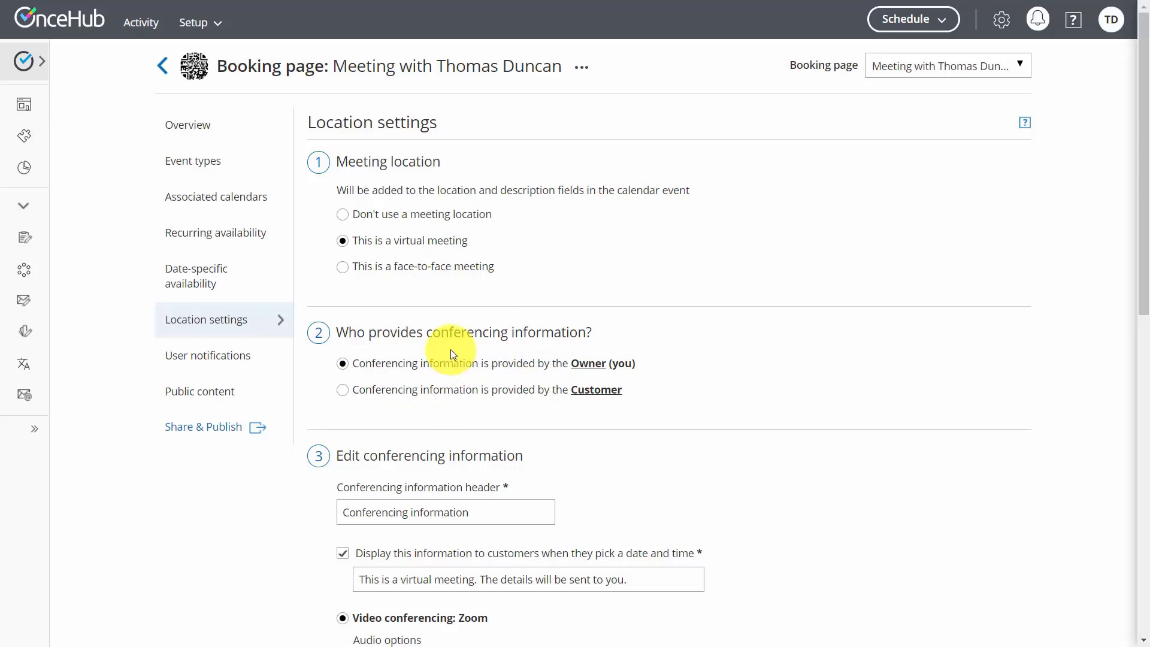
# Turn on automatic Zoom meeting recording, stored in the cloud.
pyautogui.scroll(-4, 467, 349)
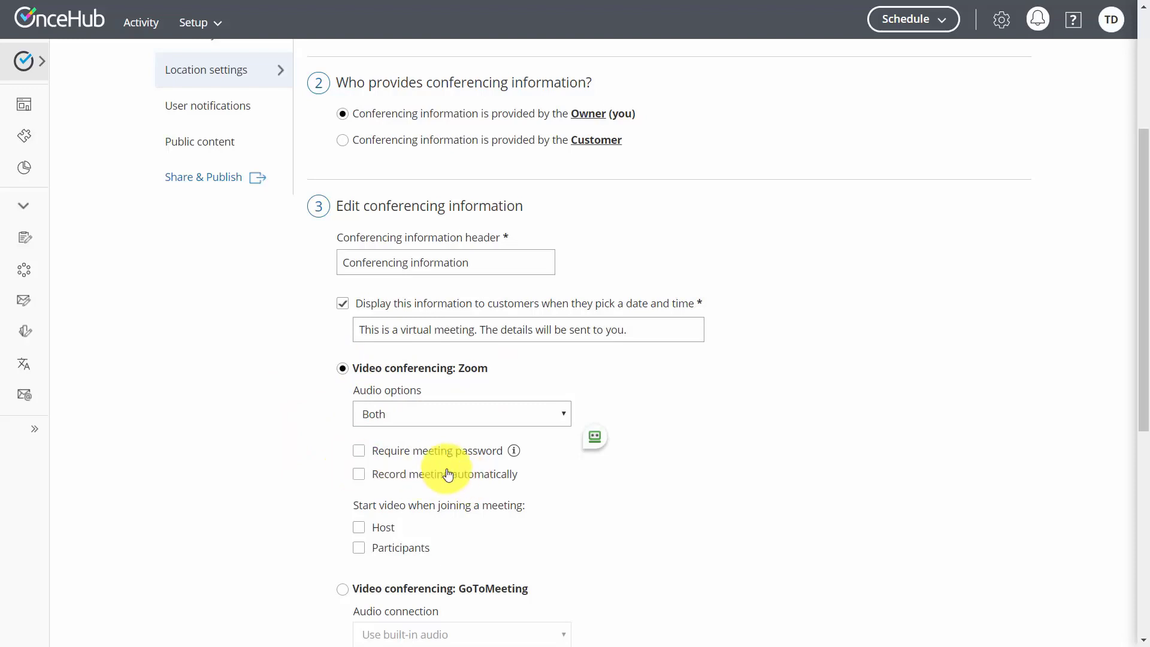
pyautogui.moveTo(511, 460)
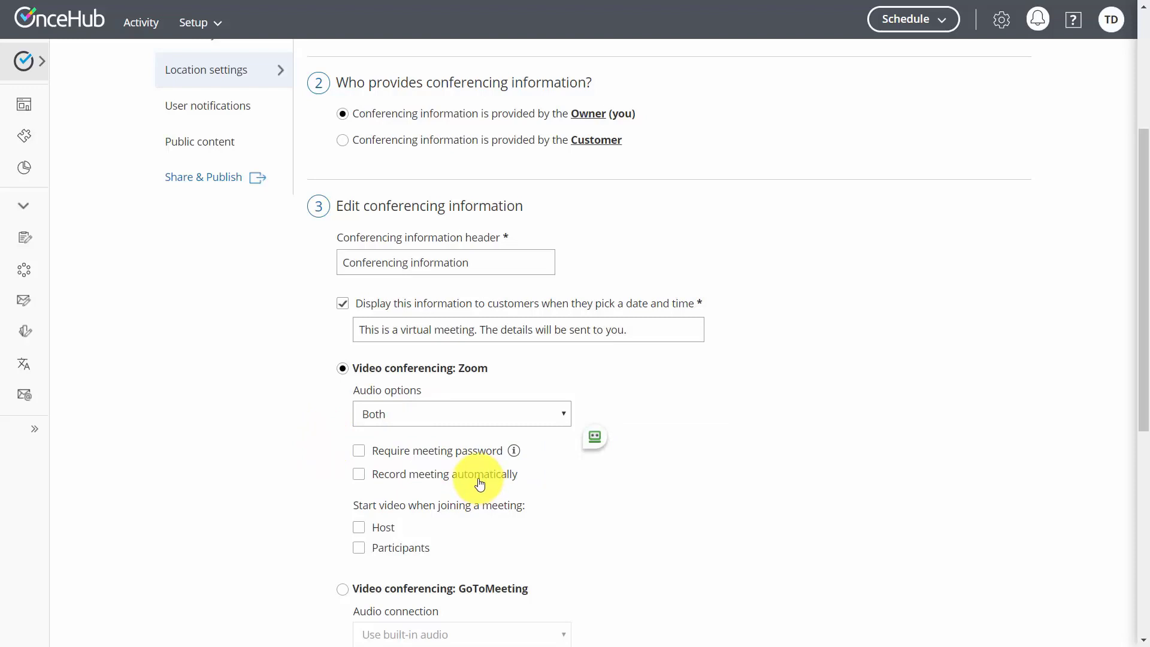
pyautogui.click(359, 475)
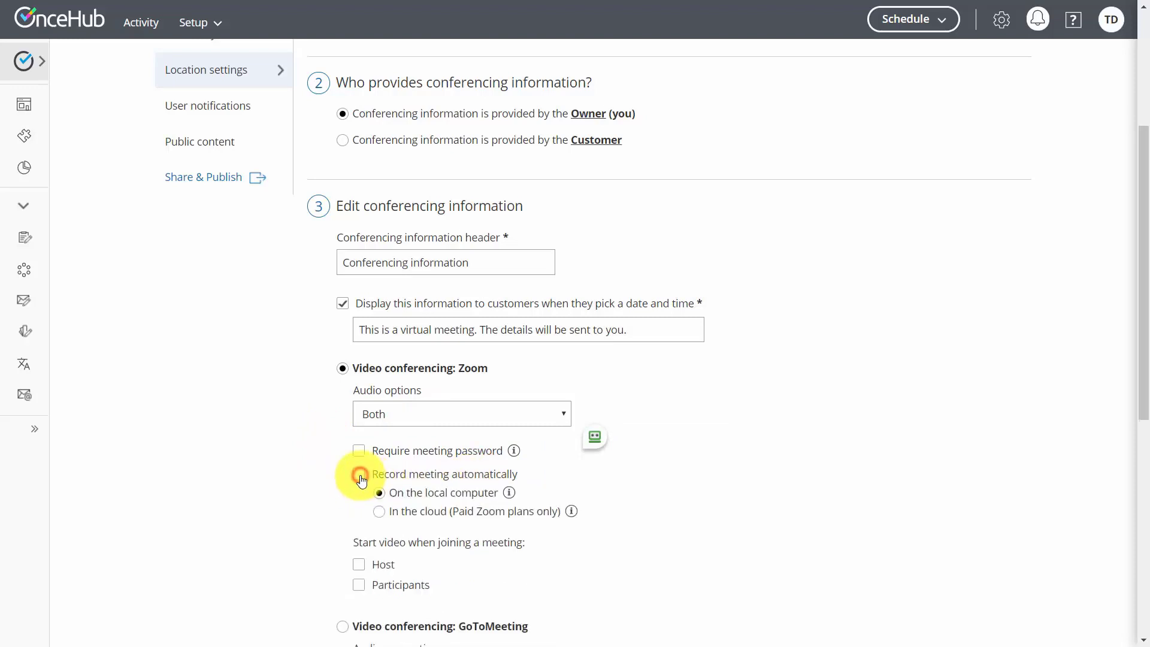
pyautogui.click(381, 514)
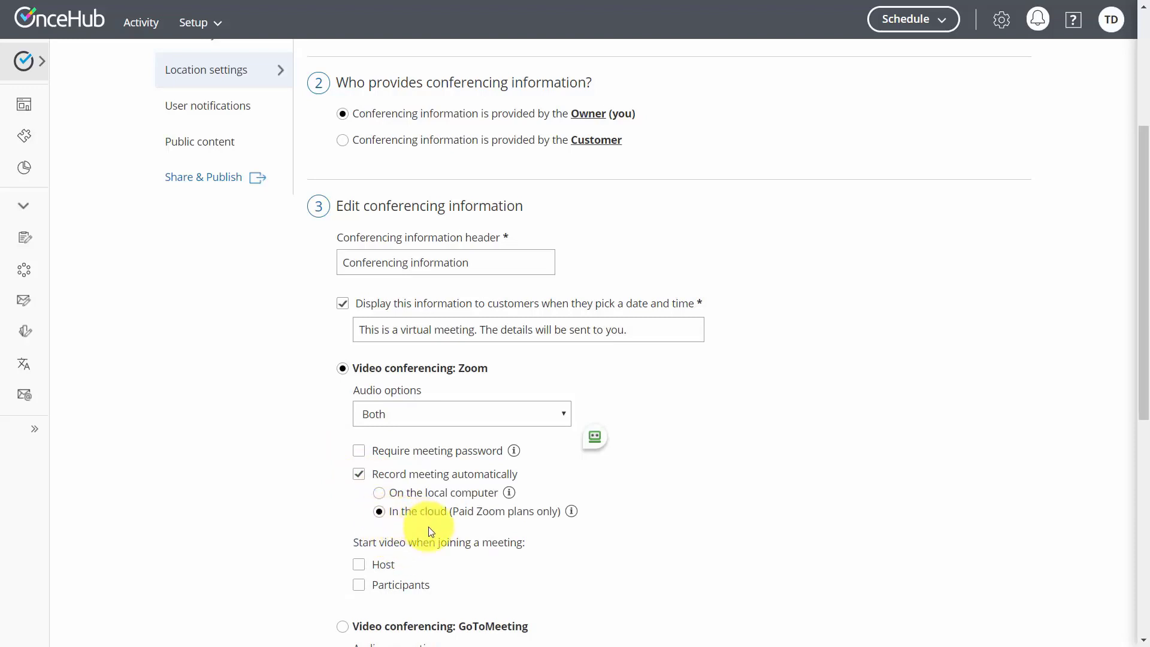
# Start host and participant video on join, save the settings, and open the public booking page.
pyautogui.scroll(-4, 430, 531)
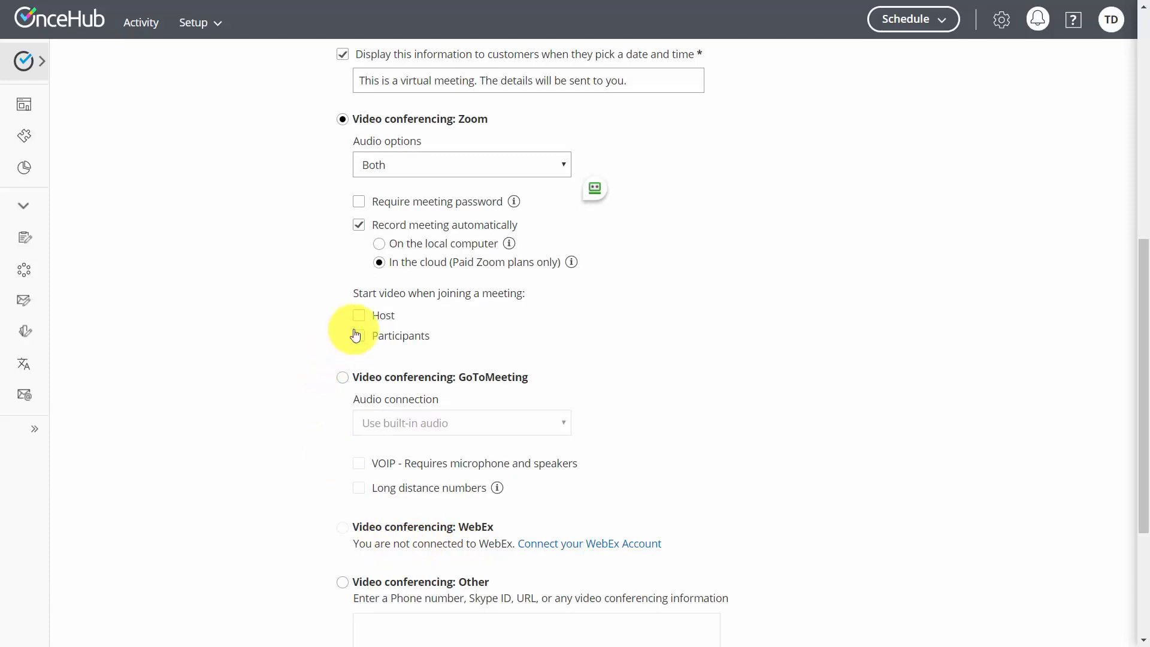
pyautogui.click(358, 317)
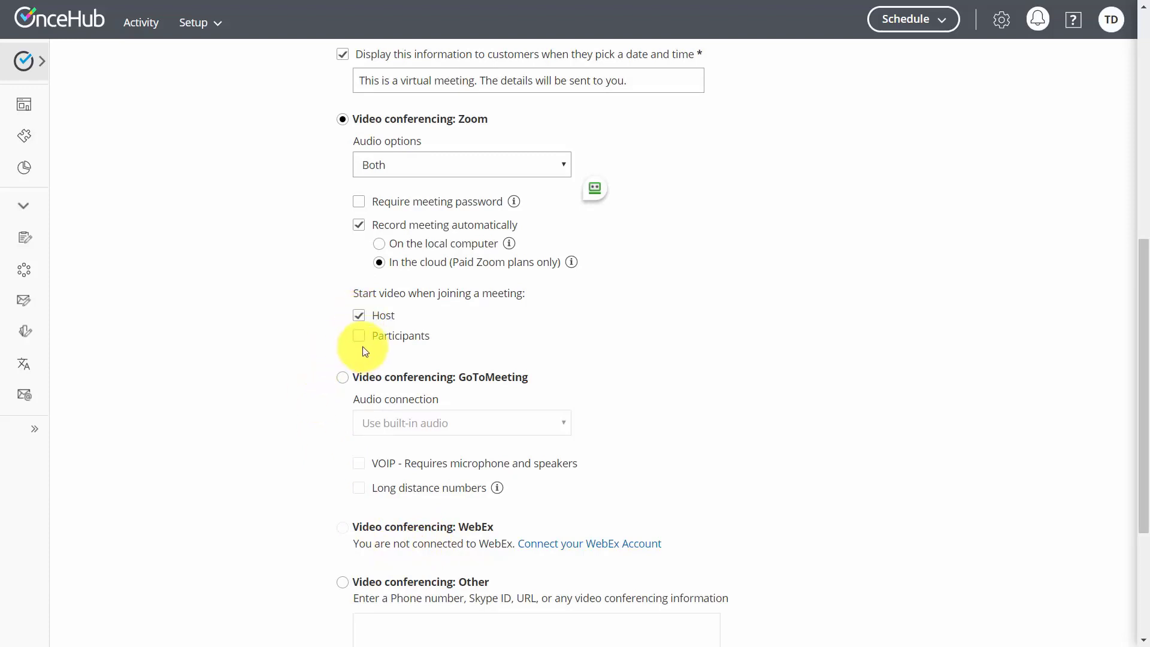
pyautogui.click(358, 336)
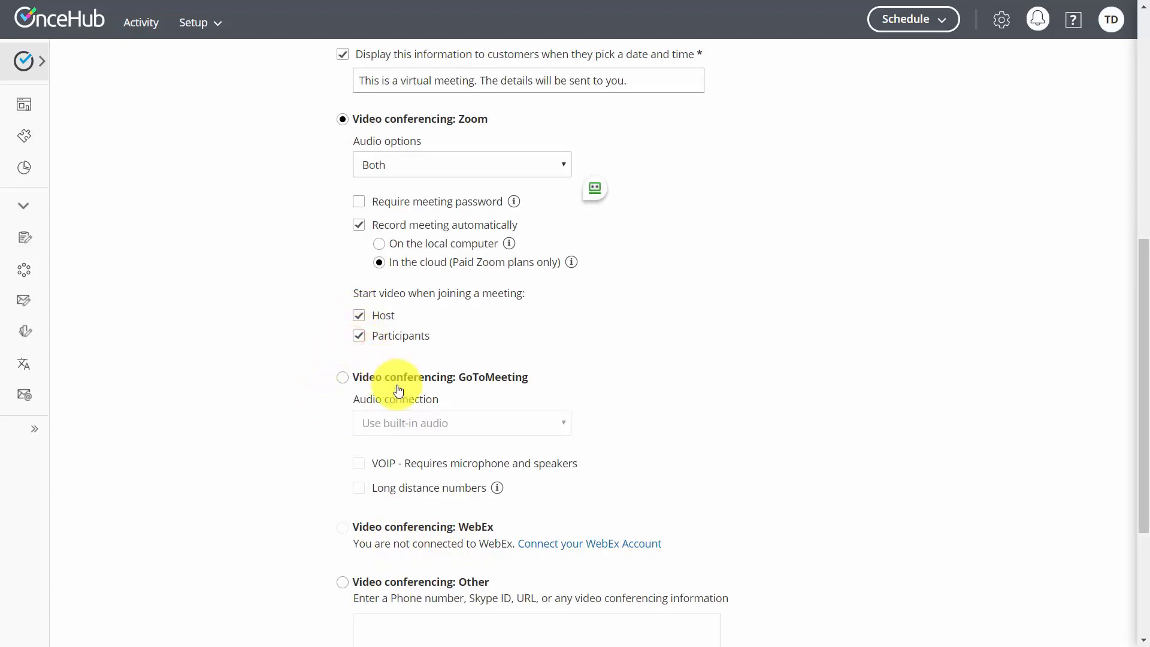
pyautogui.scroll(-4, 397, 400)
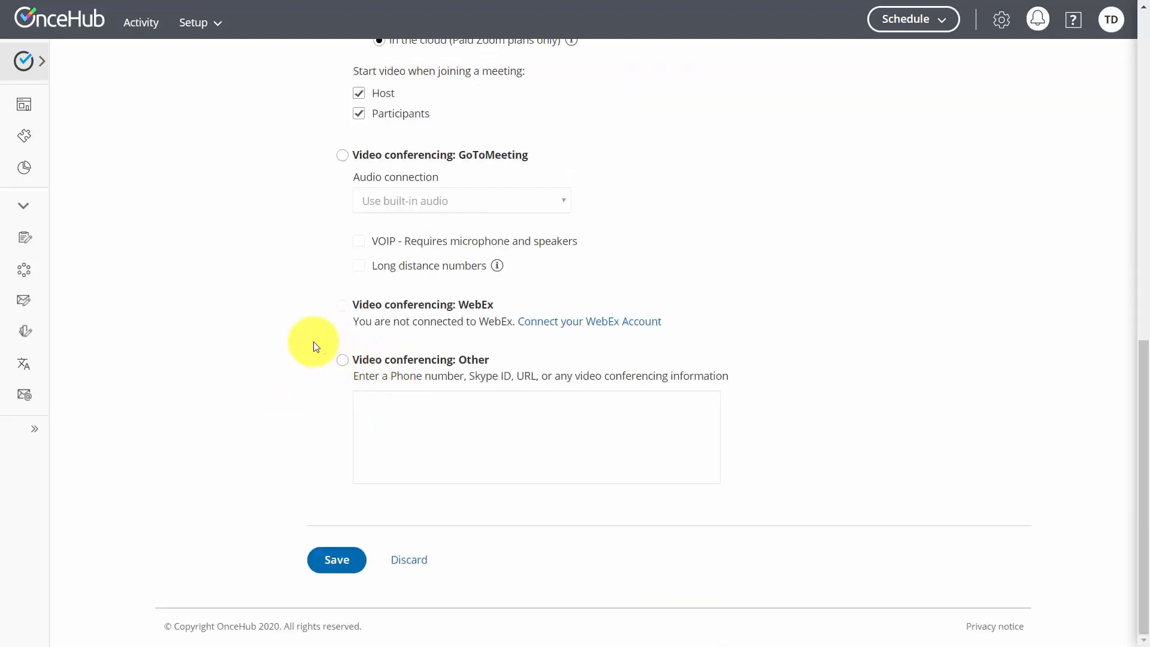
pyautogui.click(333, 566)
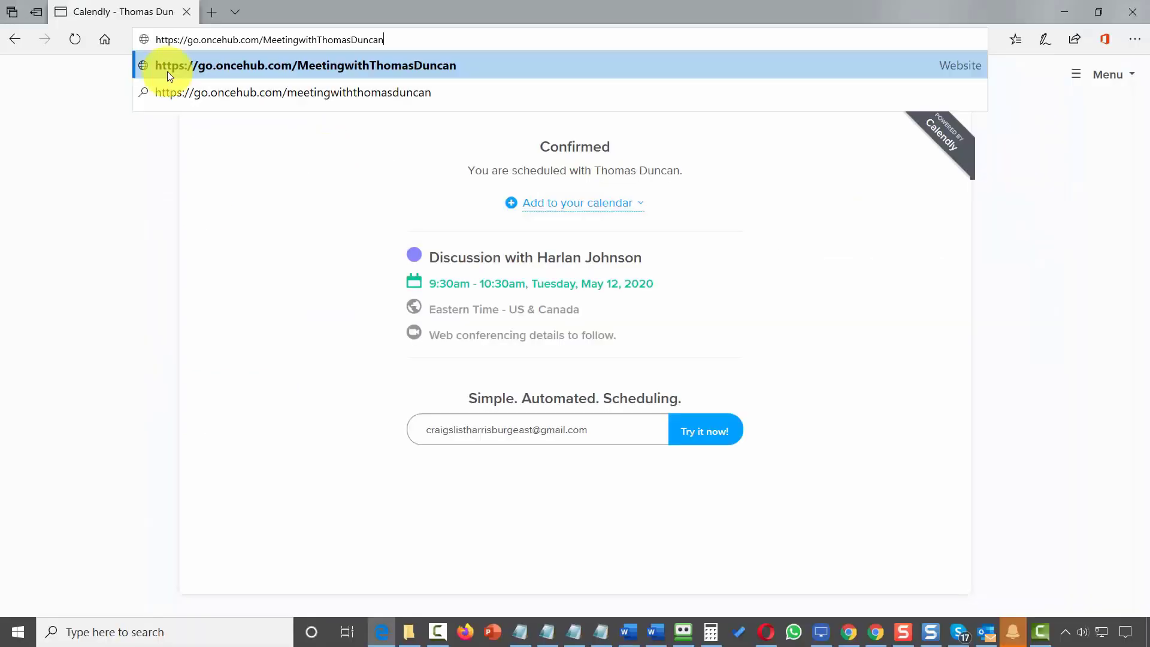
pyautogui.click(167, 71)
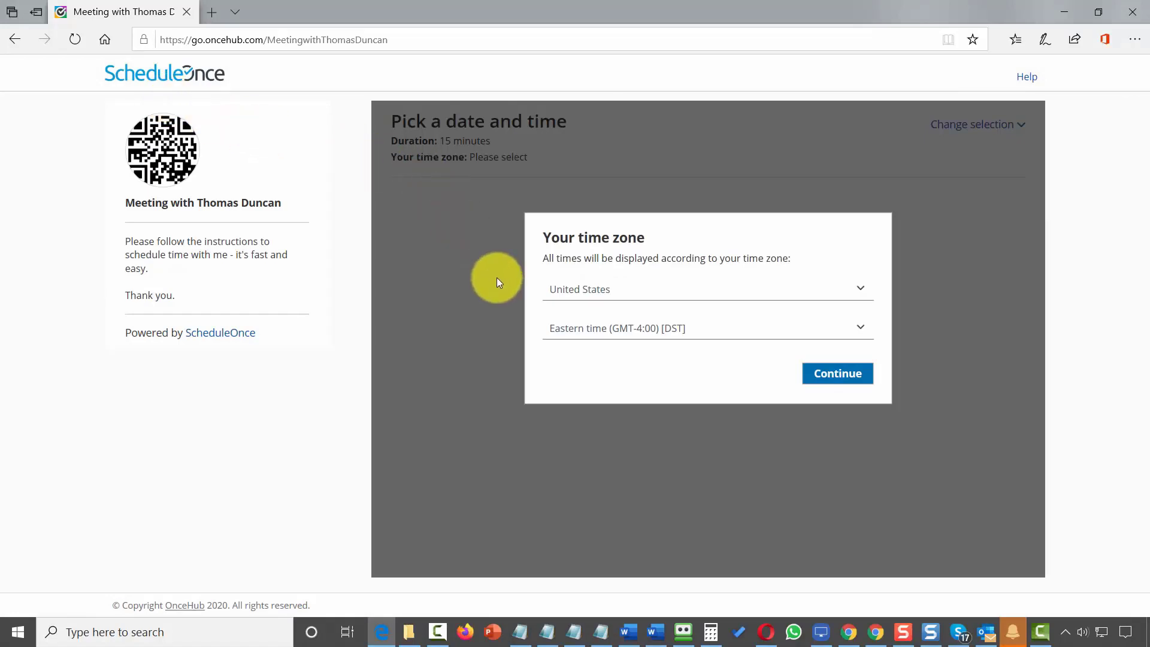
# Accept Eastern time and book the Friday, May 8, 9:45 AM slot.
pyautogui.click(833, 378)
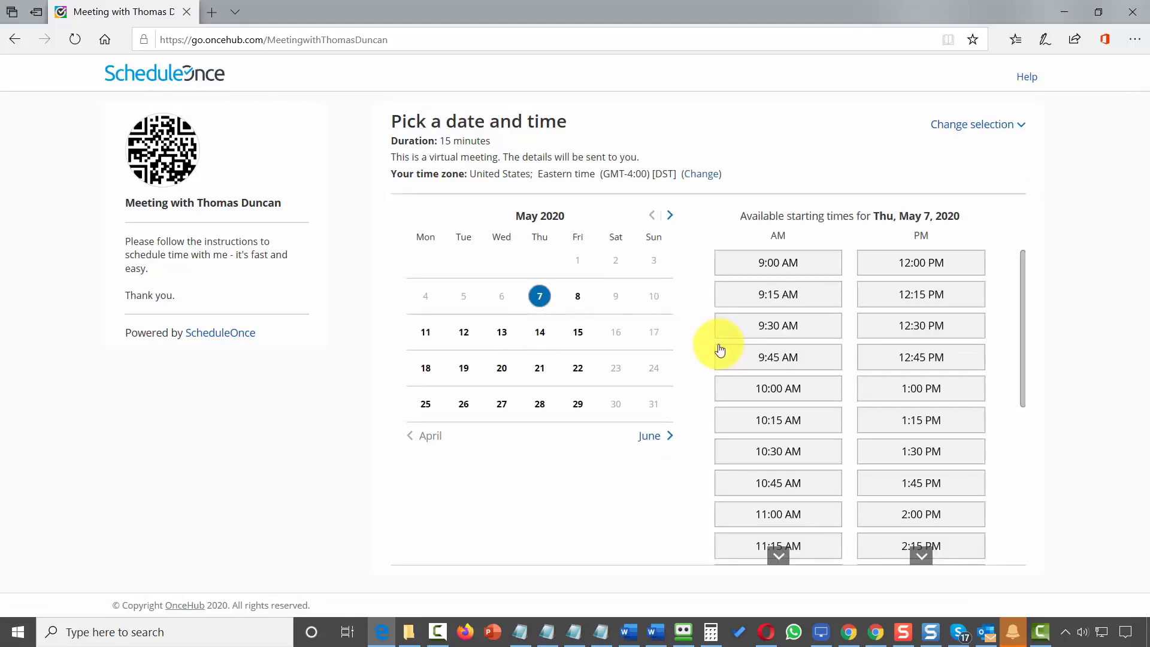
pyautogui.click(576, 298)
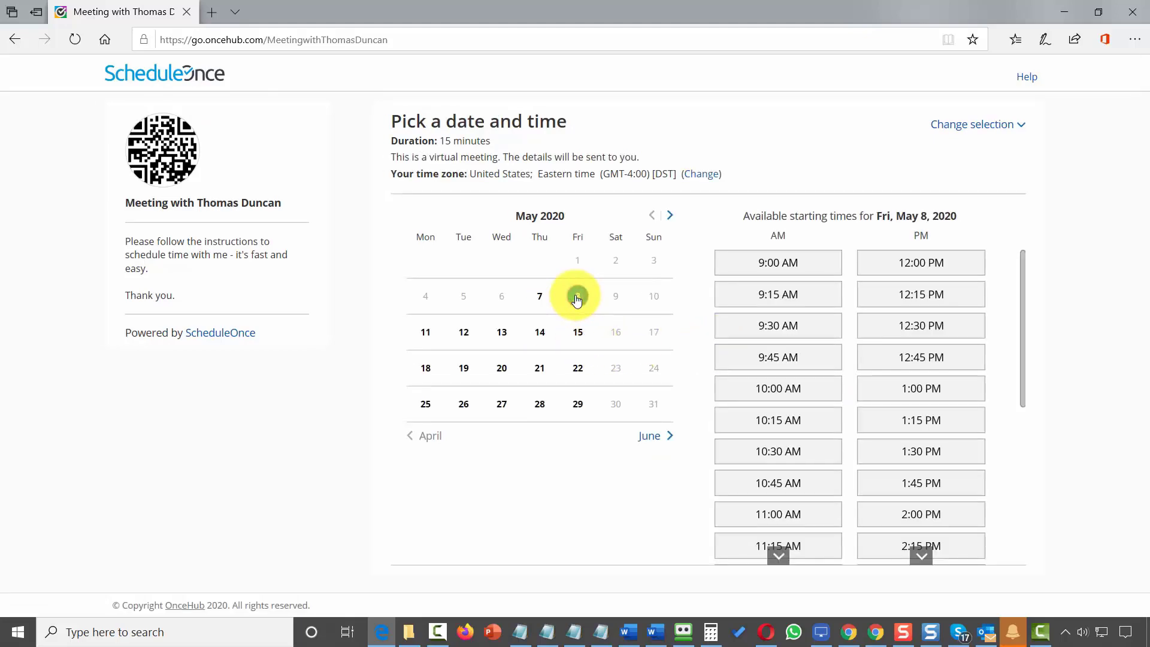
pyautogui.click(764, 361)
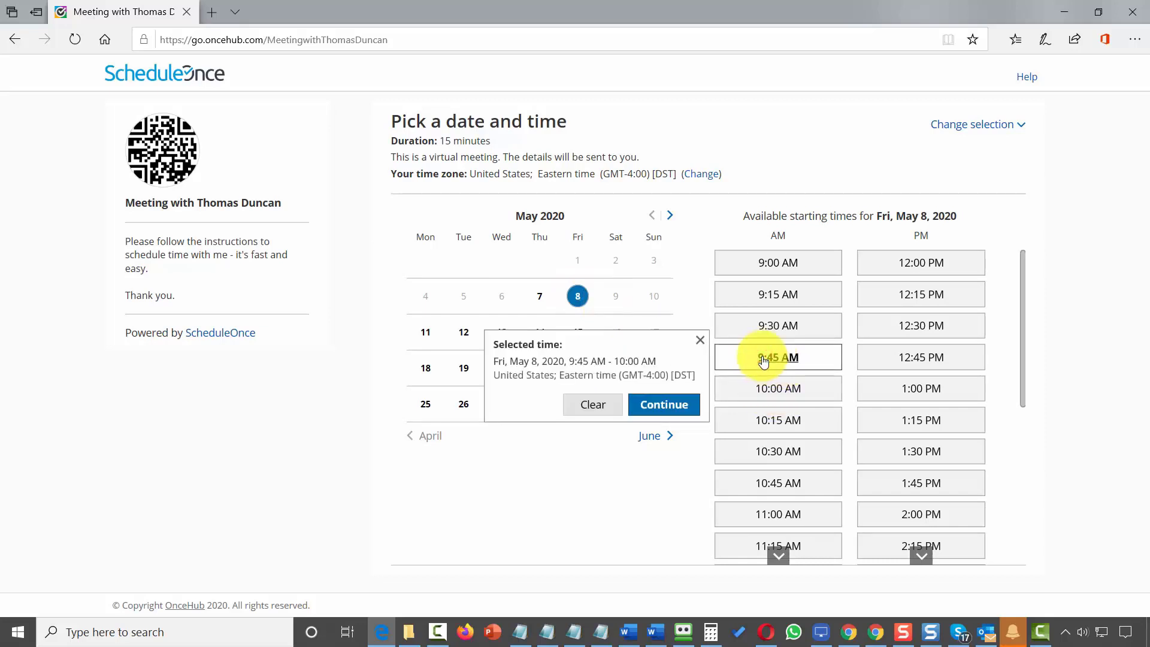
pyautogui.click(652, 409)
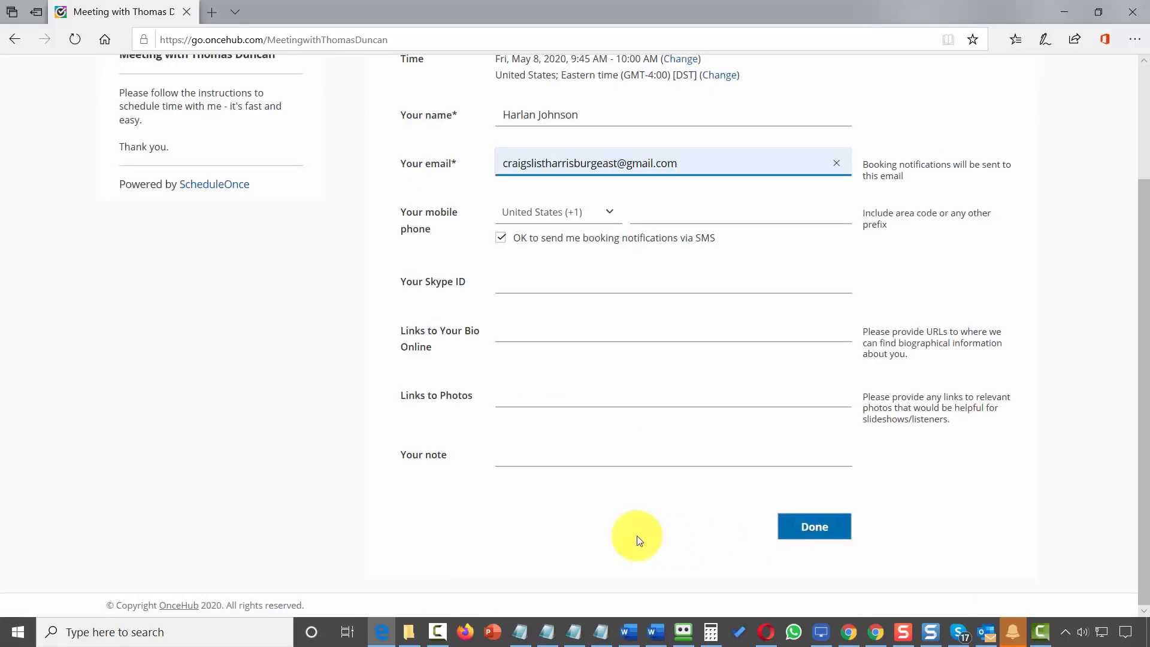
# Submit the May 8, 9:45 AM booking, check its Gmail confirmation, then return to Zoom's Upcoming Meetings.
pyautogui.click(813, 529)
pyautogui.scroll(-4, 809, 534)
pyautogui.scroll(4, 809, 475)
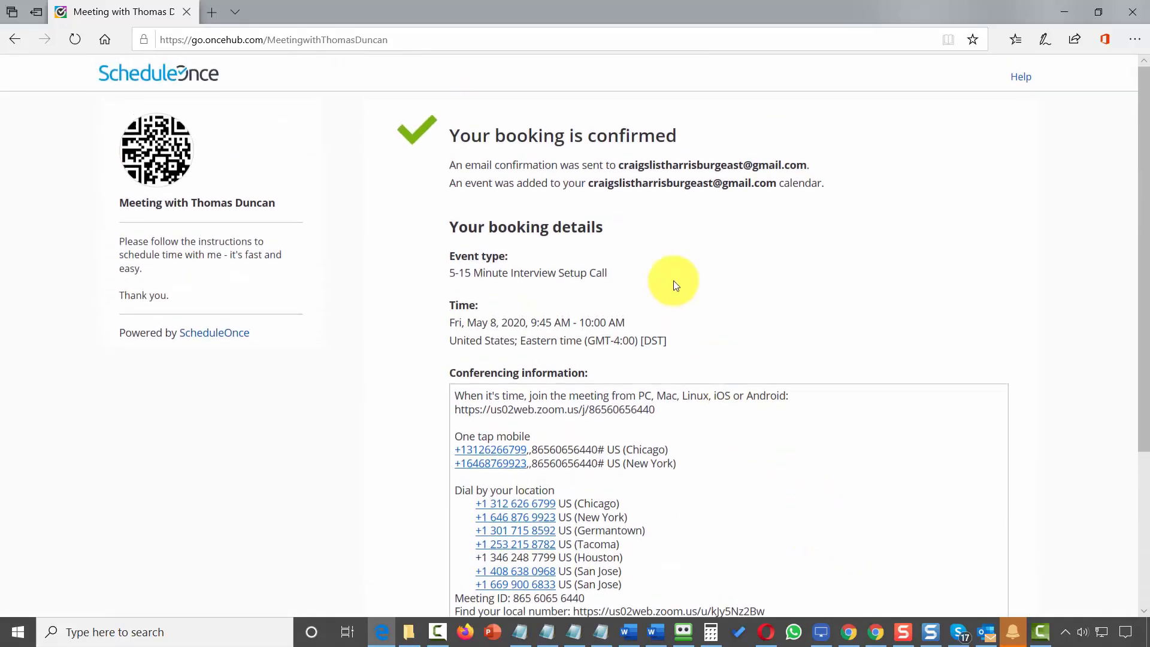
pyautogui.scroll(-4, 542, 440)
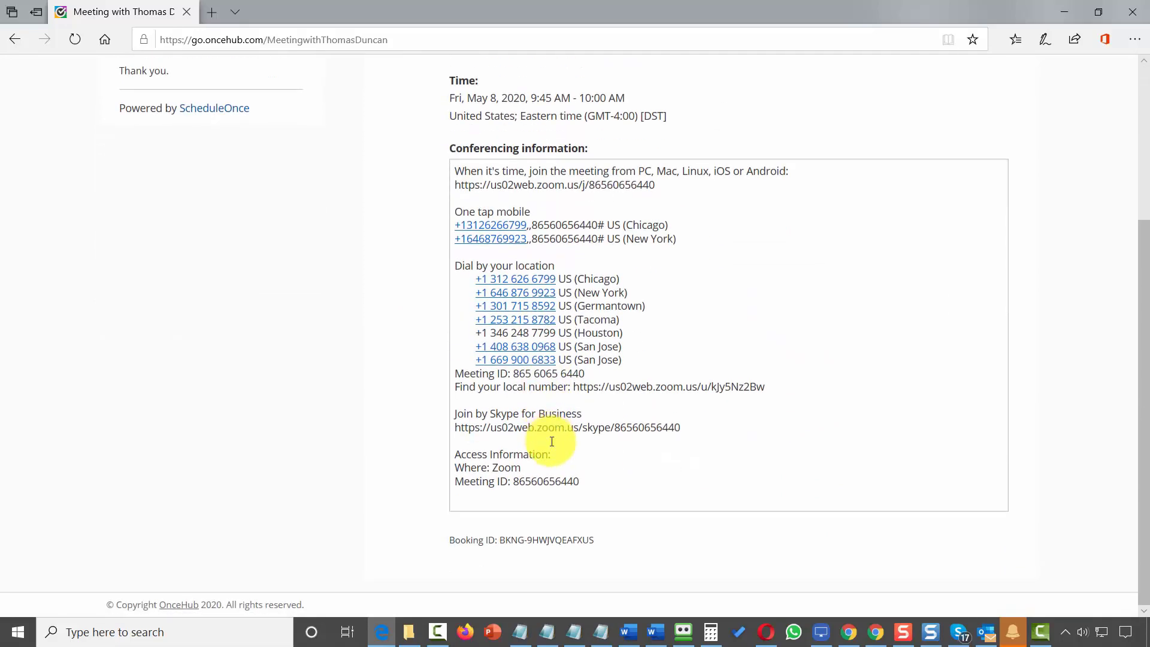
pyautogui.scroll(4, 549, 439)
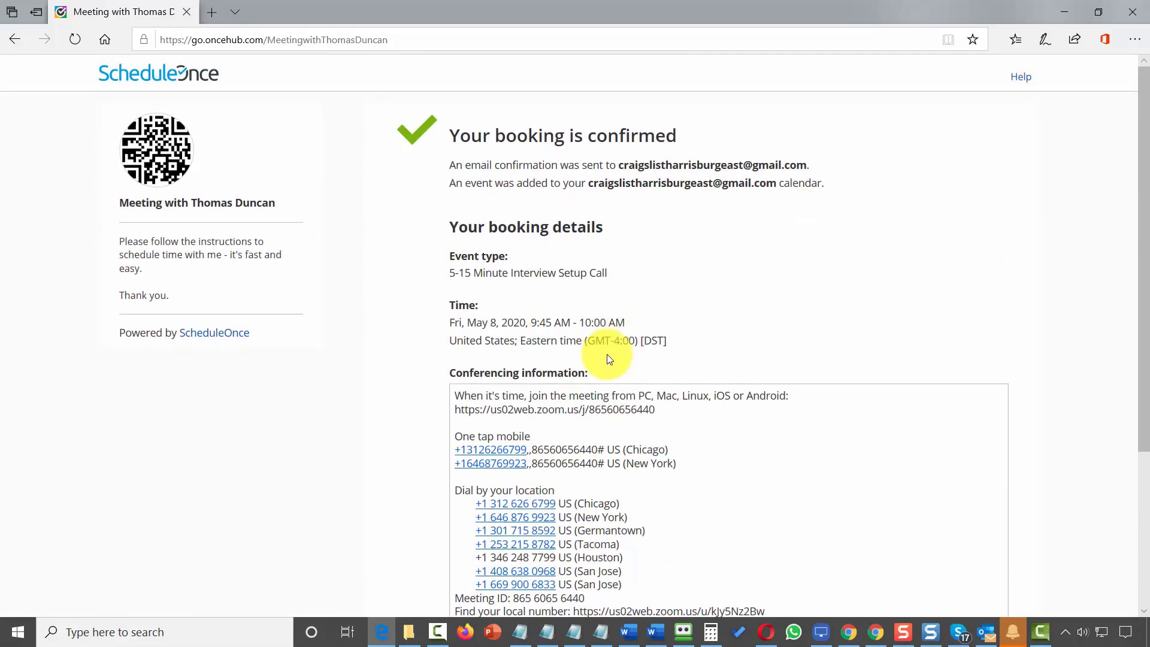
pyautogui.hotkey('alt', 'Tab')
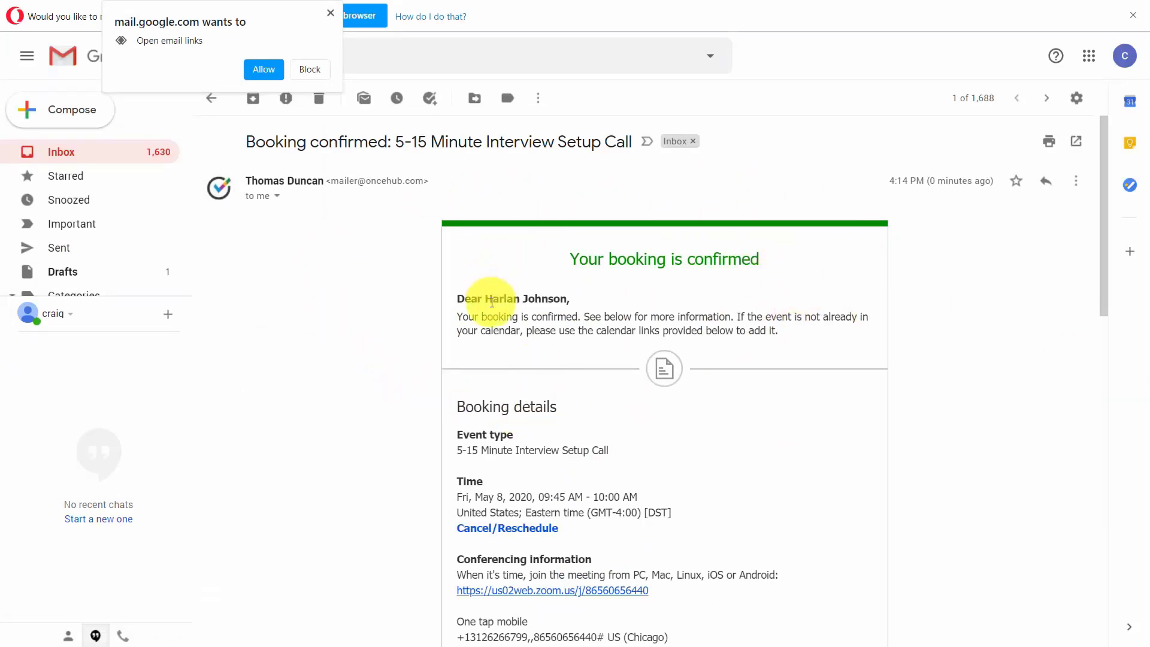
pyautogui.hotkey('alt', 'Tab')
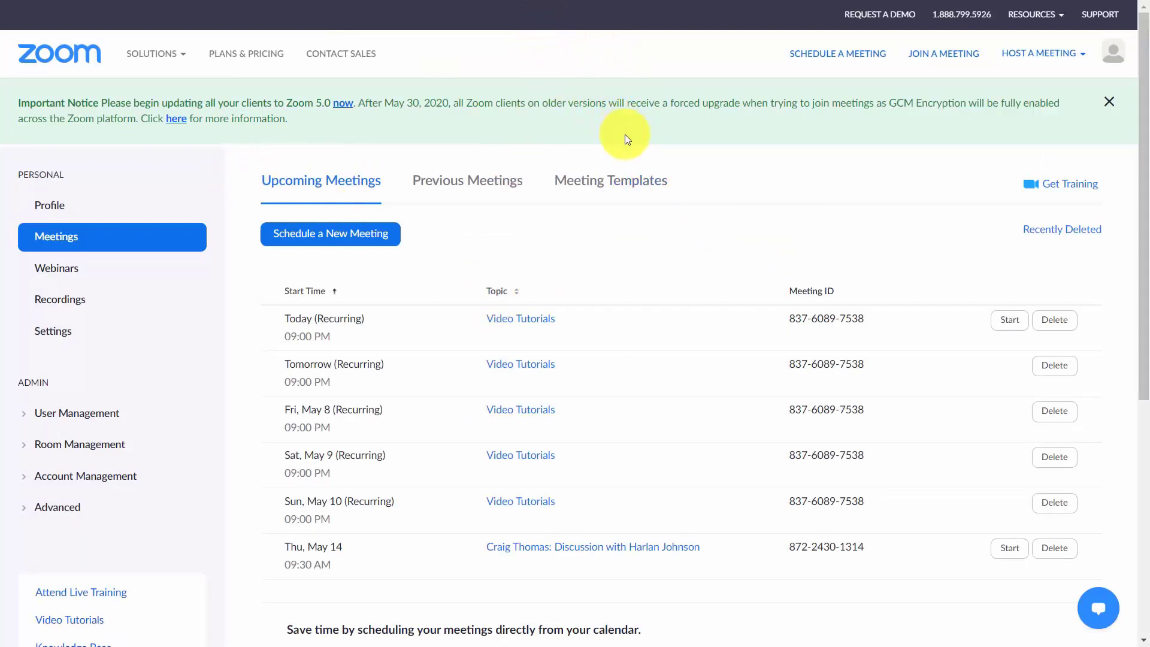
# Reload Zoom's Upcoming Meetings so the new Fri, May 8 interview call appears.
pyautogui.press('F5')
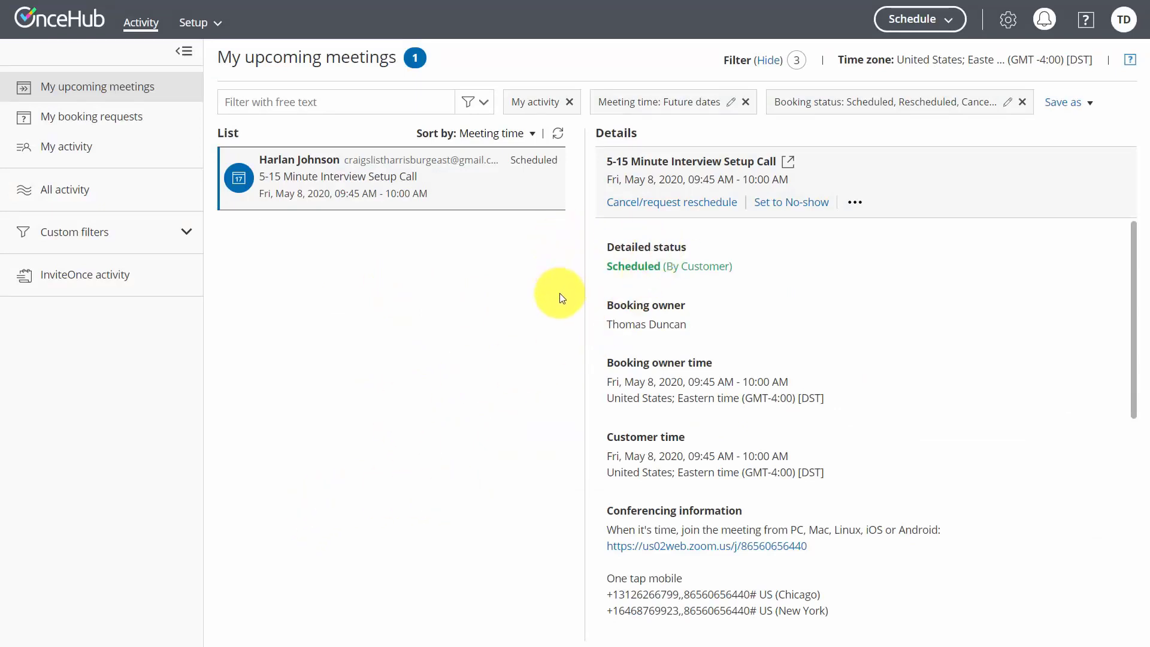
# Cancel the May 8 booking with a same-event-type reschedule request, reason 'I wont be online'.
pyautogui.click(650, 204)
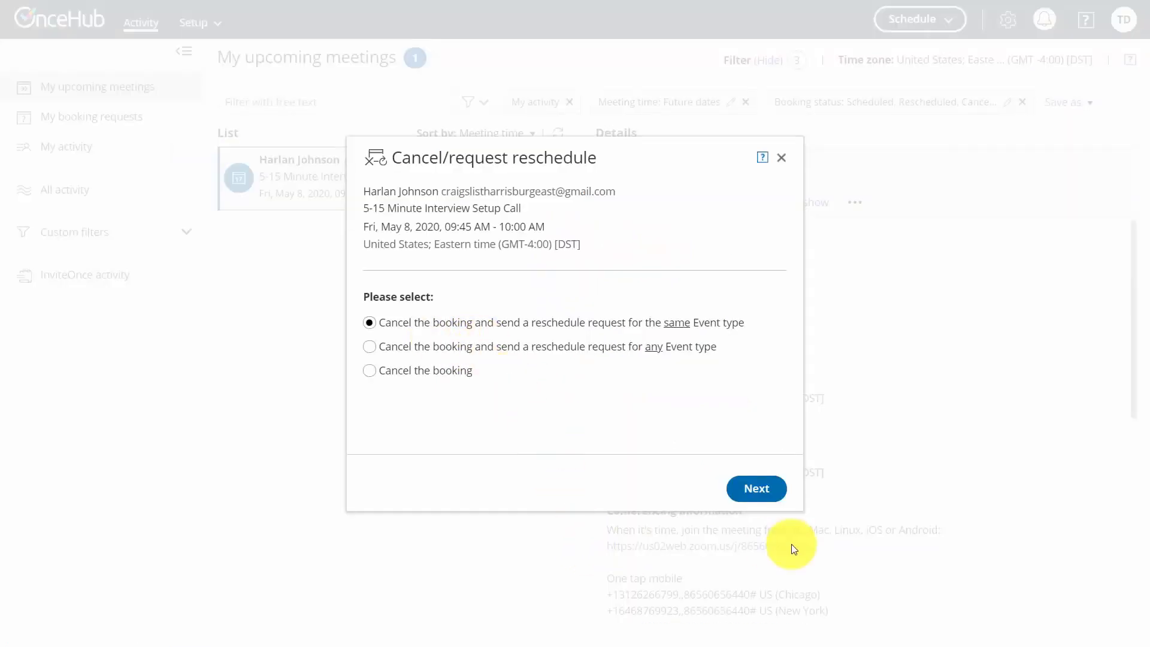
pyautogui.click(748, 501)
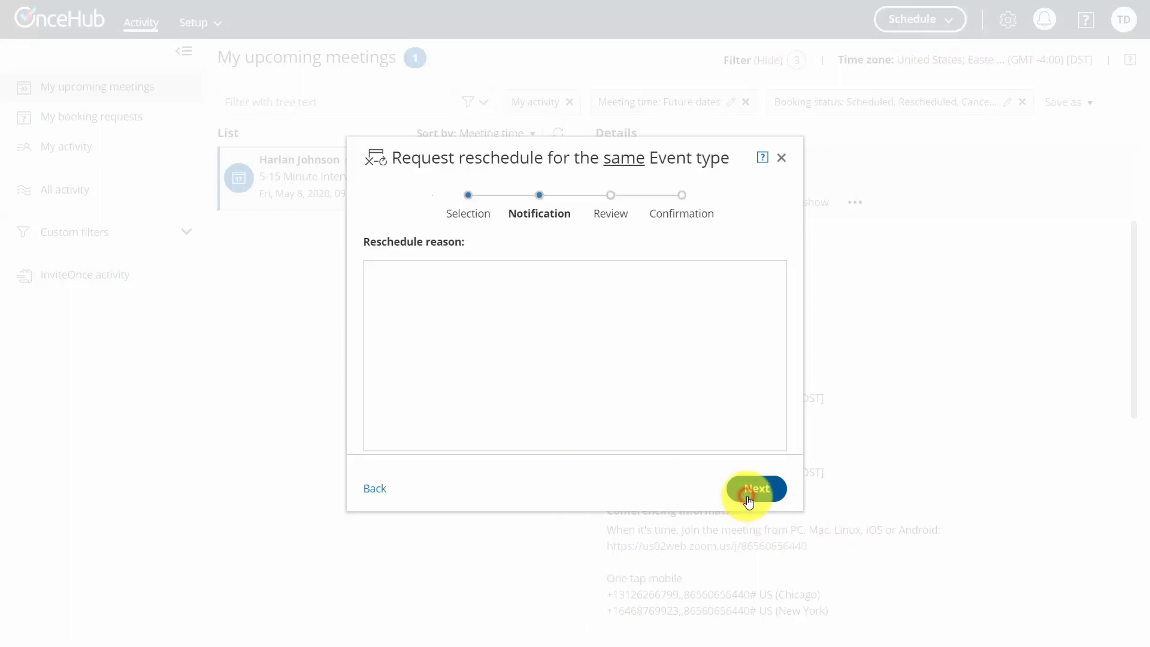
pyautogui.click(477, 292)
pyautogui.write('I wont be online')
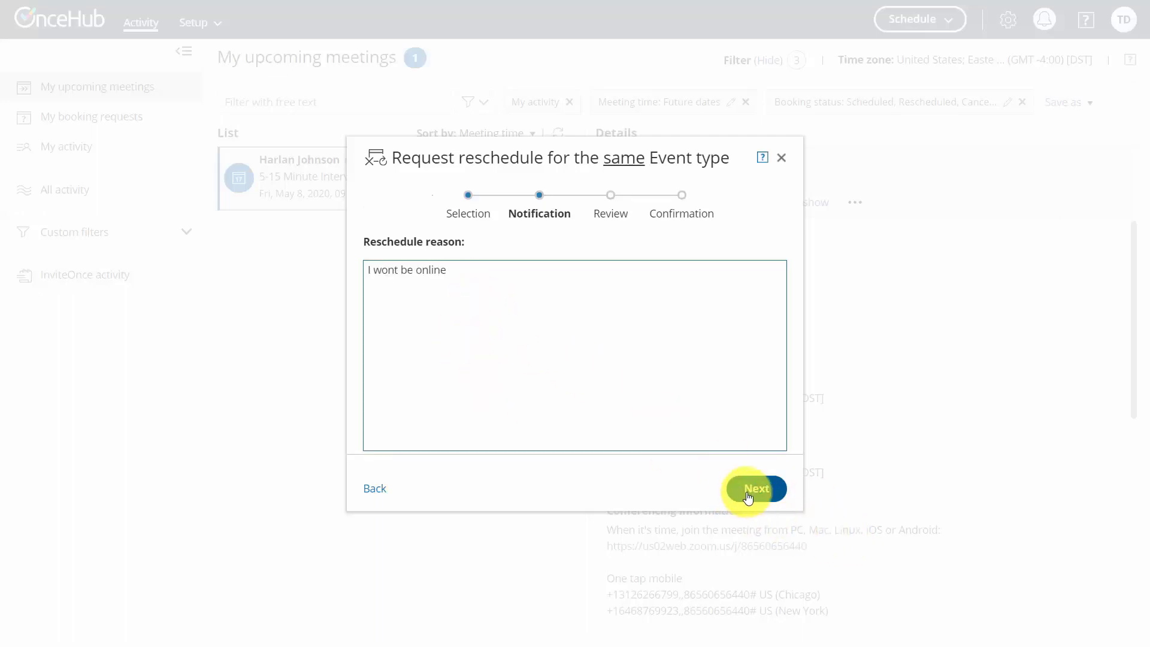
pyautogui.click(749, 494)
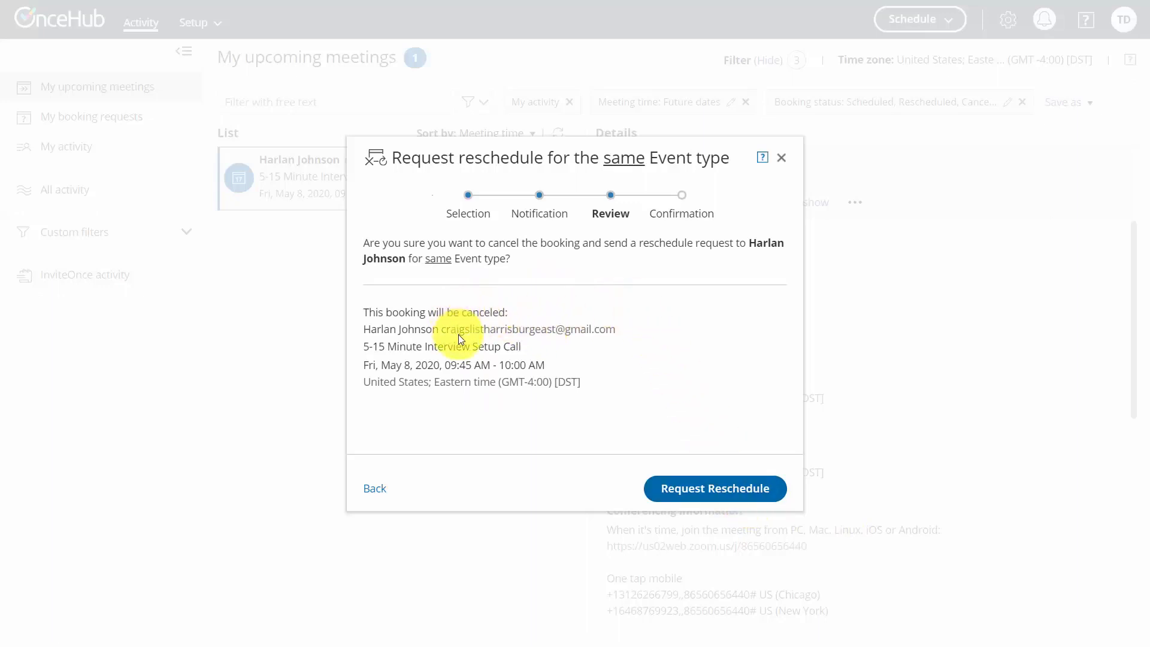
pyautogui.click(685, 495)
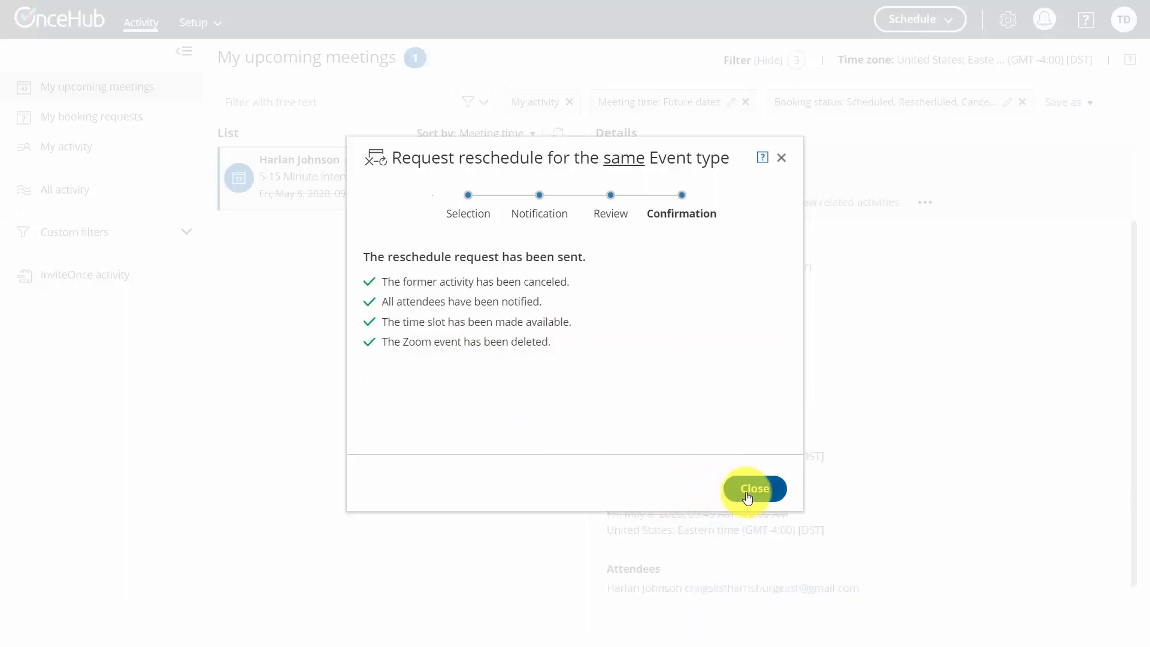
pyautogui.click(747, 497)
pyautogui.hotkey('ctrl', 'Tab')
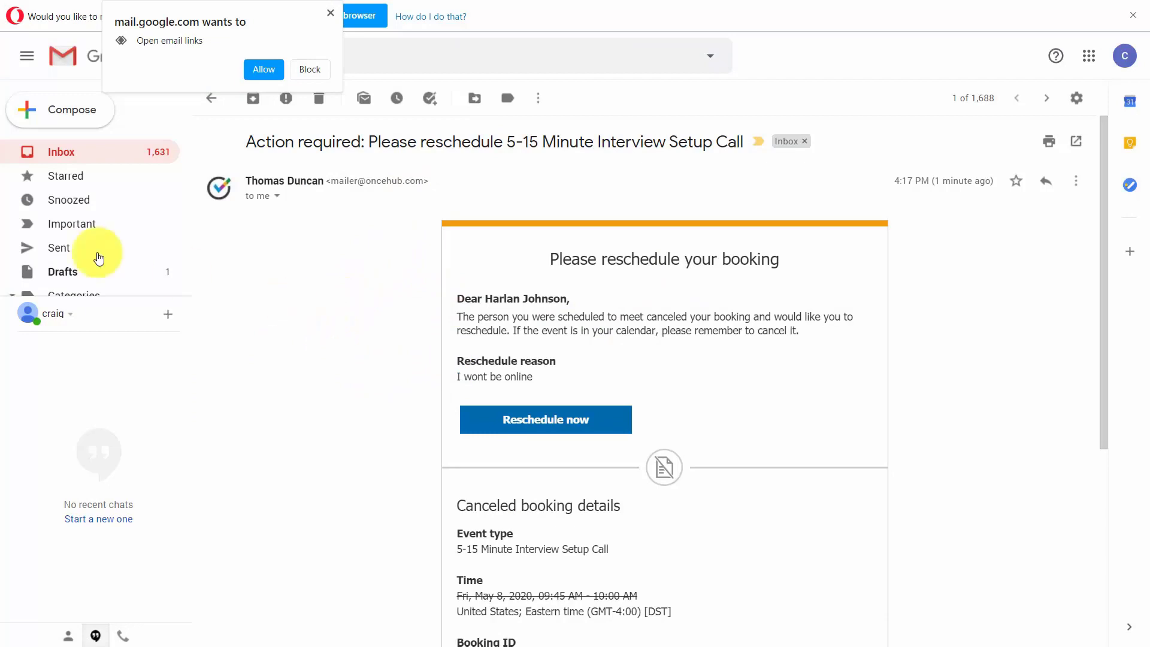
# Rebook the interview call in ScheduleOnce for Wed, May 13, 2020 at 10:30 AM.
pyautogui.click(531, 425)
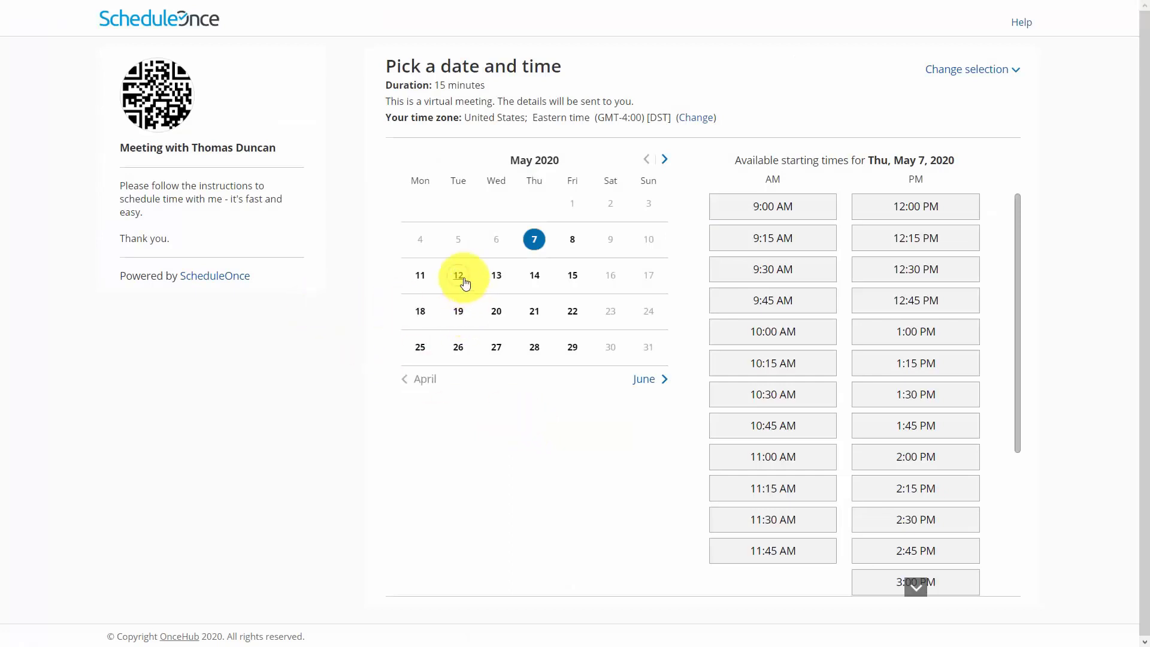
pyautogui.click(491, 279)
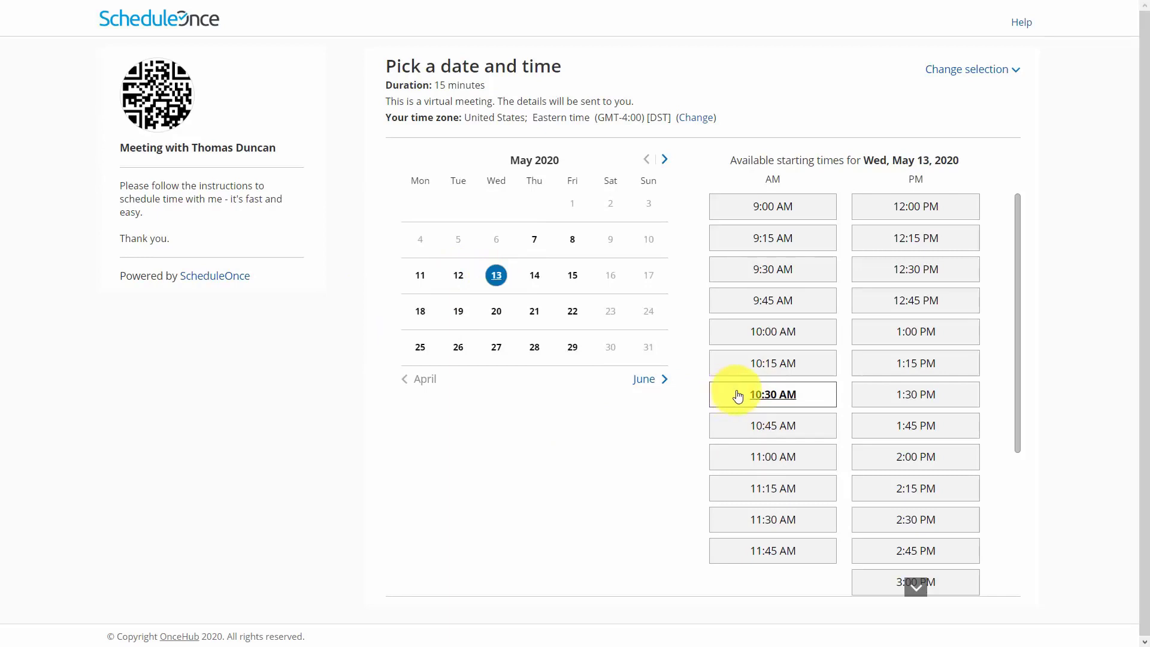
pyautogui.click(771, 400)
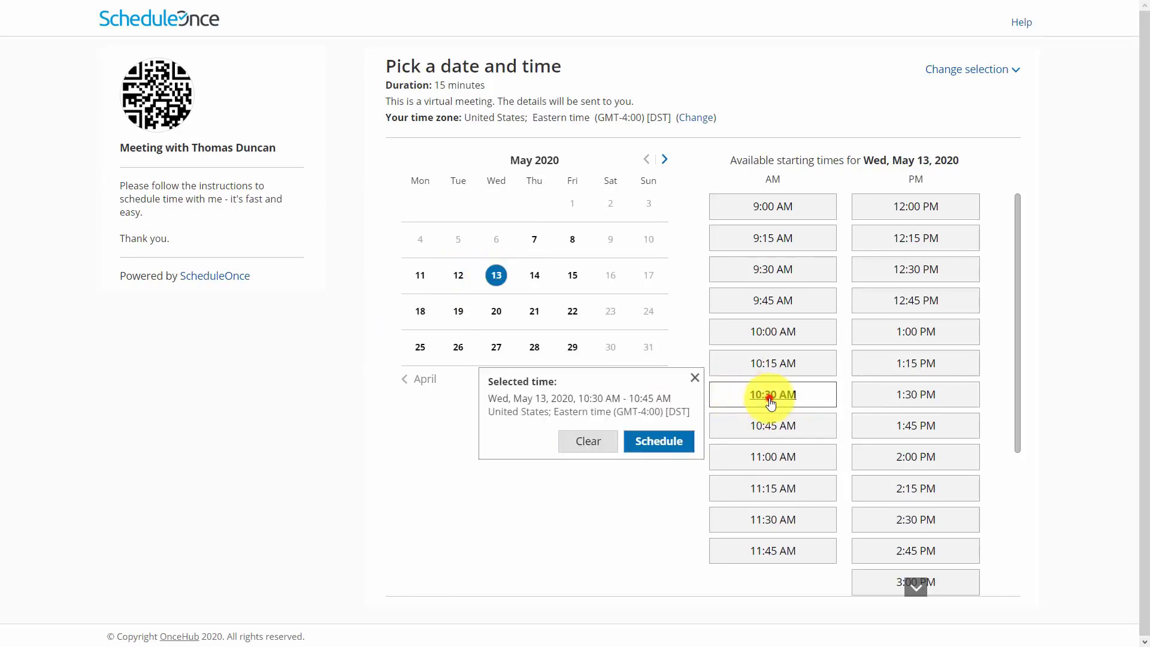
pyautogui.click(653, 446)
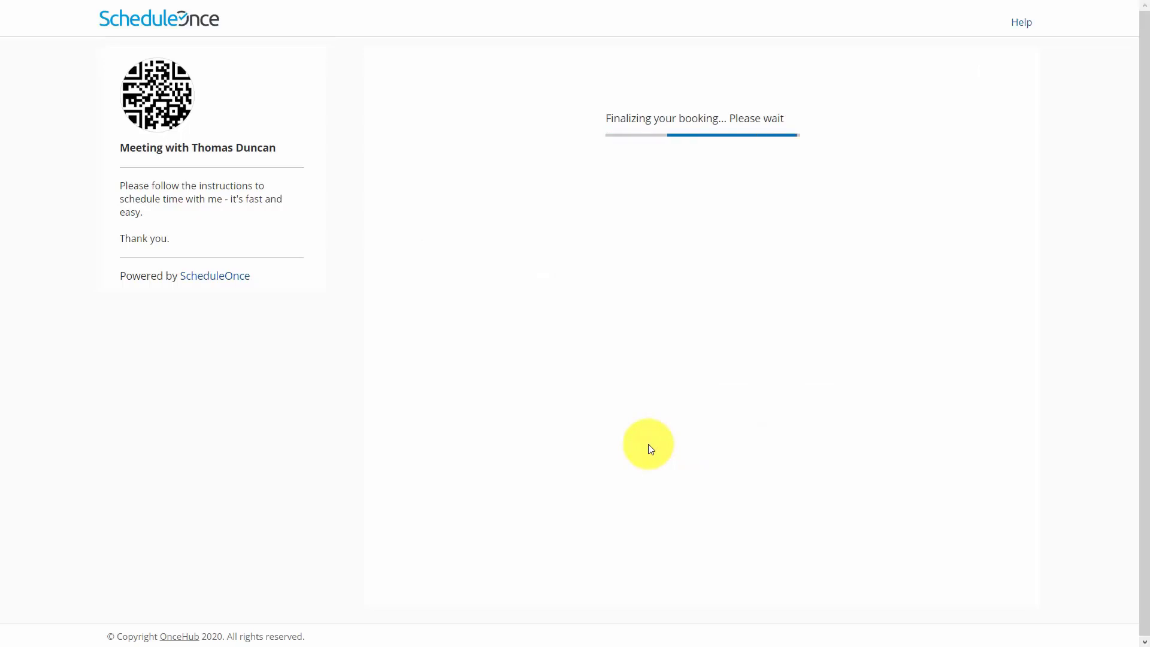
pyautogui.scroll(-3, 637, 423)
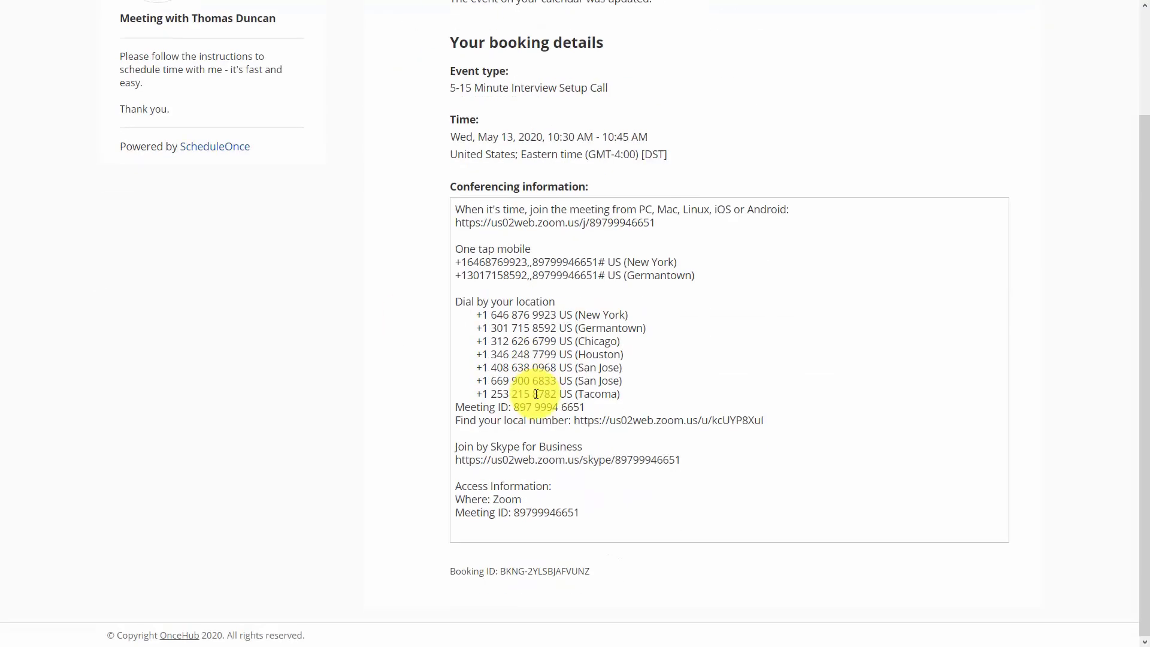
pyautogui.scroll(3, 526, 468)
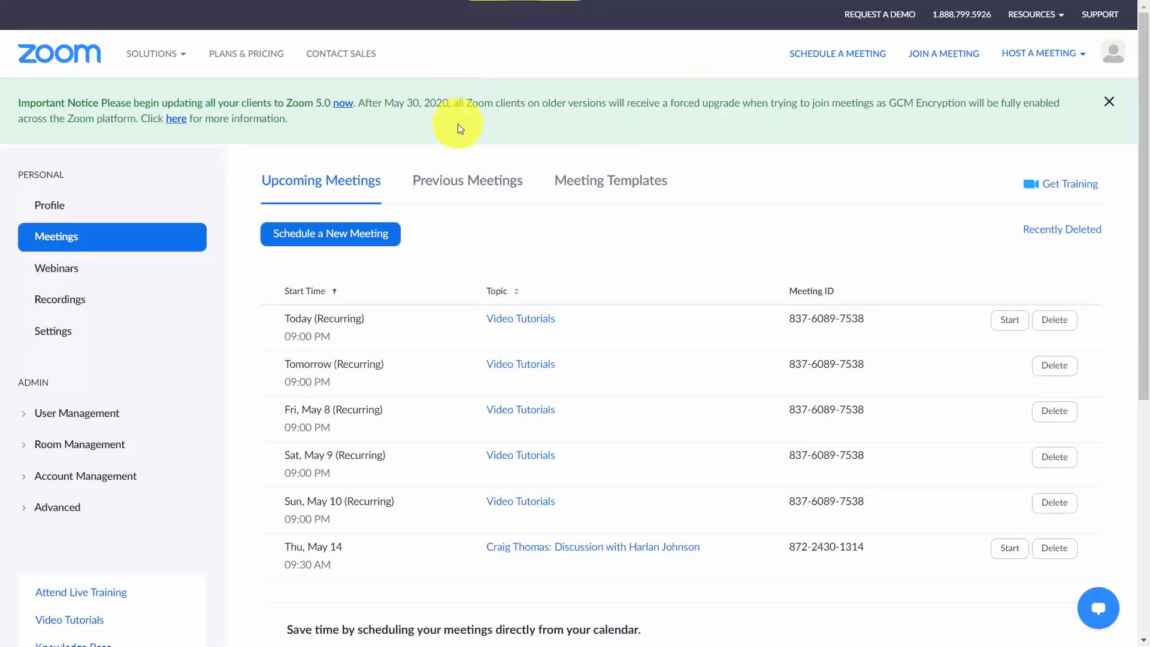
# Reload Zoom's Upcoming Meetings to show the rebooked May 13 interview call.
pyautogui.press('F5')
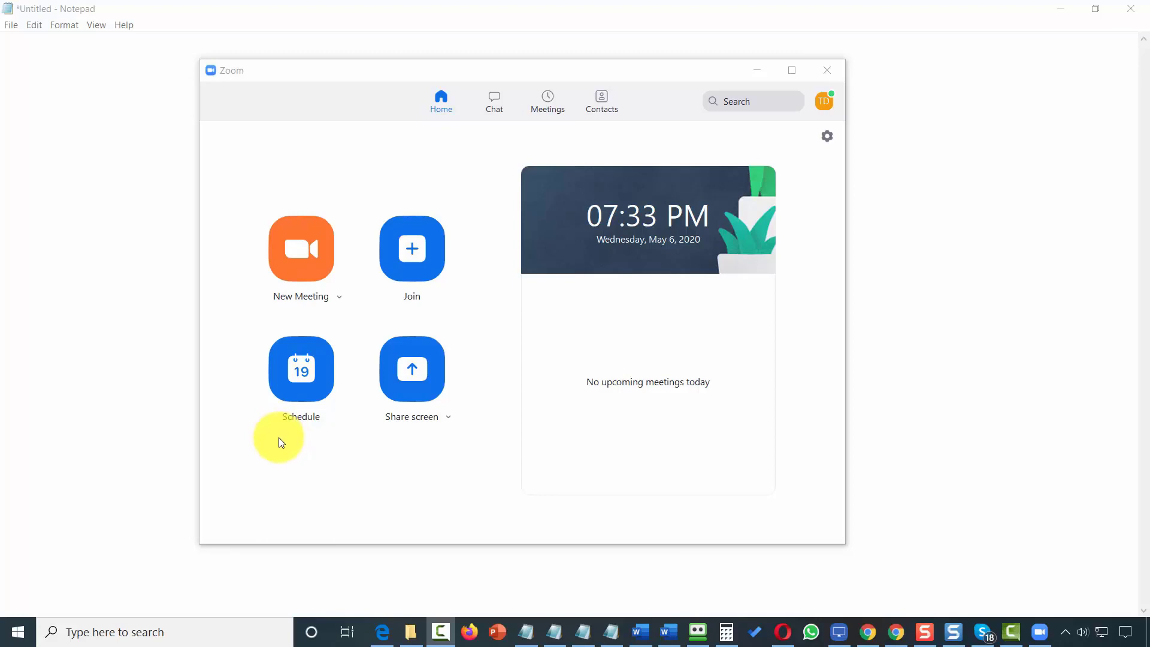
# Start an instant meeting joined with computer audio and switch it to full screen.
pyautogui.click(306, 263)
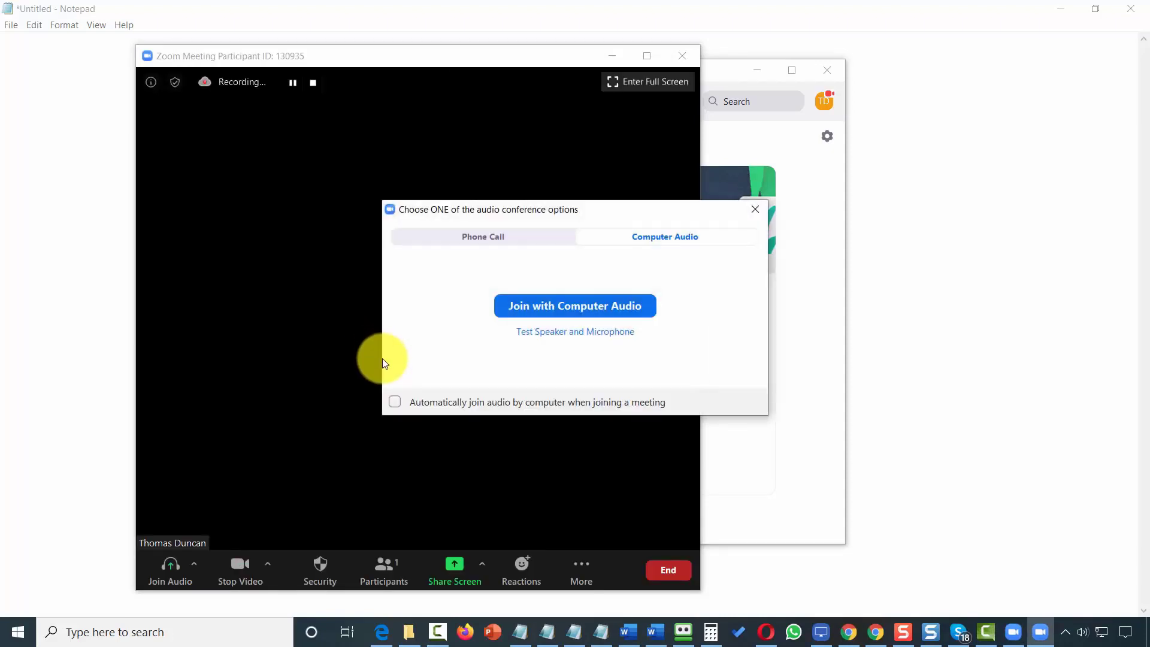
pyautogui.click(525, 312)
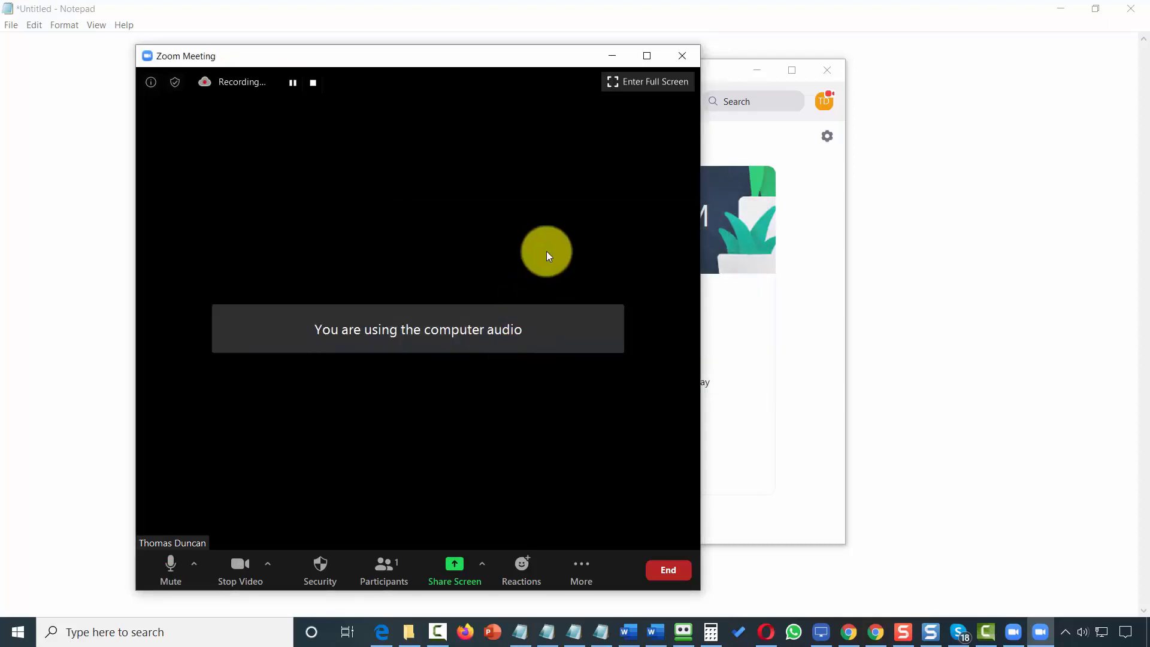
pyautogui.click(646, 88)
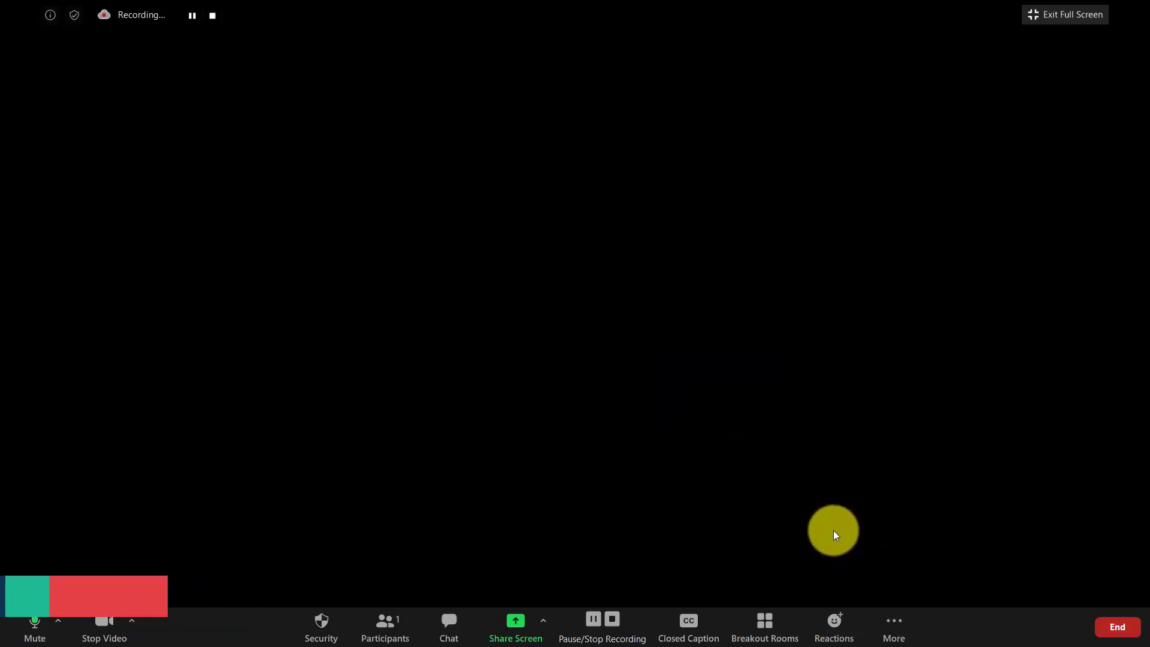
# Choose Live on Facebook from the meeting's More options.
pyautogui.click(889, 628)
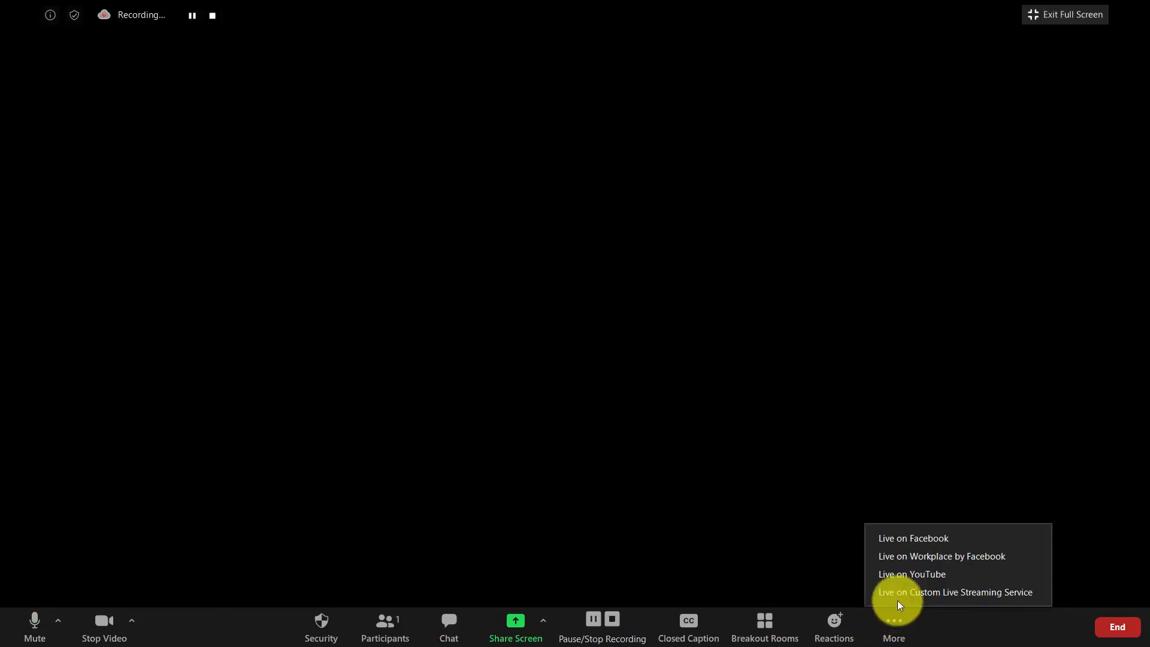
pyautogui.click(897, 538)
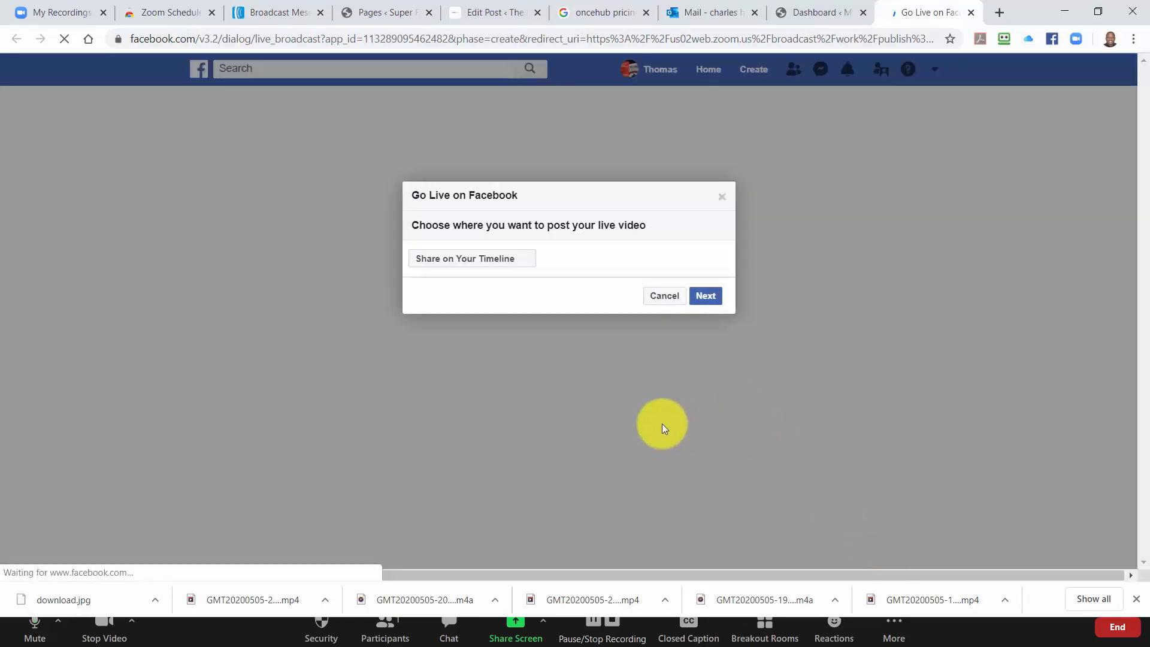
# Post the live video in a group, selecting How to Use Marketing Strategy.
pyautogui.click(511, 258)
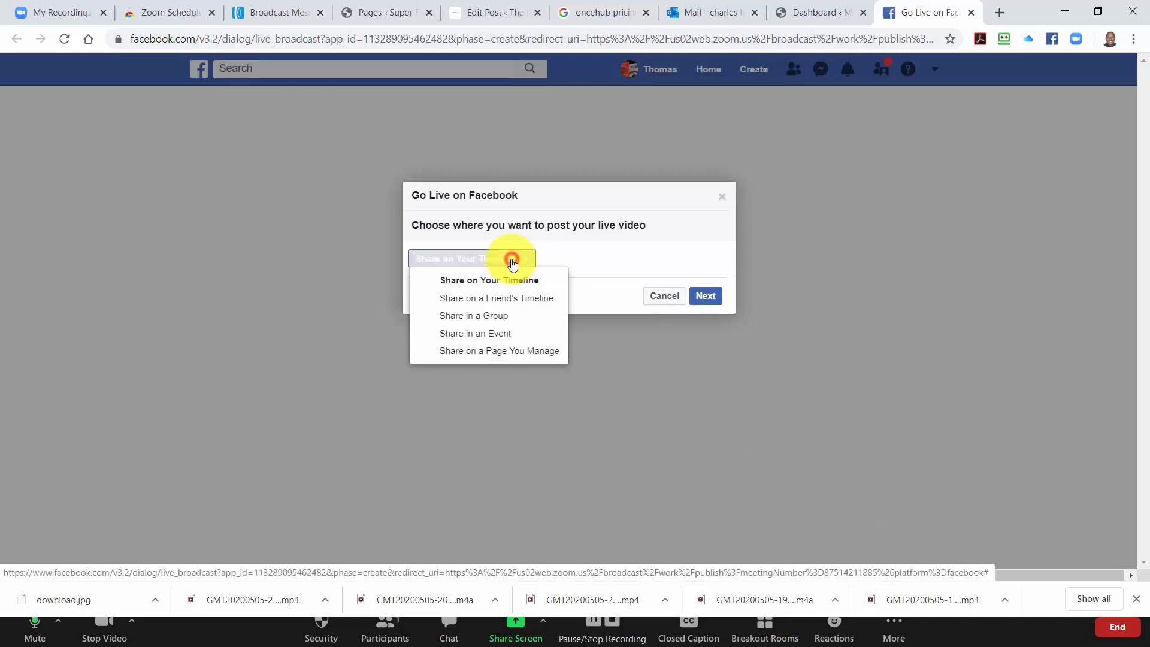
pyautogui.click(483, 315)
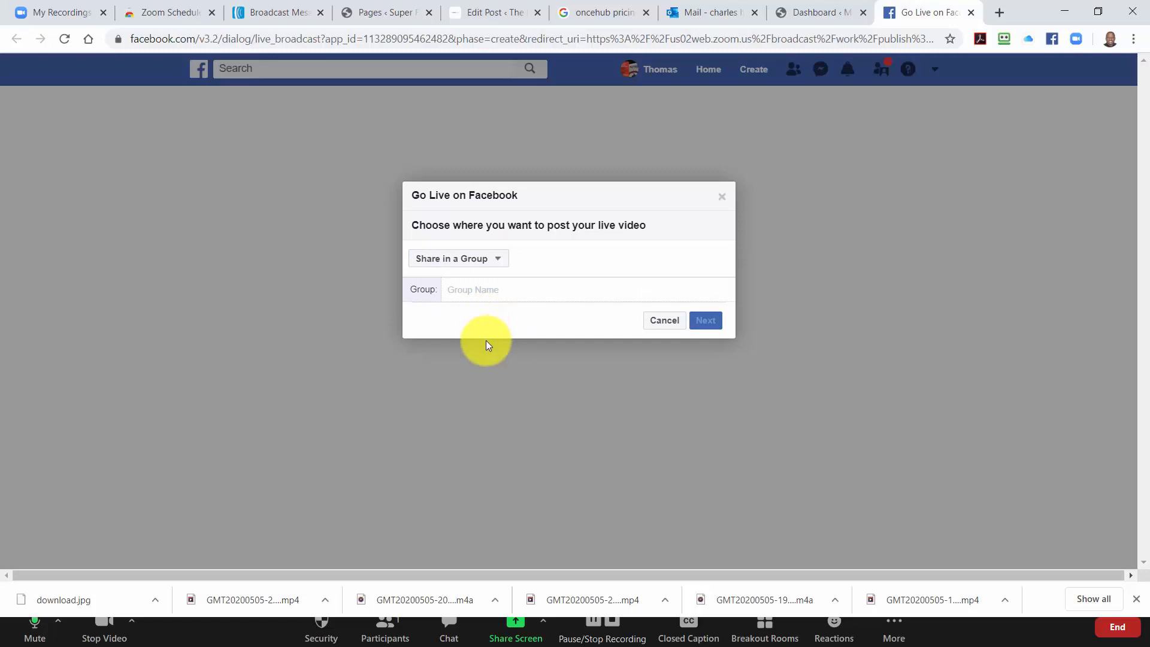
pyautogui.write('how')
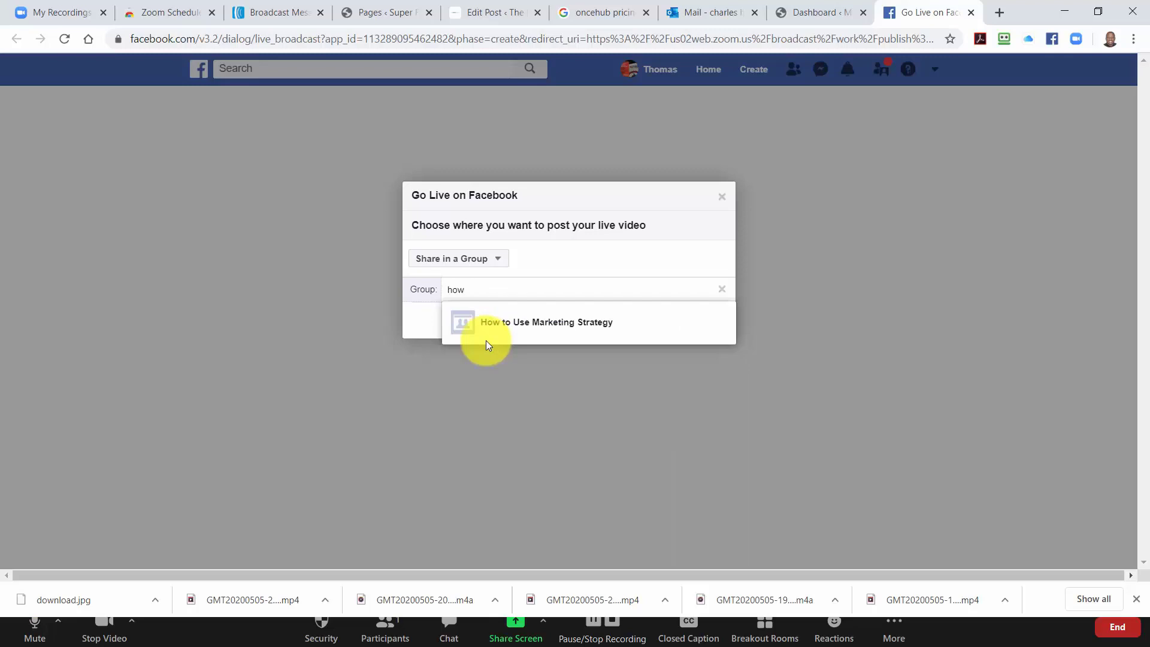
pyautogui.click(494, 325)
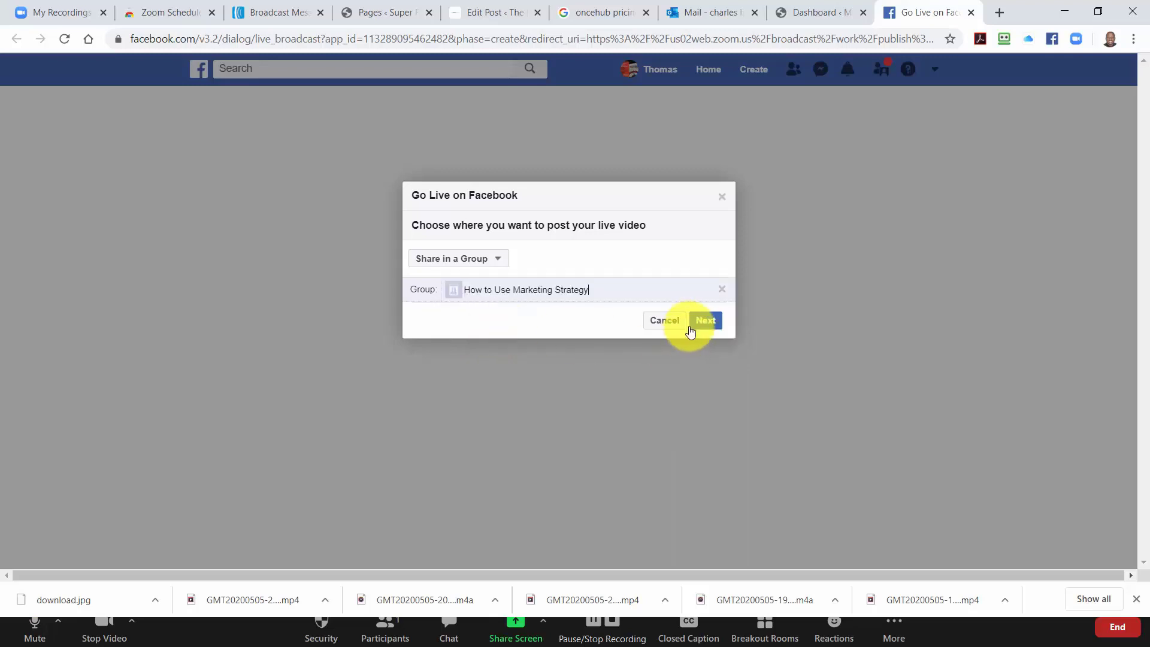